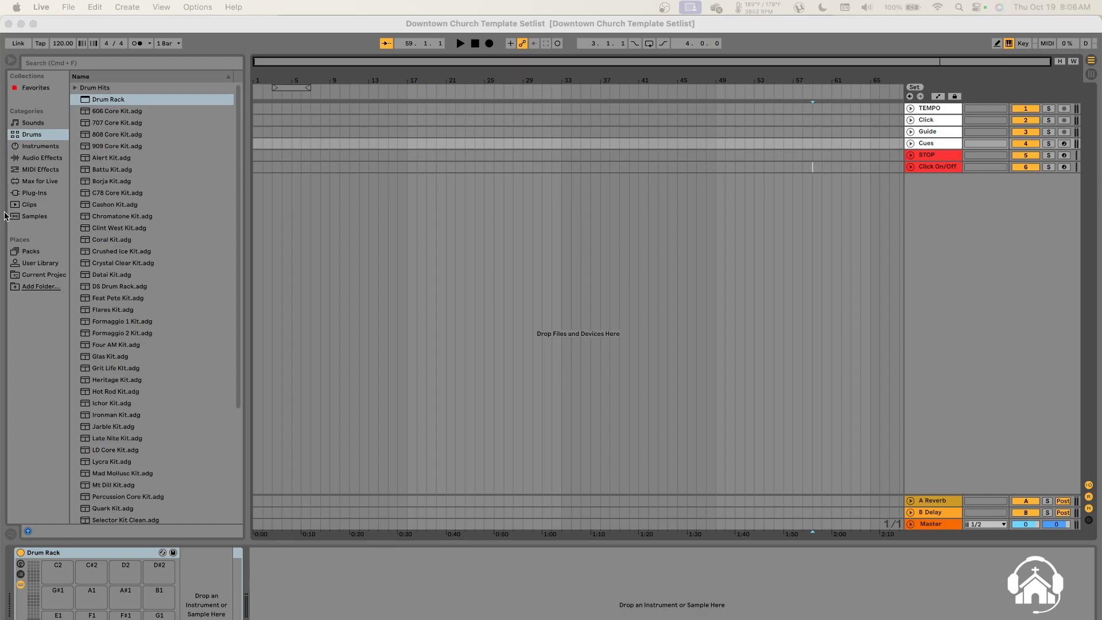
Step: Add the Tracks folder from the G-DRIVE mobile SSD to the browser's Places
left_click(46, 287)
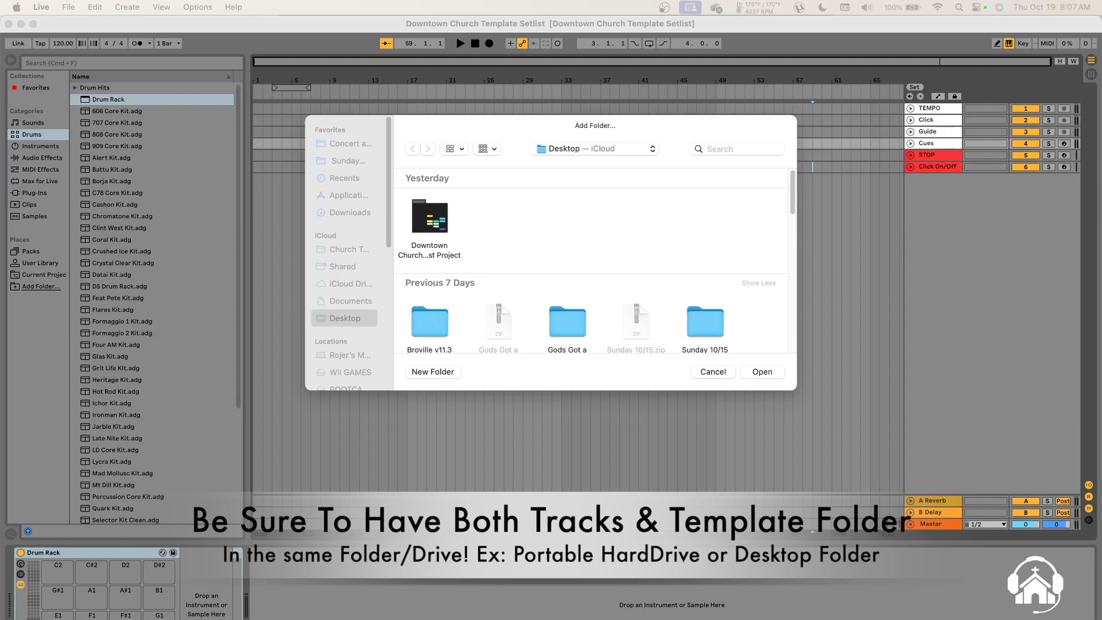
scroll(343, 351, "down", 4)
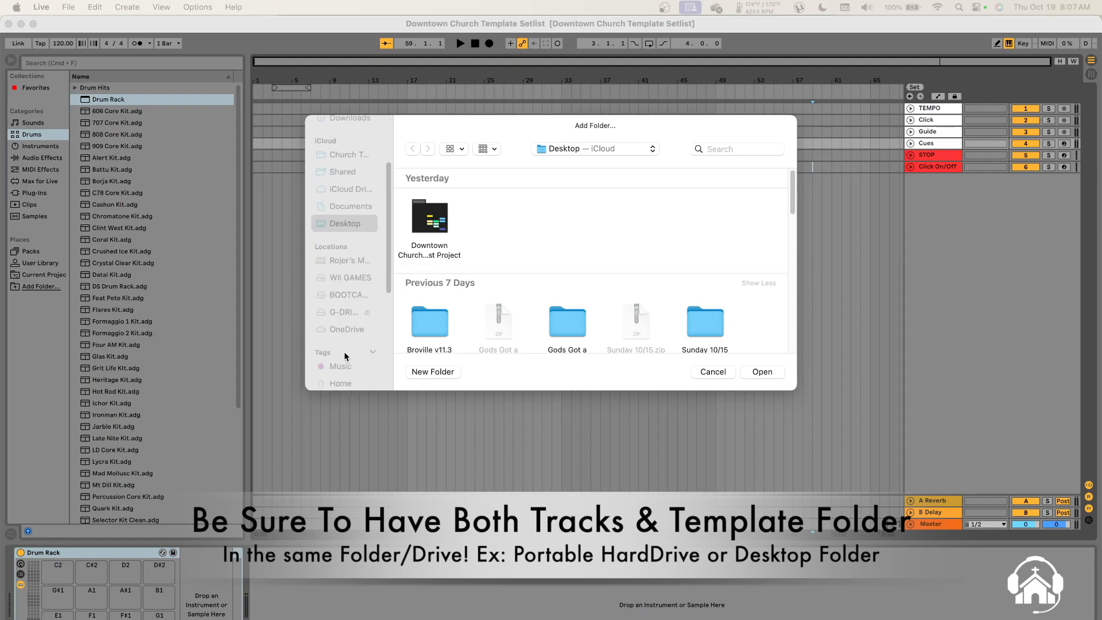
left_click(339, 305)
left_click(339, 305)
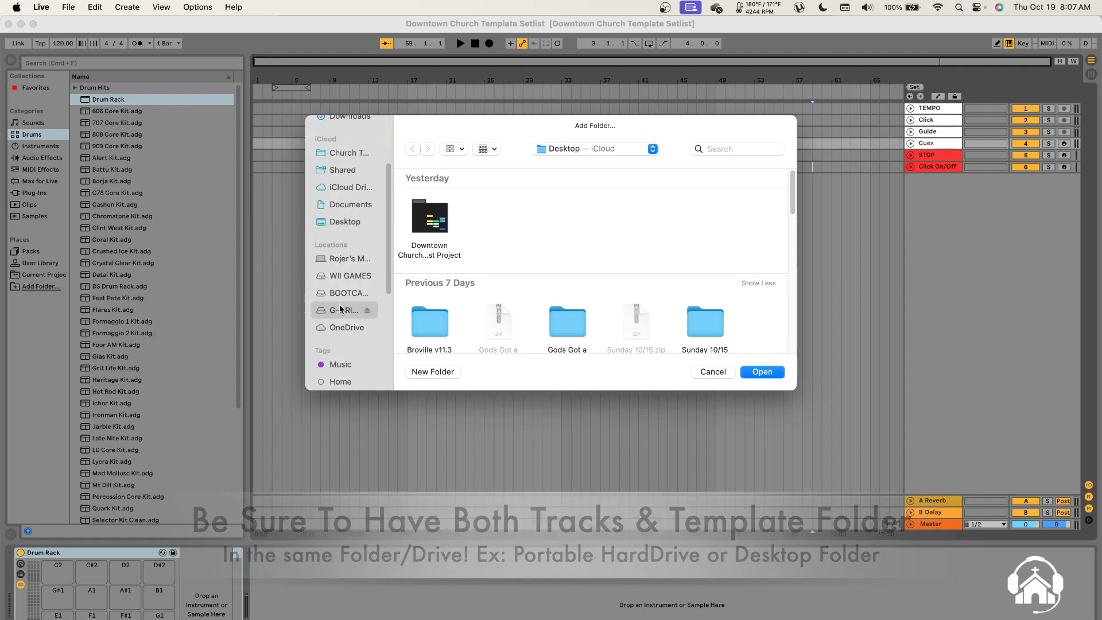
left_click(566, 304)
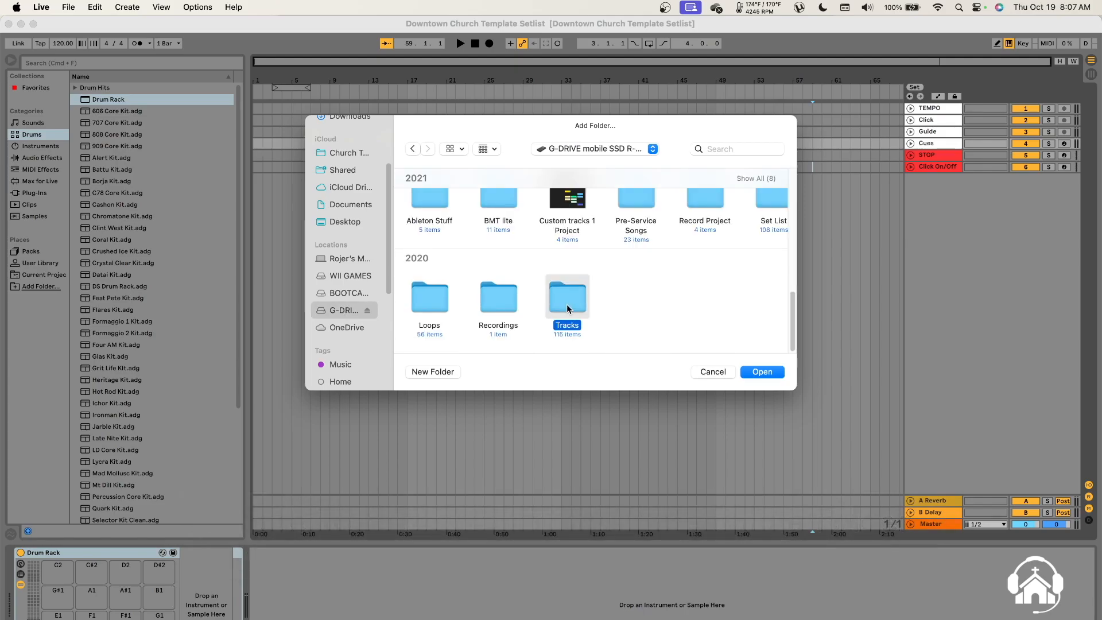
left_click(762, 372)
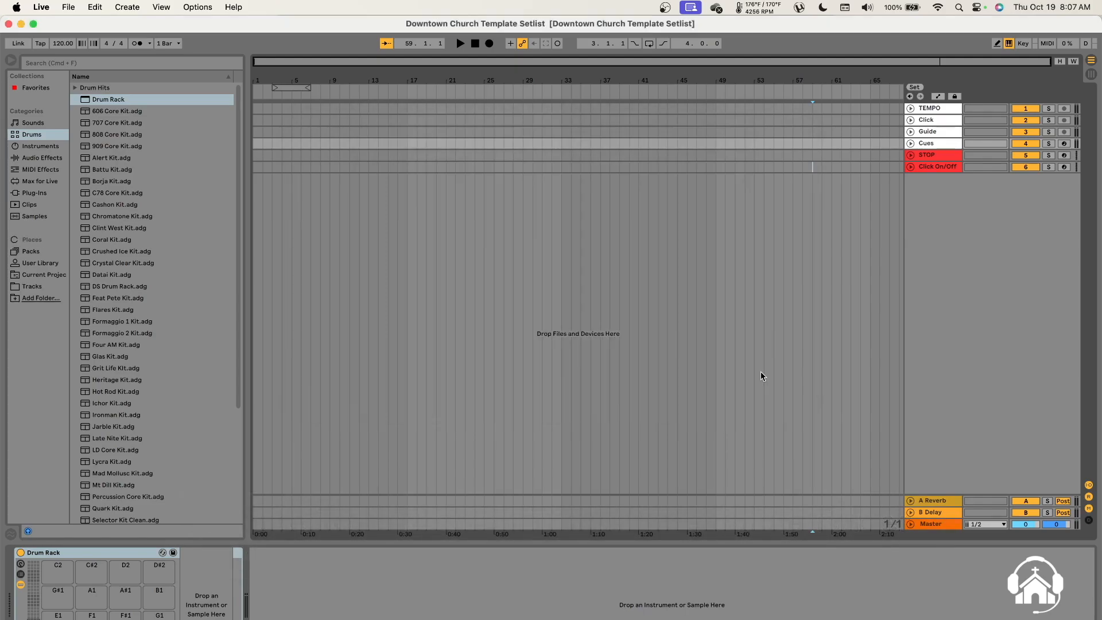
Step: Browse the Tracks folder and expand the MultiTracks subfolder of the "Won't Stop Now" A 122.00bpm song to list its stems
left_click(39, 289)
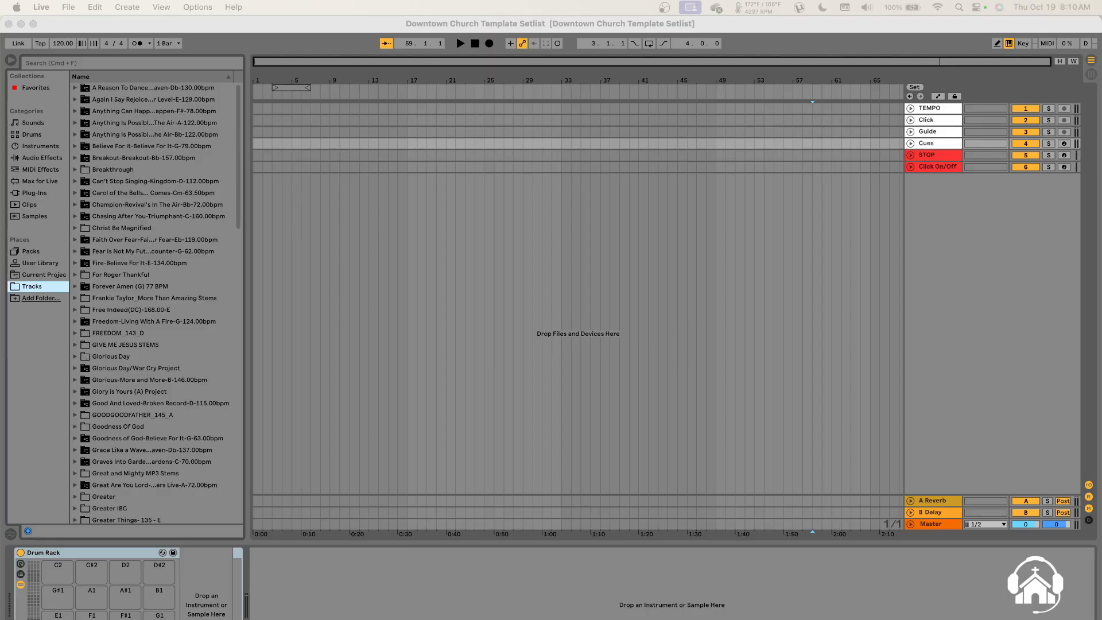
scroll(237, 338, "down", 3)
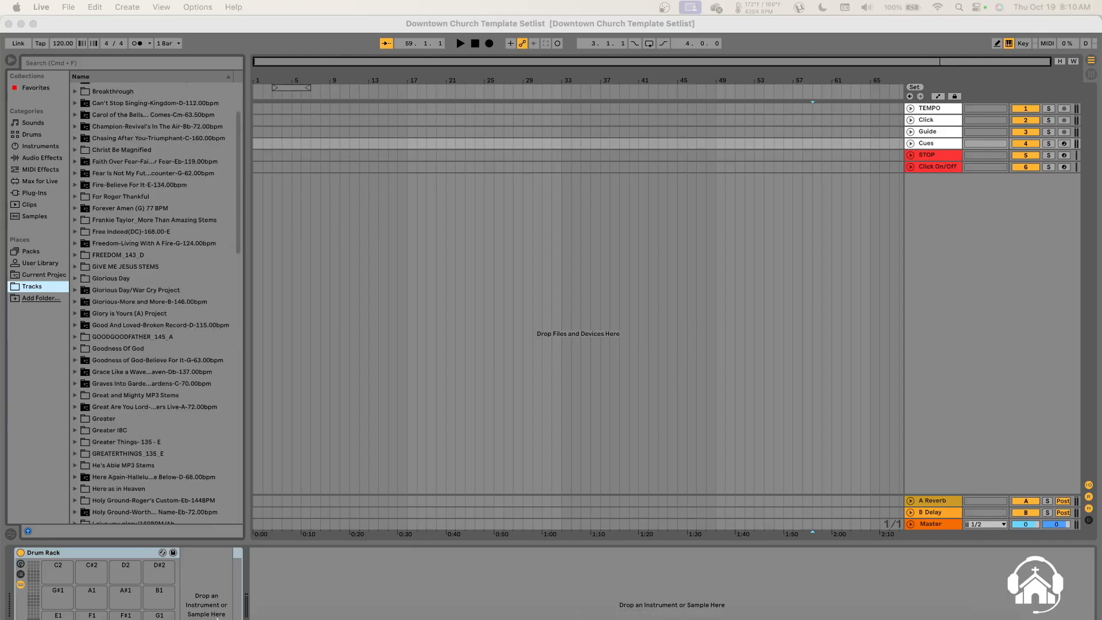
scroll(133, 436, "down", 8)
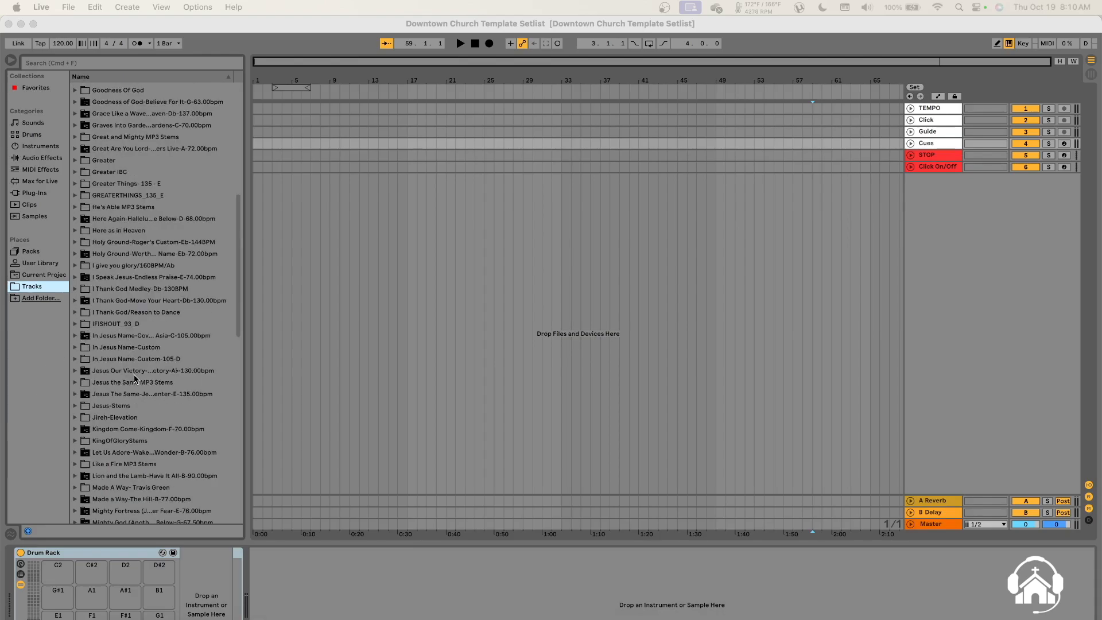
scroll(129, 394, "down", 1)
scroll(130, 394, "down", 10)
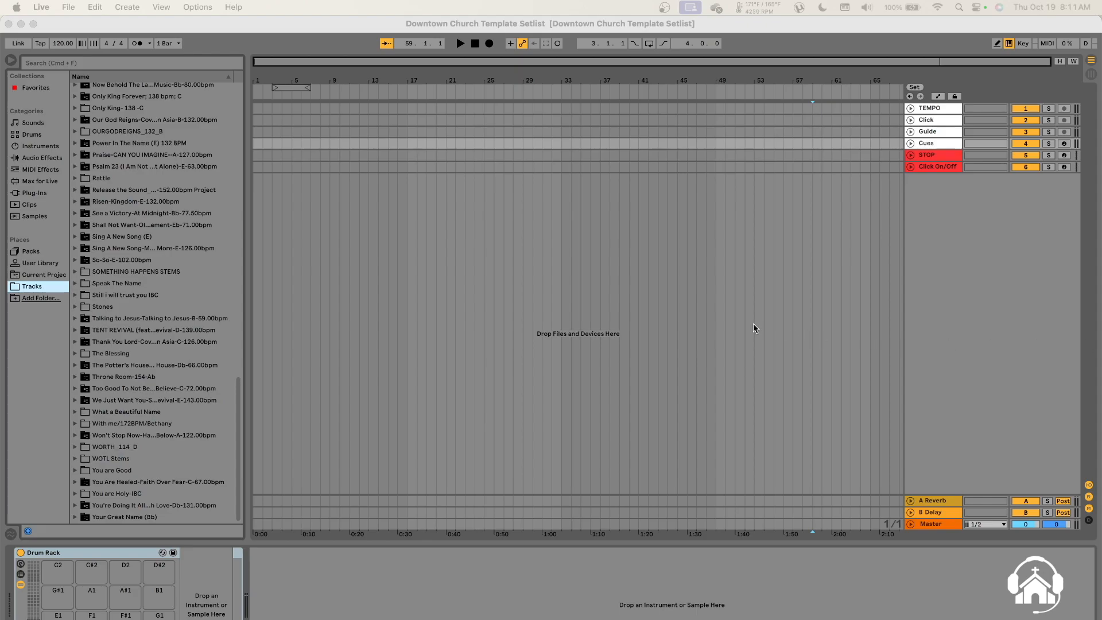
left_click(75, 434)
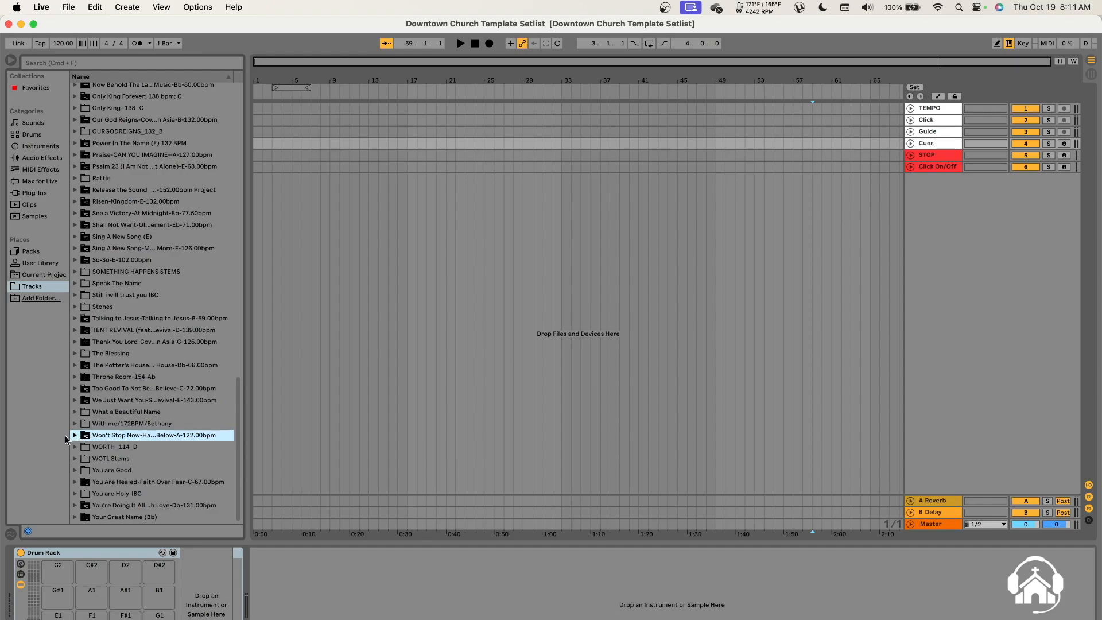
left_click(76, 436)
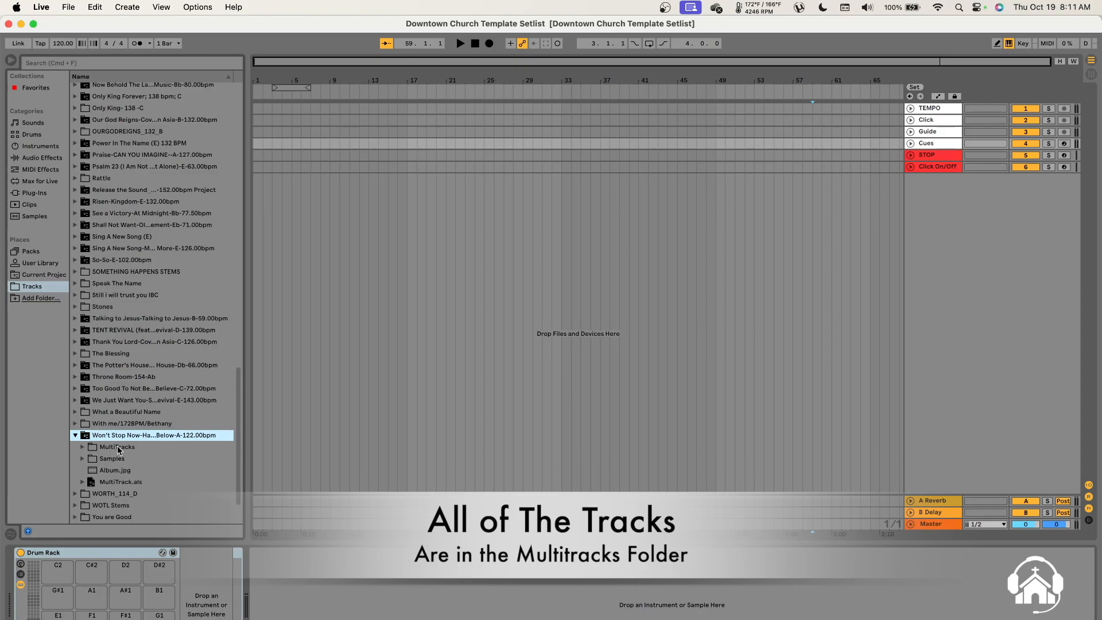
left_click(83, 450)
left_click(82, 447)
scroll(91, 469, "down", 8)
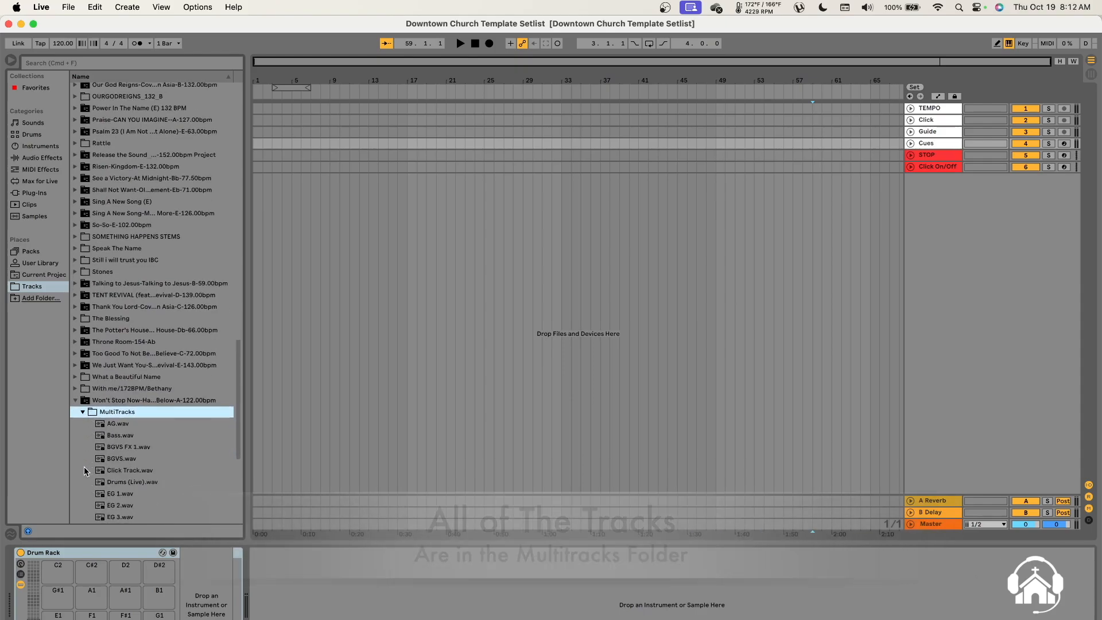
scroll(86, 466, "down", 2)
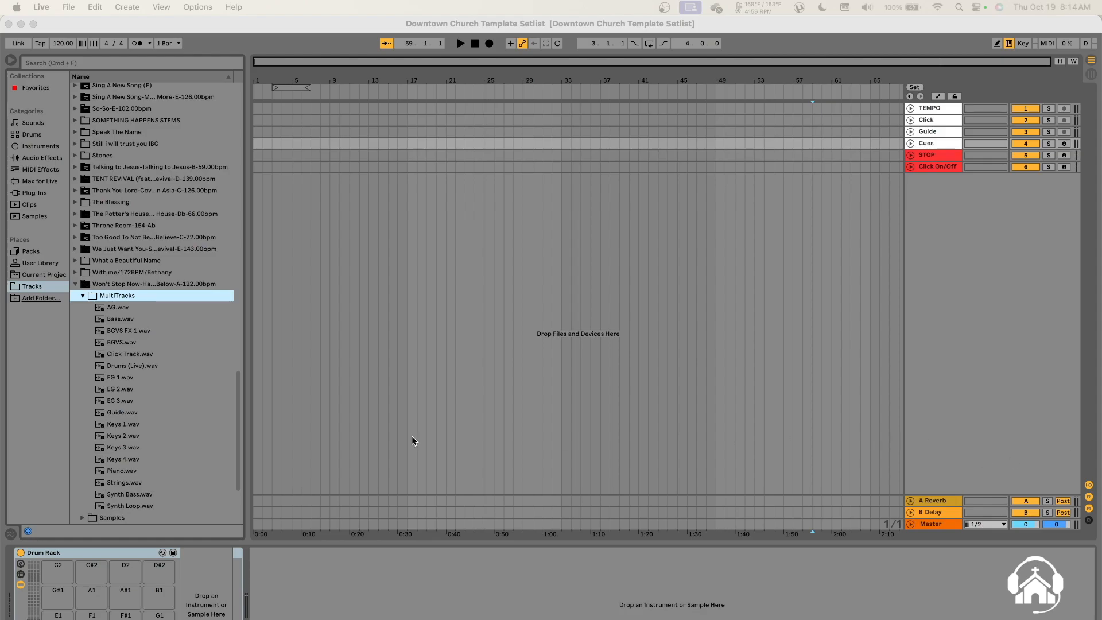
Step: Select all the stems in the MultiTracks folder, from AG.wav through Synth Loop.wav
left_click(56, 395)
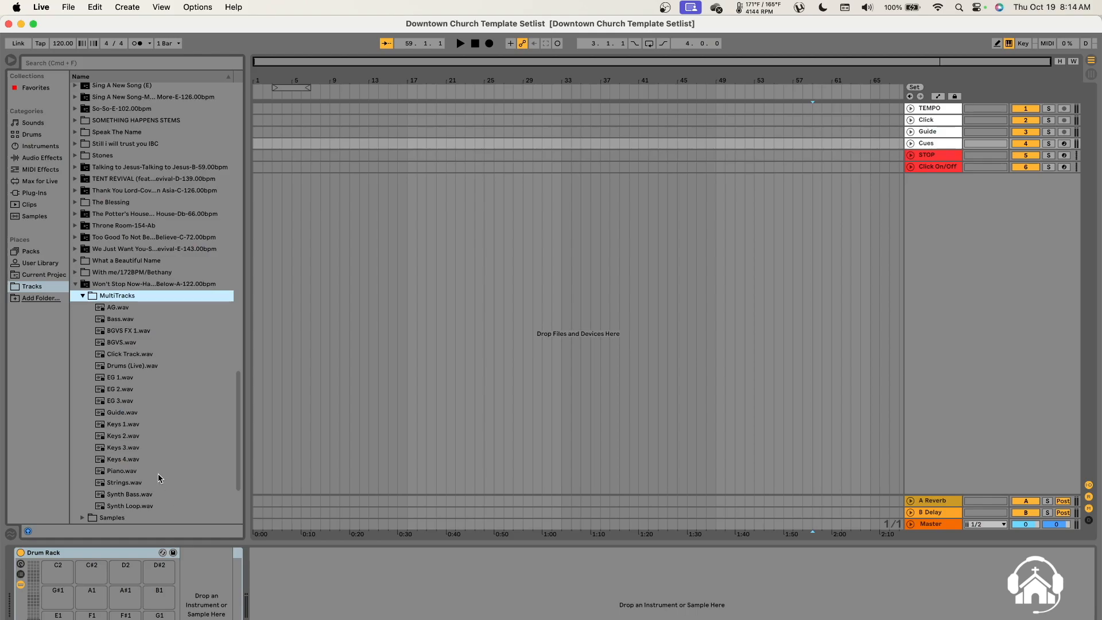
left_click(121, 310)
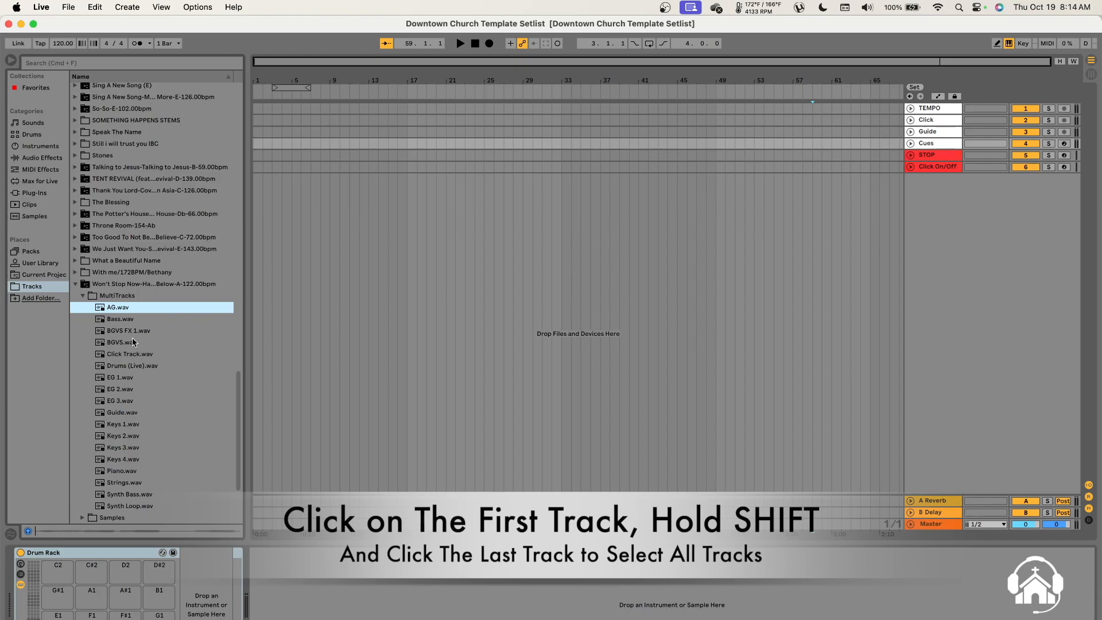
left_click(144, 506, "shift")
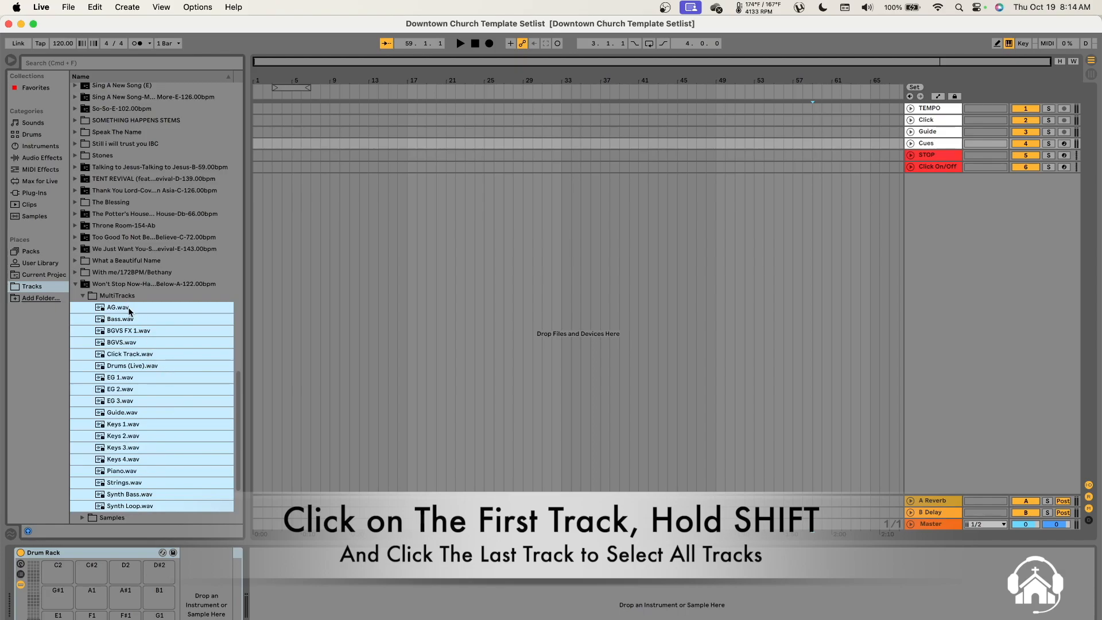
left_click(142, 276)
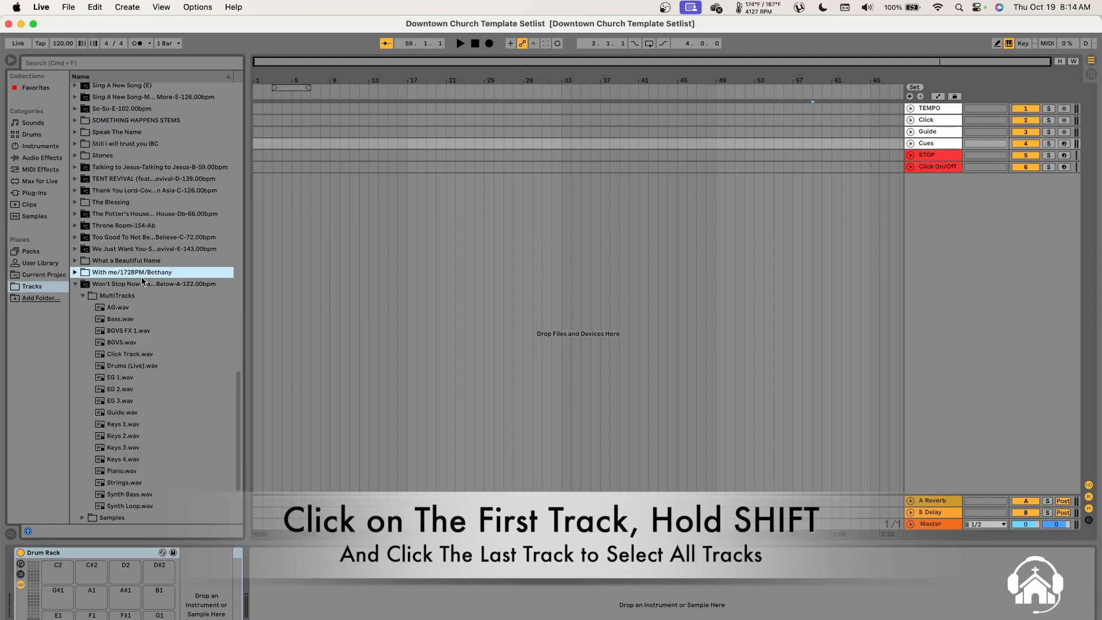
left_click(132, 310)
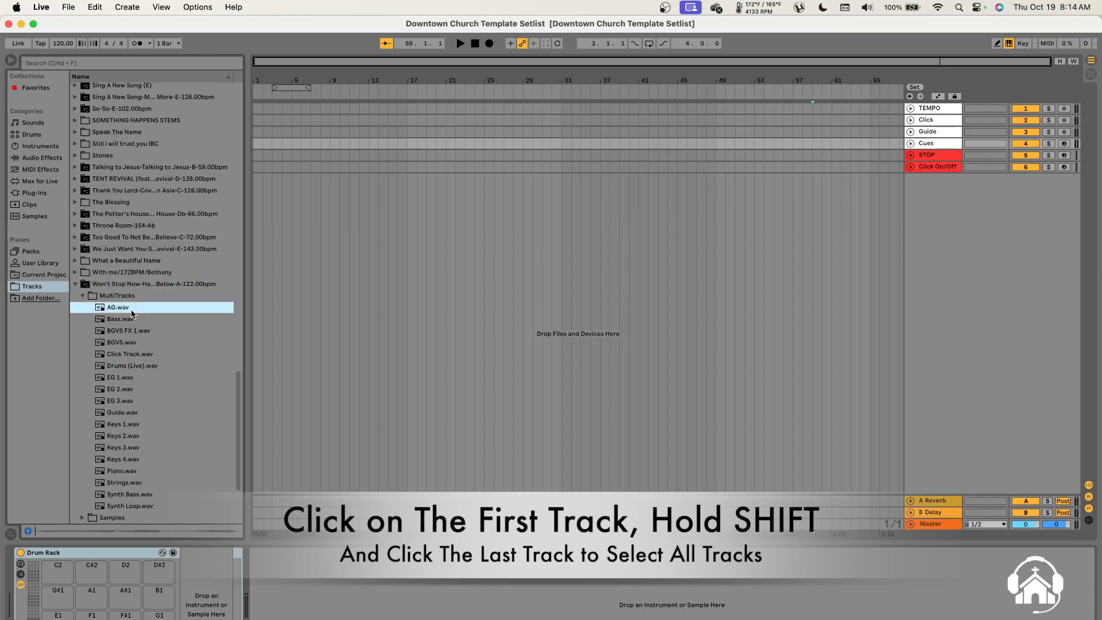
left_click(140, 507, "shift")
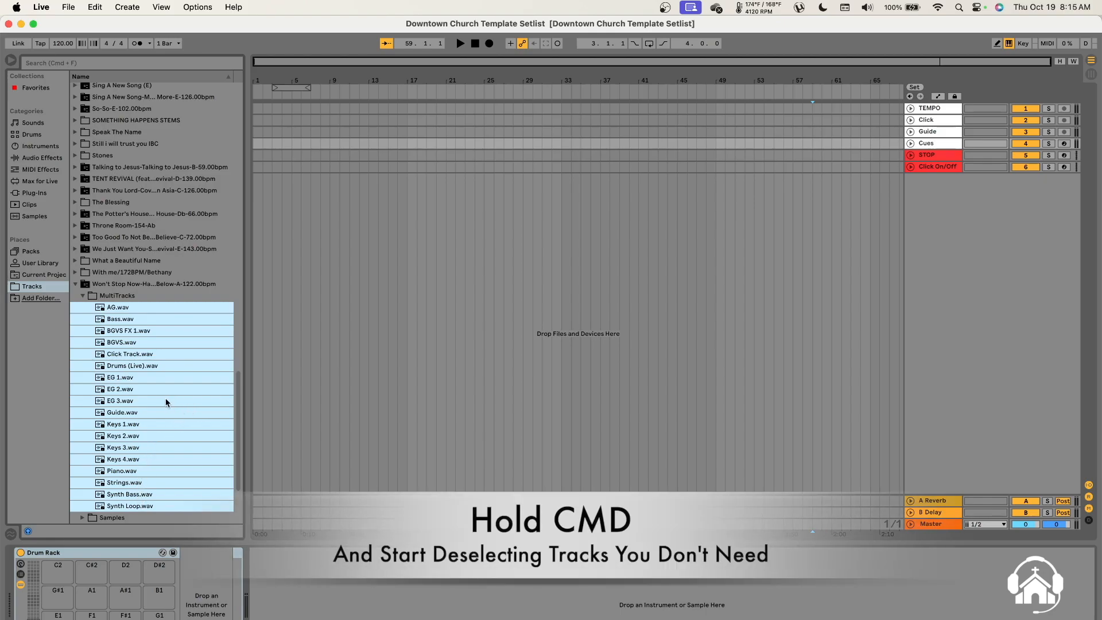
Step: Exclude the Drums (Live), Bass, Piano, Click Track and Guide files from the selection and place the remaining stems on new tracks starting at bar 1
left_click(154, 368, "super")
left_click(143, 319, "super")
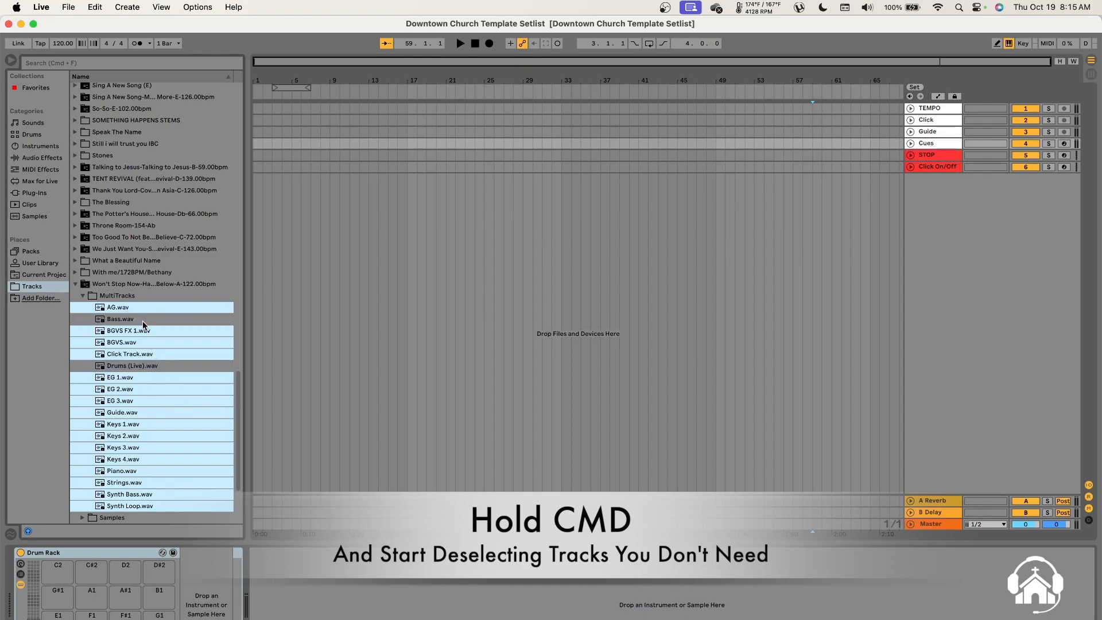
left_click(136, 473, "super")
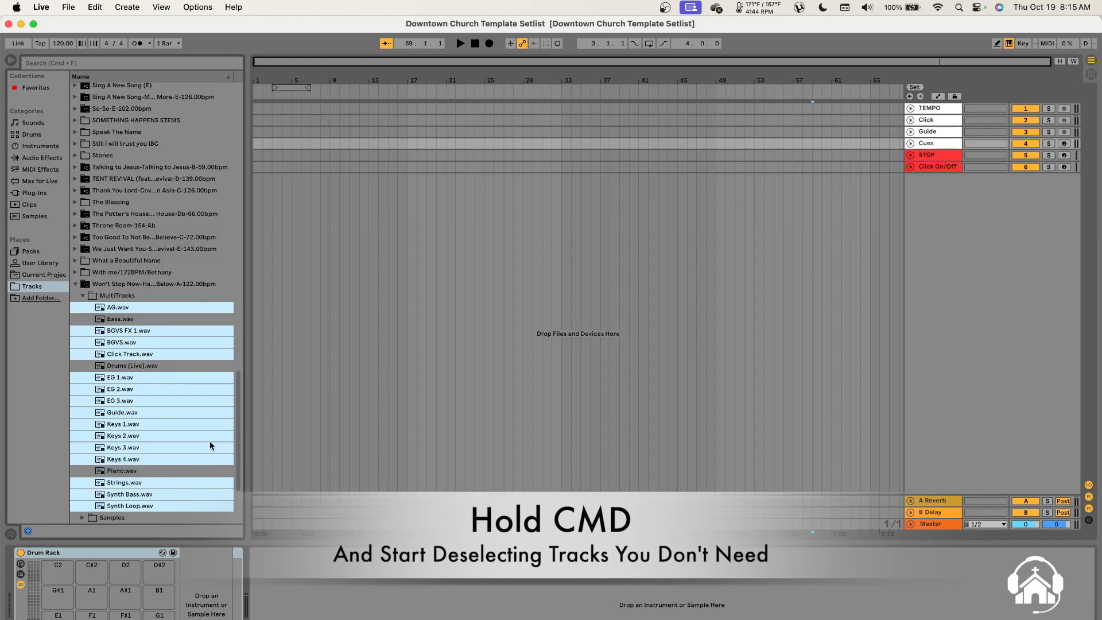
left_click(157, 354, "super")
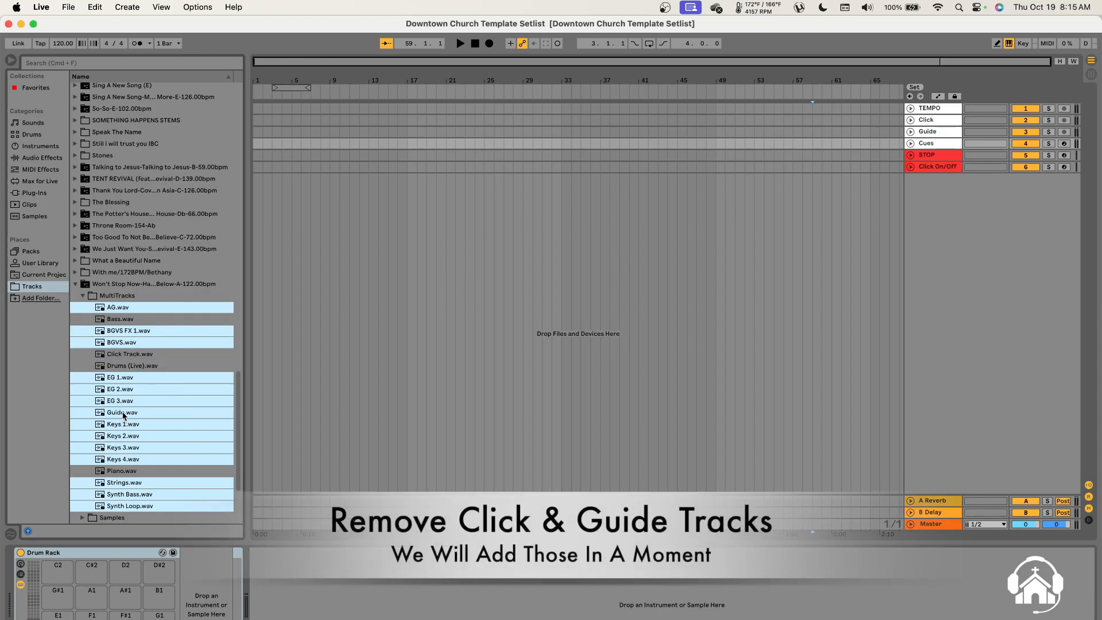
left_click(123, 413, "super")
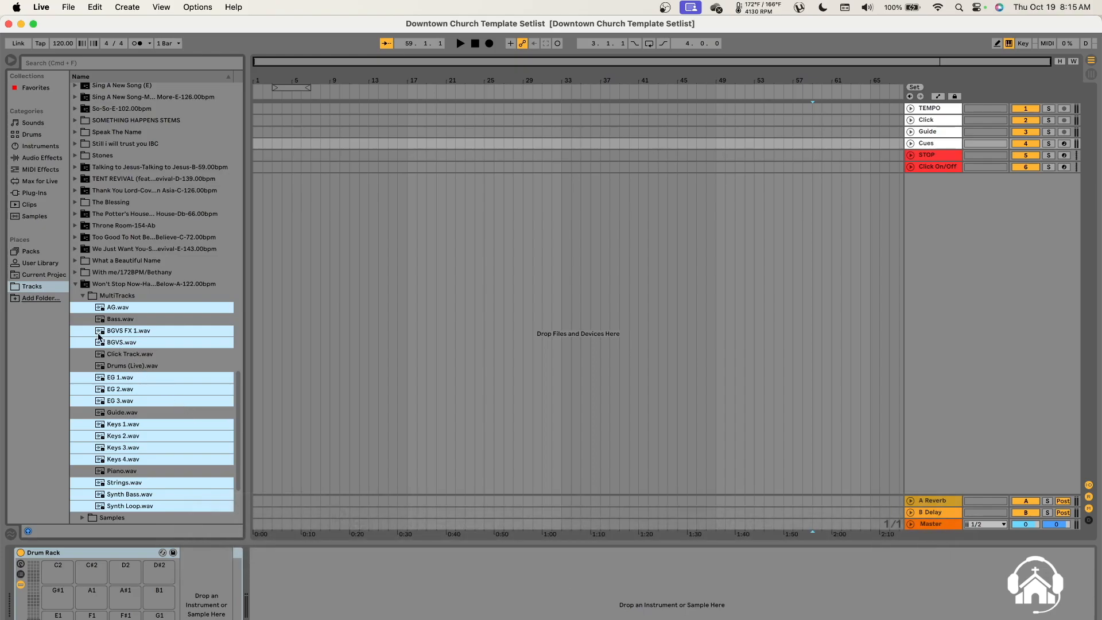
left_click_drag(99, 336, 256, 197)
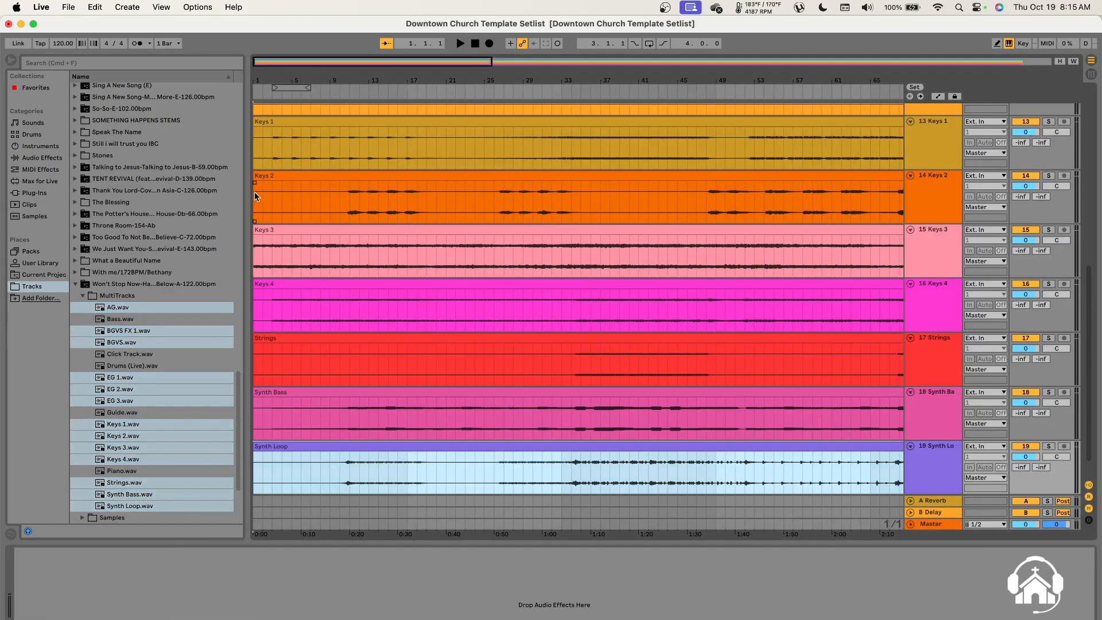
Step: Look through the imported stem tracks from AG to Synth Loop over the full length of the song
scroll(401, 445, "up", 5)
scroll(402, 431, "up", 6)
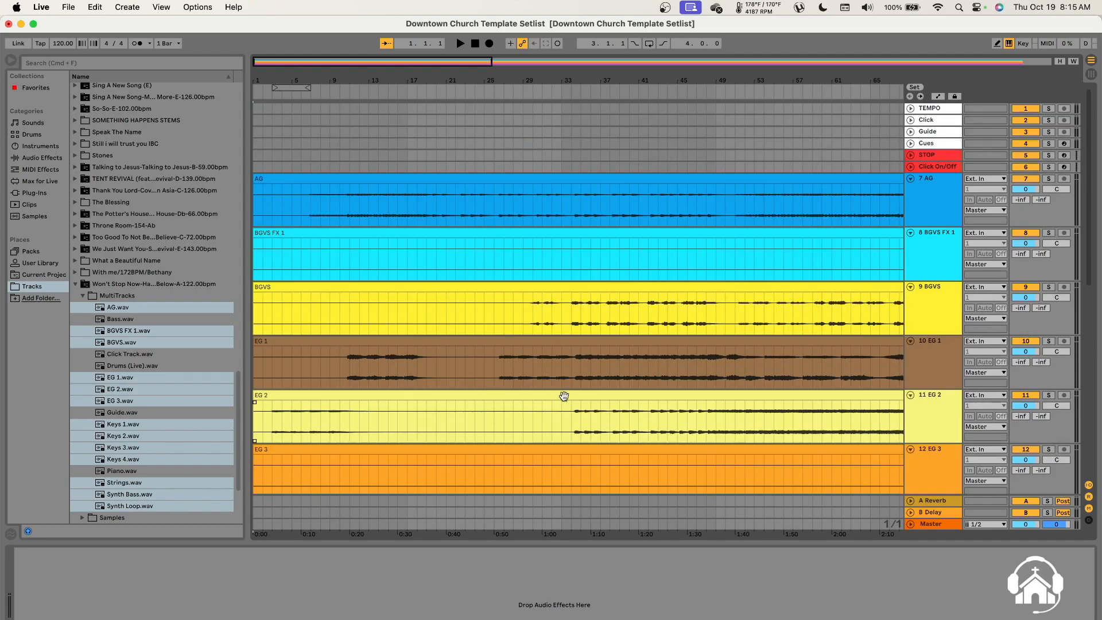
scroll(563, 396, "down", 15)
scroll(730, 448, "up", 10)
scroll(730, 448, "up", 5)
scroll(929, 431, "down", 13)
scroll(934, 435, "down", 8)
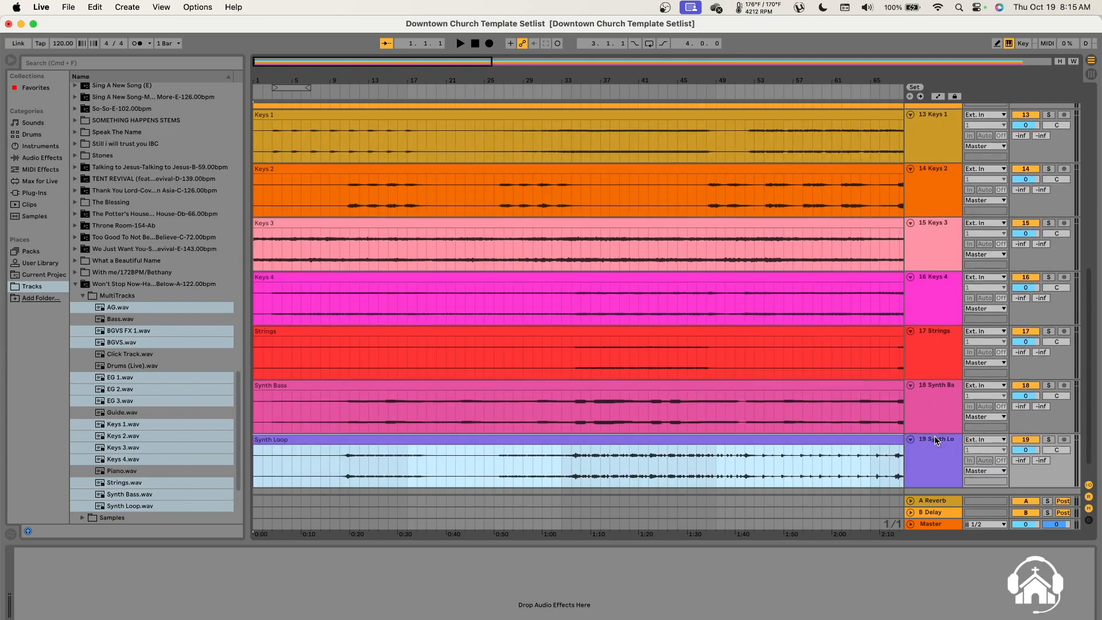
scroll(934, 433, "up", 18)
scroll(934, 433, "up", 3)
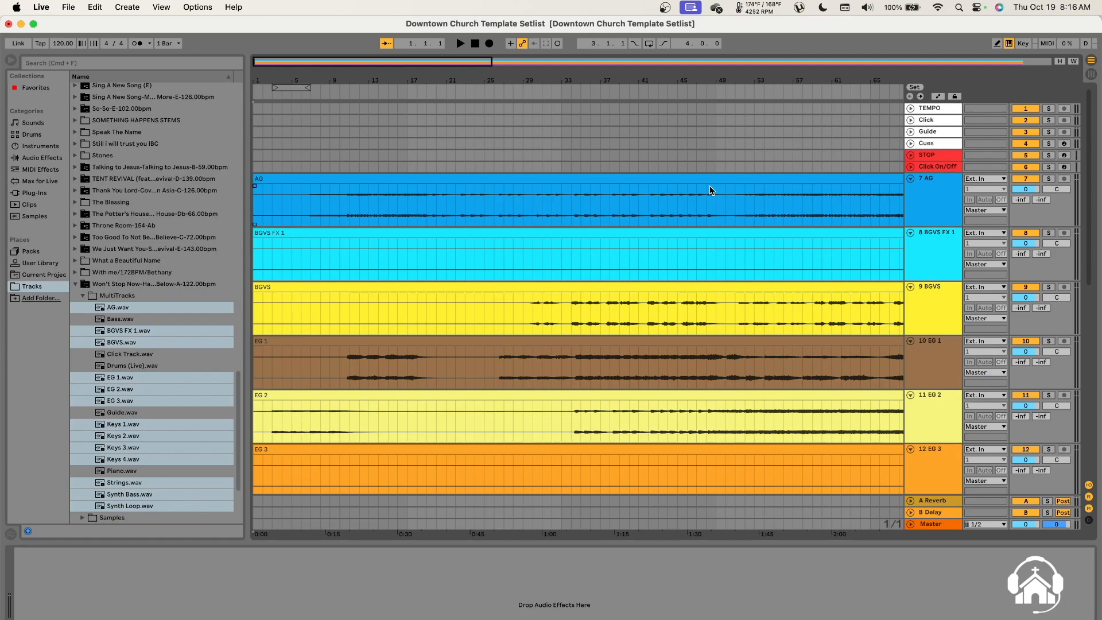
scroll(709, 184, "down", 5)
scroll(721, 228, "down", 4)
scroll(723, 231, "down", 5)
scroll(723, 232, "up", 9)
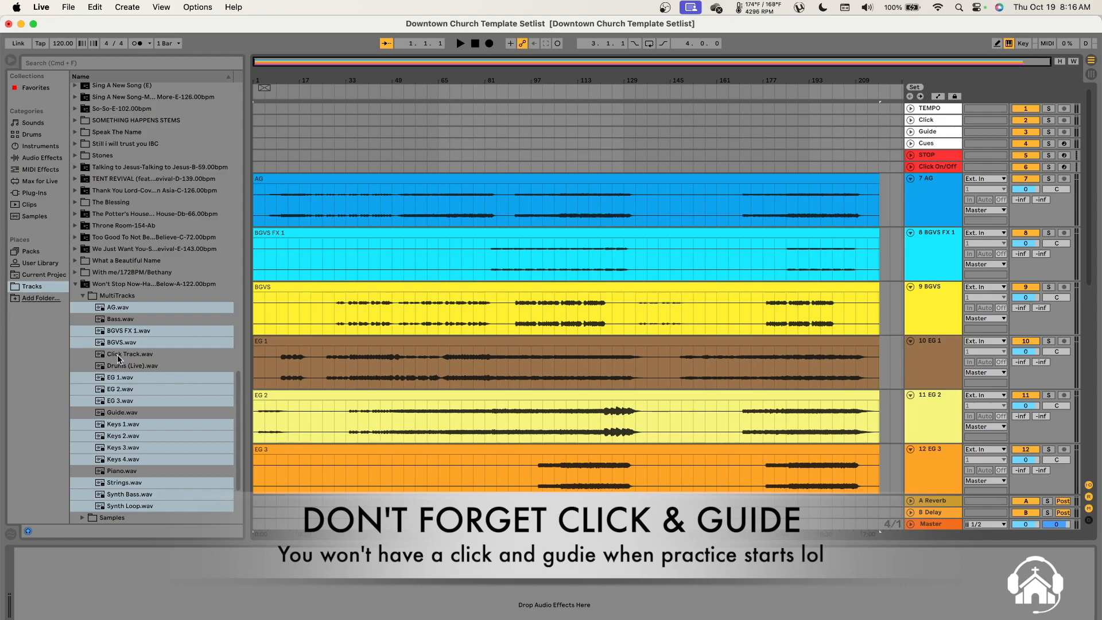
Step: Place Click Track.wav on the Click track and Guide.wav on the Guide track, both starting at bar 1
left_click(118, 355)
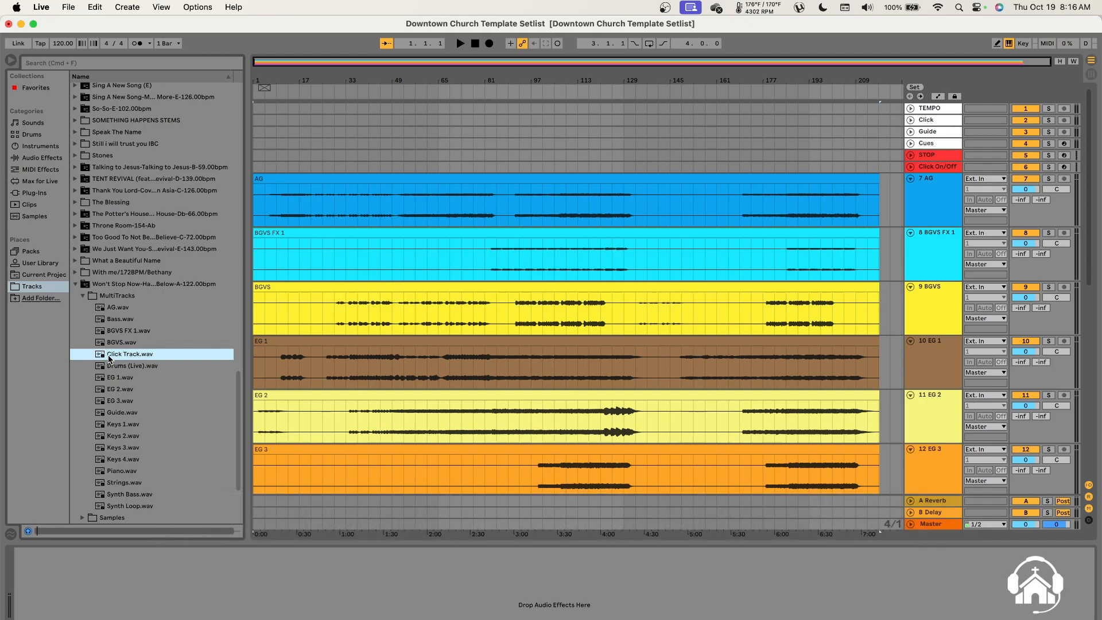
left_click_drag(110, 360, 314, 150)
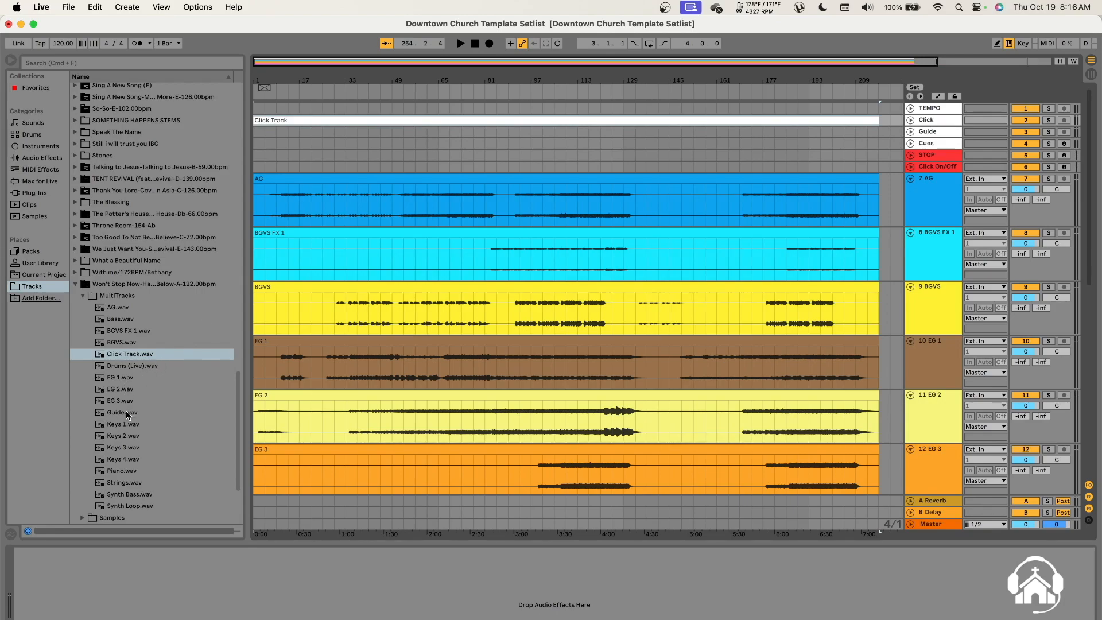
left_click_drag(127, 415, 257, 133)
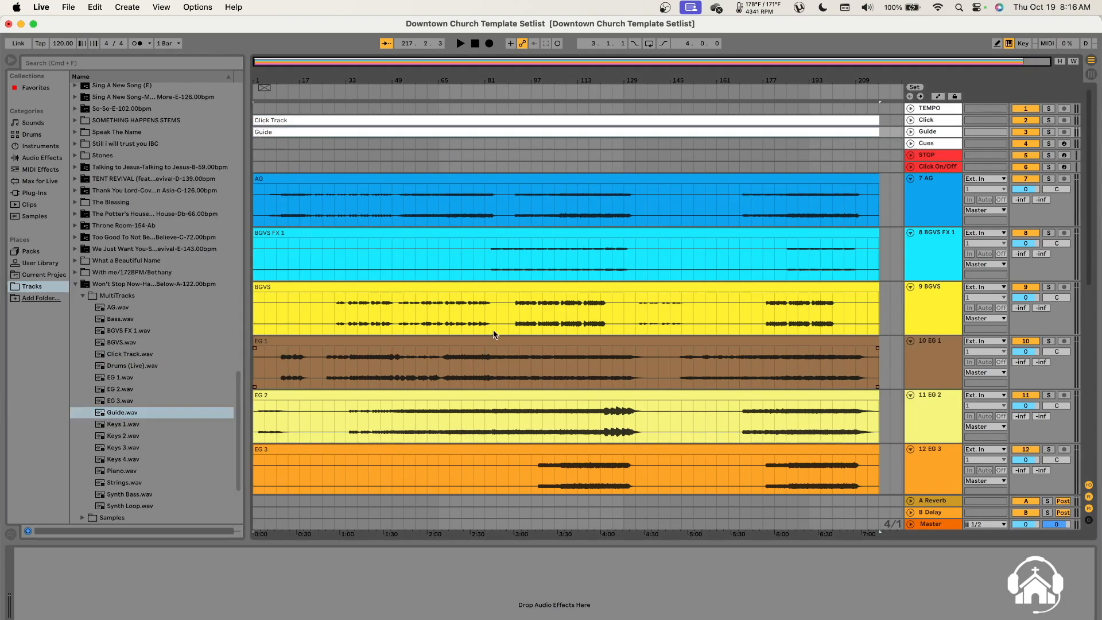
Step: Play the opening bars of the arrangement, stop playback and look over the imported stem tracks
key("space")
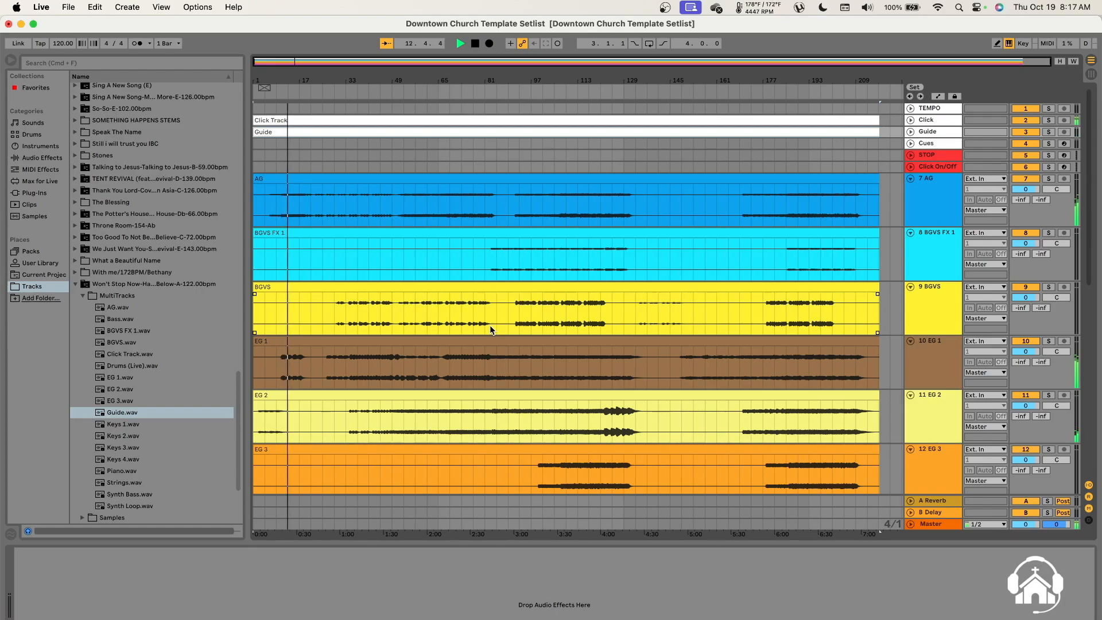
key("space")
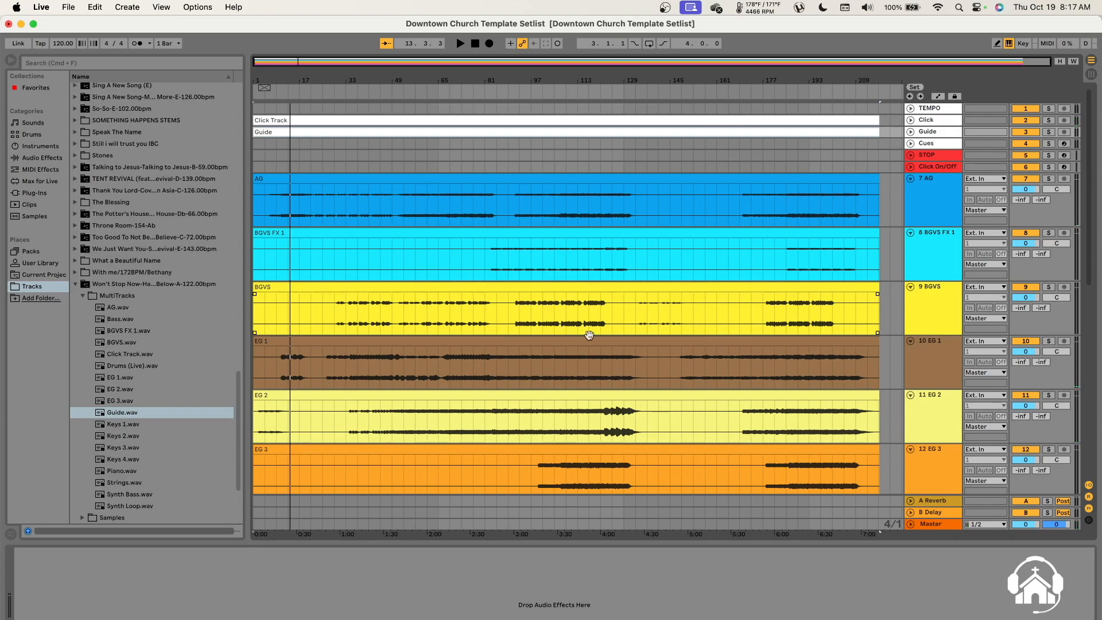
left_click(675, 349)
left_click(828, 331)
scroll(620, 342, "down", 1)
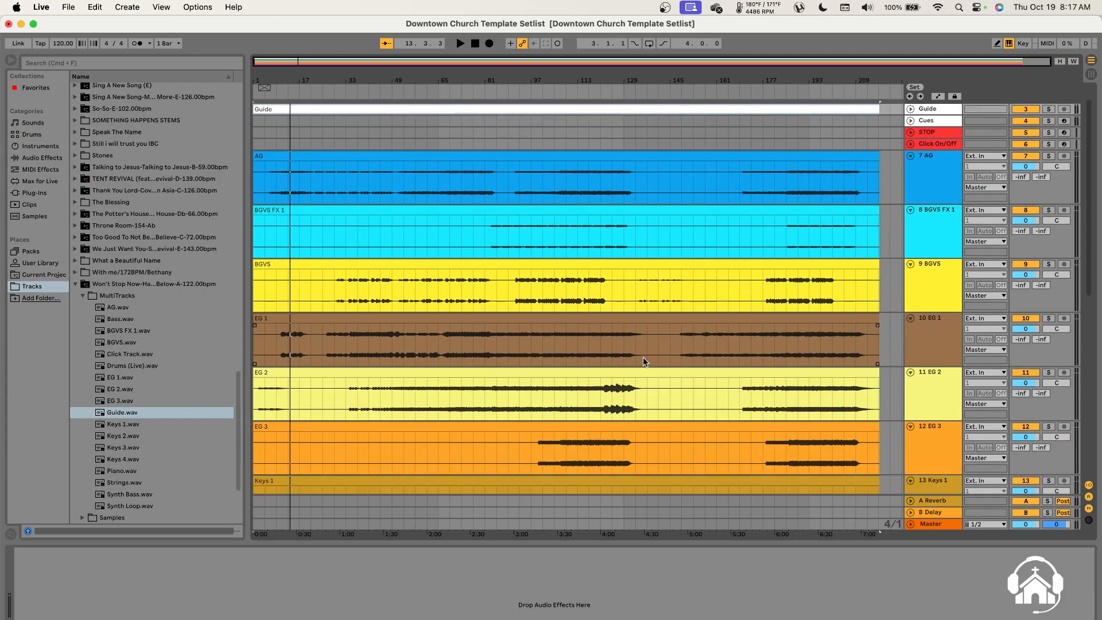
scroll(645, 361, "down", 3)
scroll(652, 367, "down", 10)
scroll(656, 373, "up", 10)
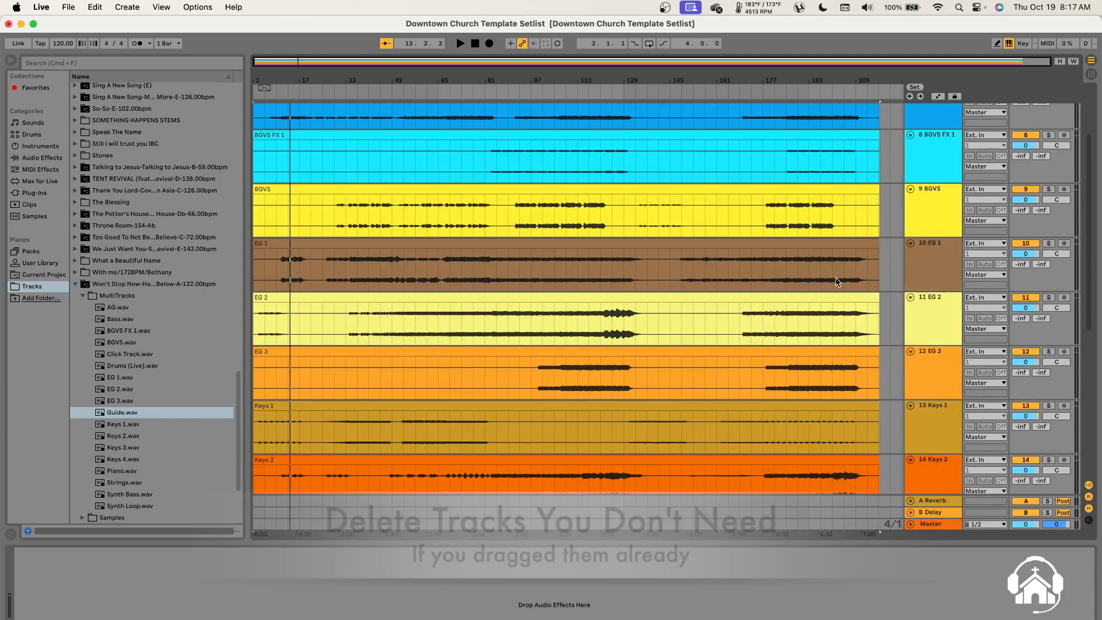
Step: Delete the BGVS track and look over the remaining stem tracks
left_click(939, 226)
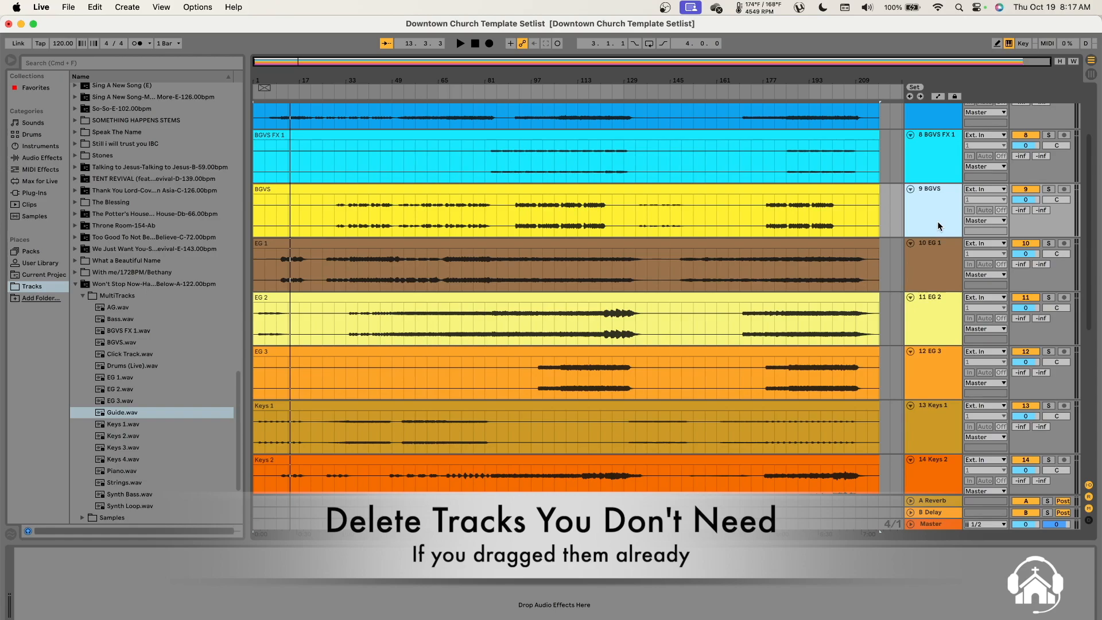
key("Delete")
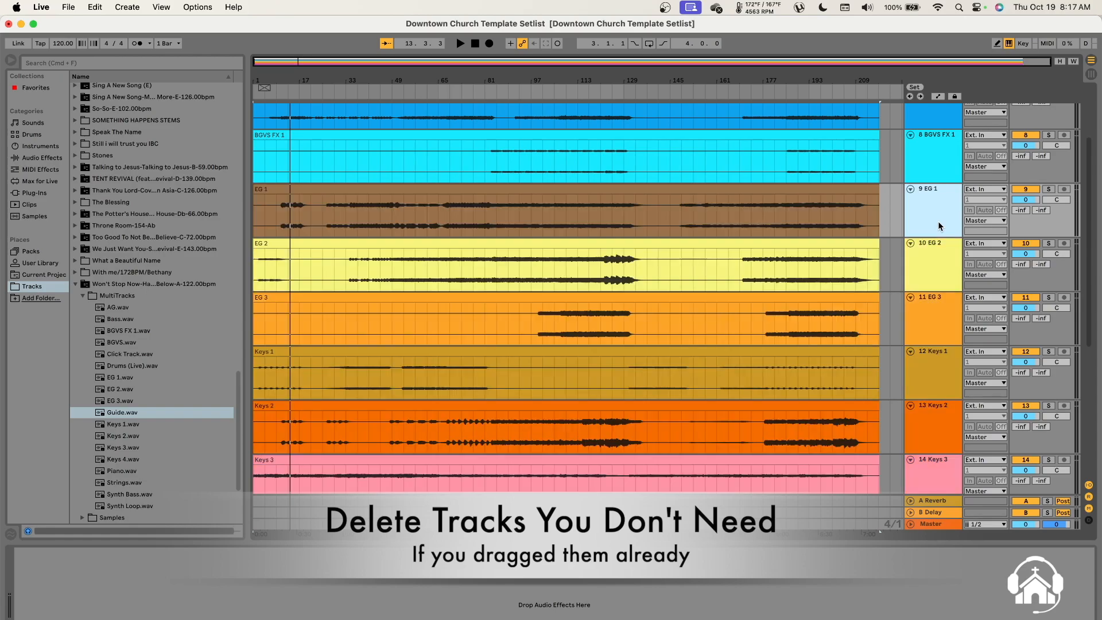
scroll(729, 350, "down", 10)
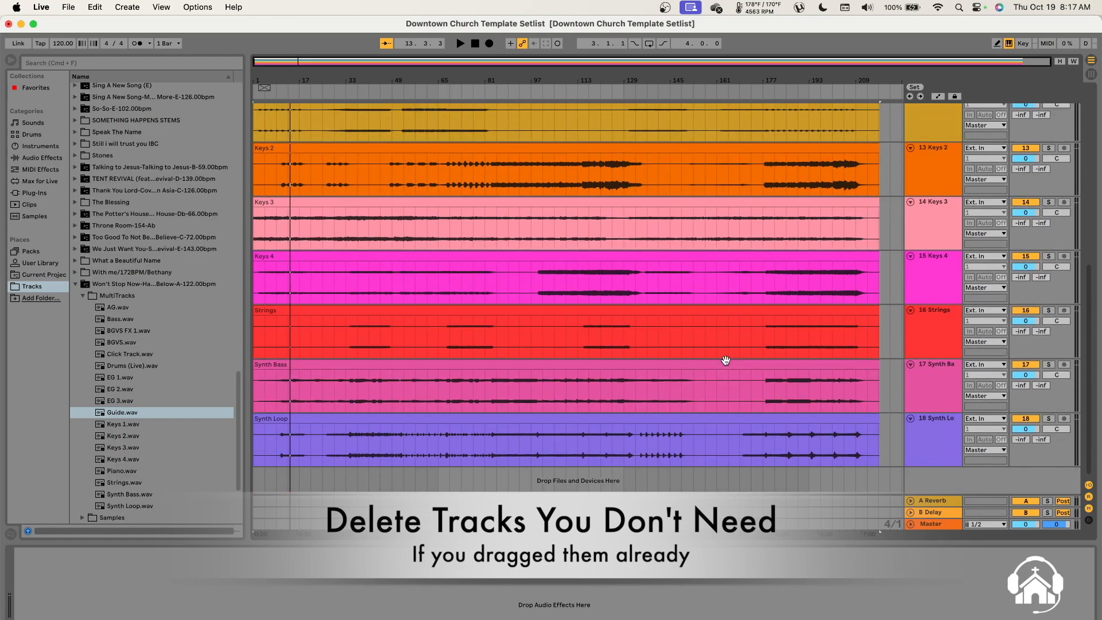
scroll(504, 436, "up", 13)
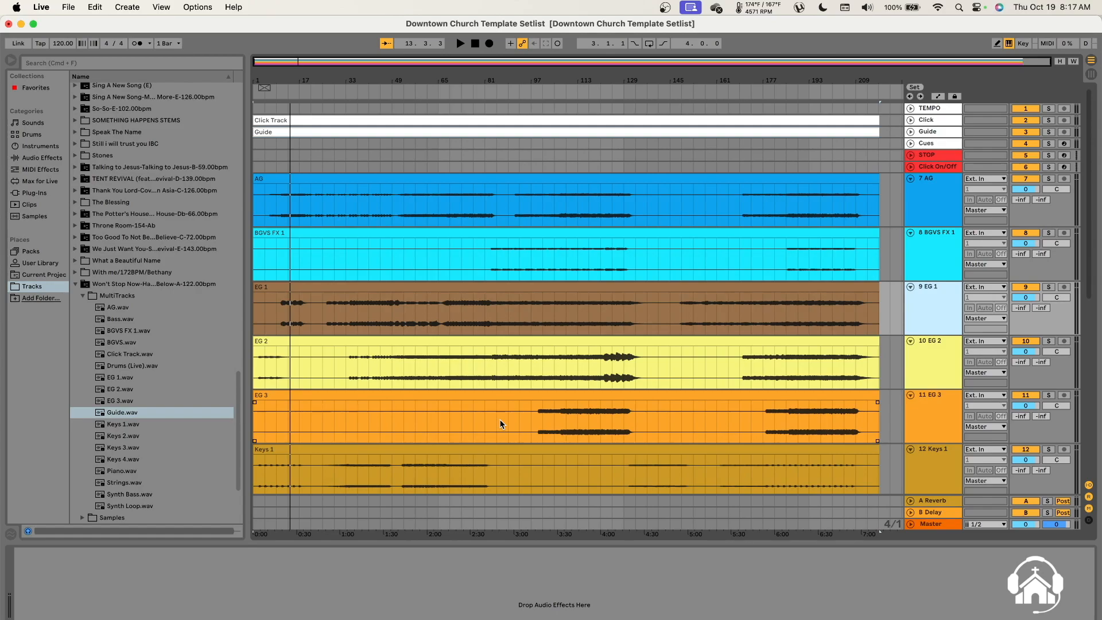
scroll(683, 385, "down", 3)
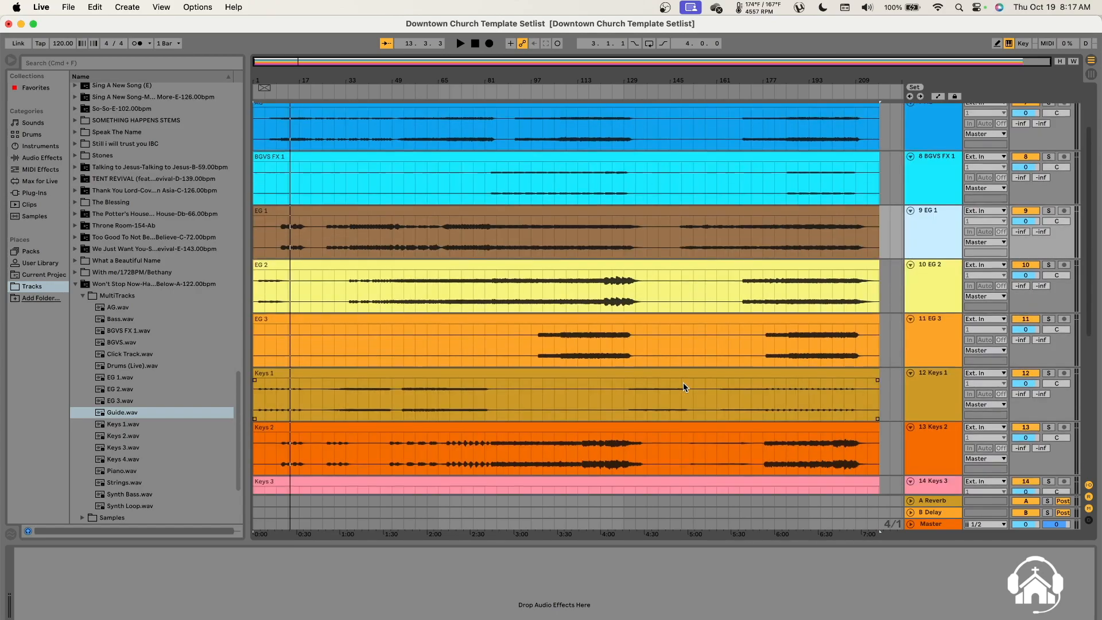
scroll(683, 382, "down", 10)
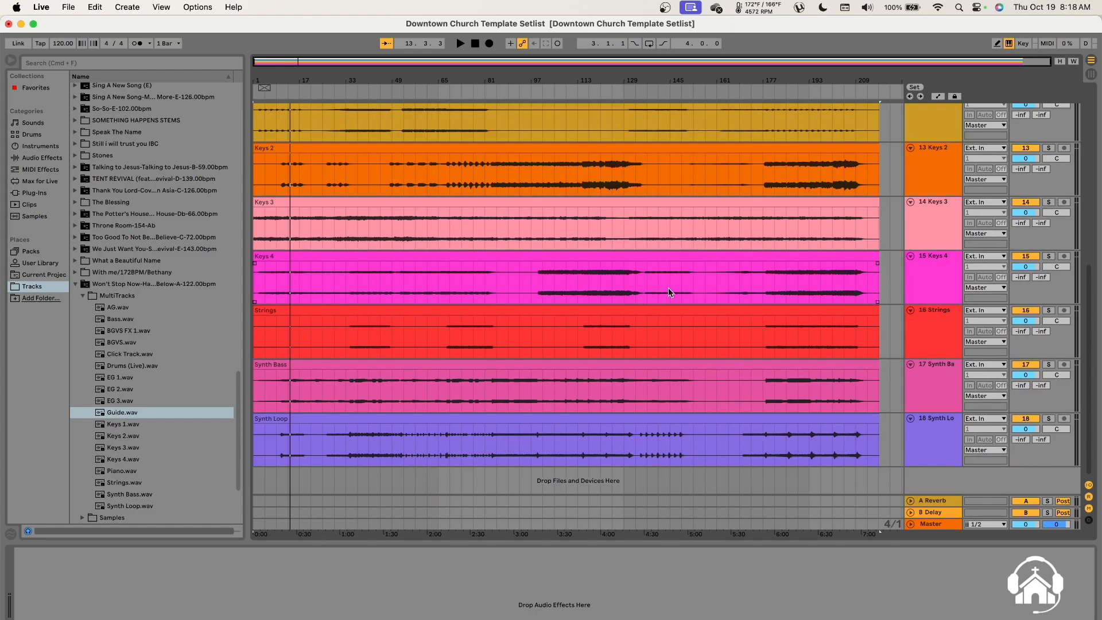
scroll(668, 288, "up", 12)
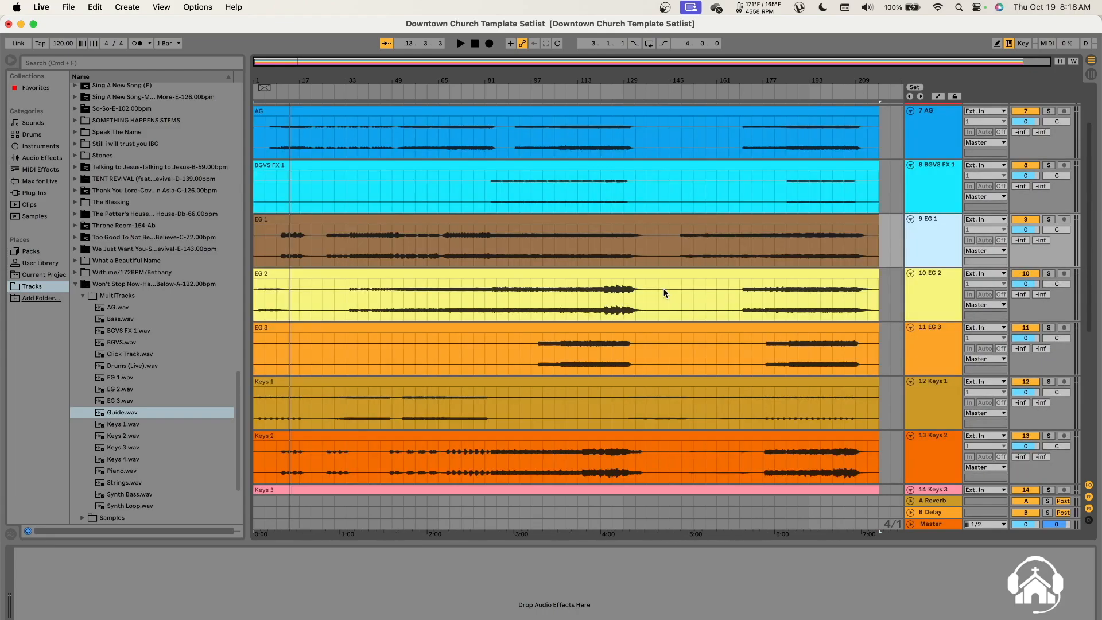
Step: Play the song's ending from about bar 205 and stop playback just after bar 215
scroll(533, 304, "down", 12)
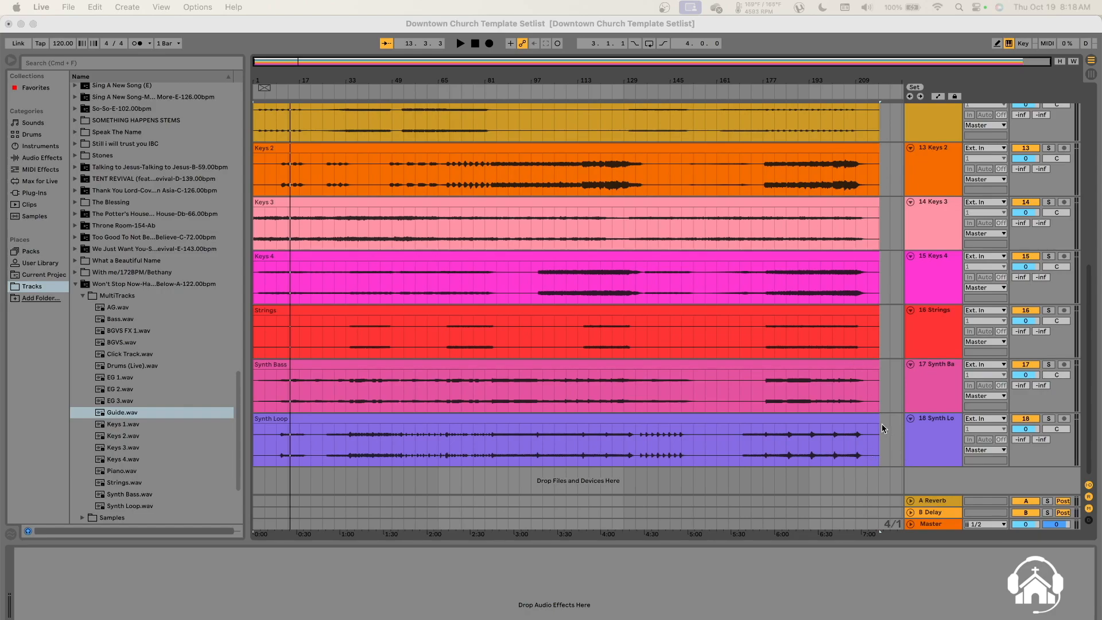
scroll(880, 423, "up", 5)
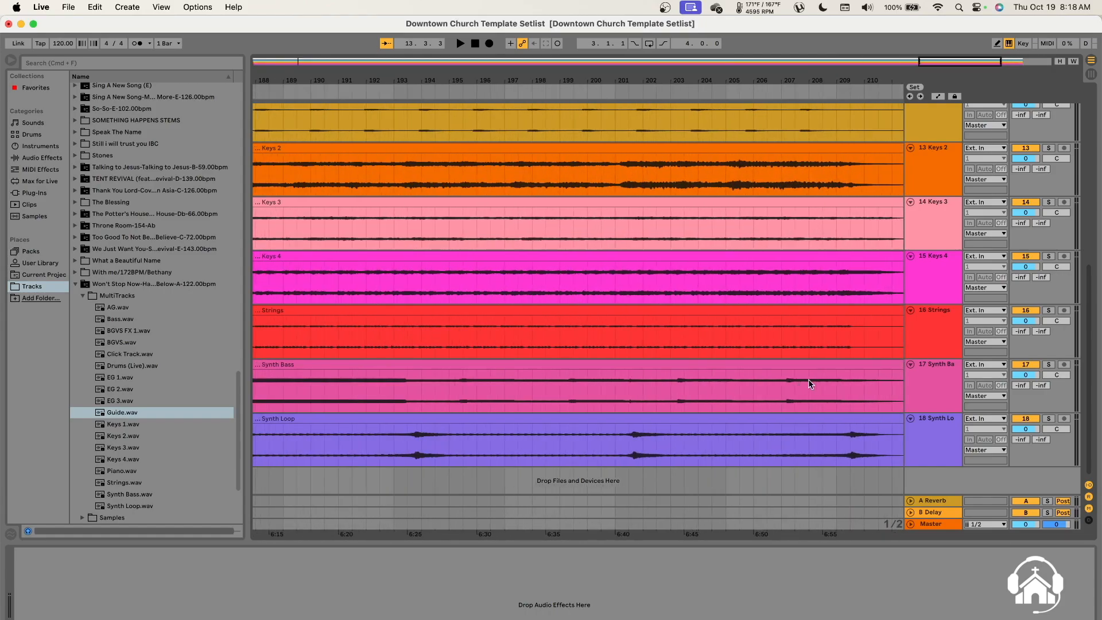
scroll(808, 383, "right", 5)
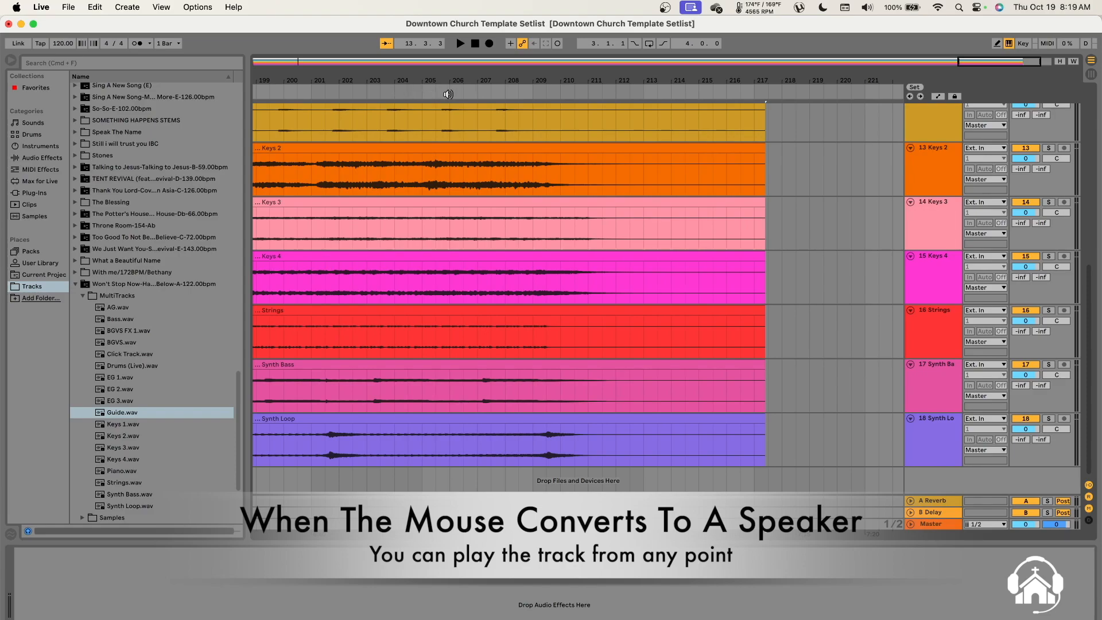
left_click(448, 94)
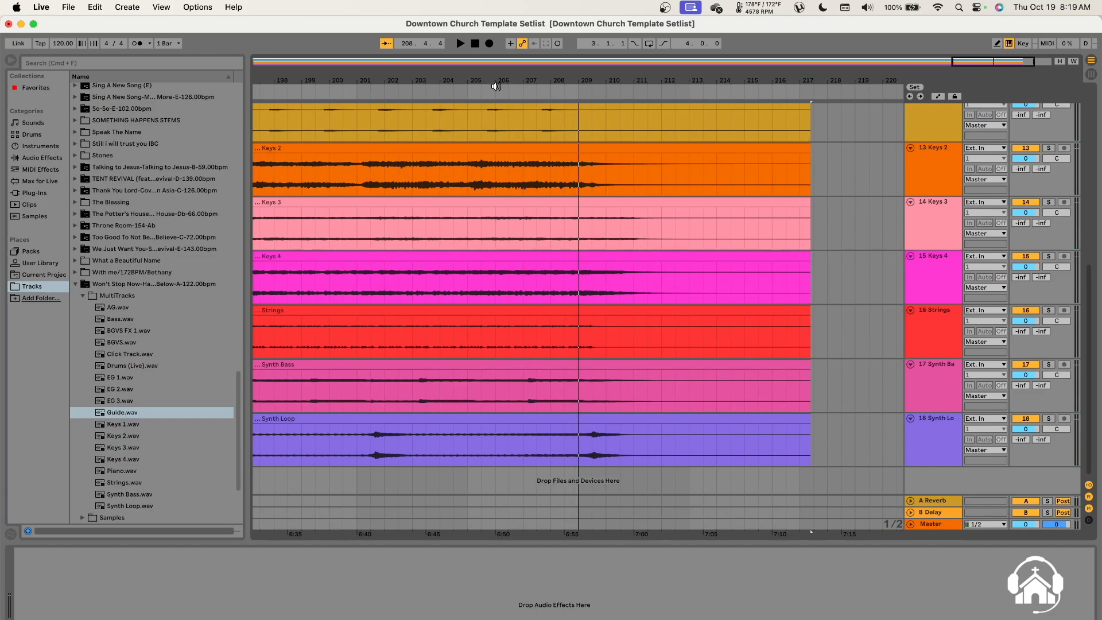
left_click(493, 92)
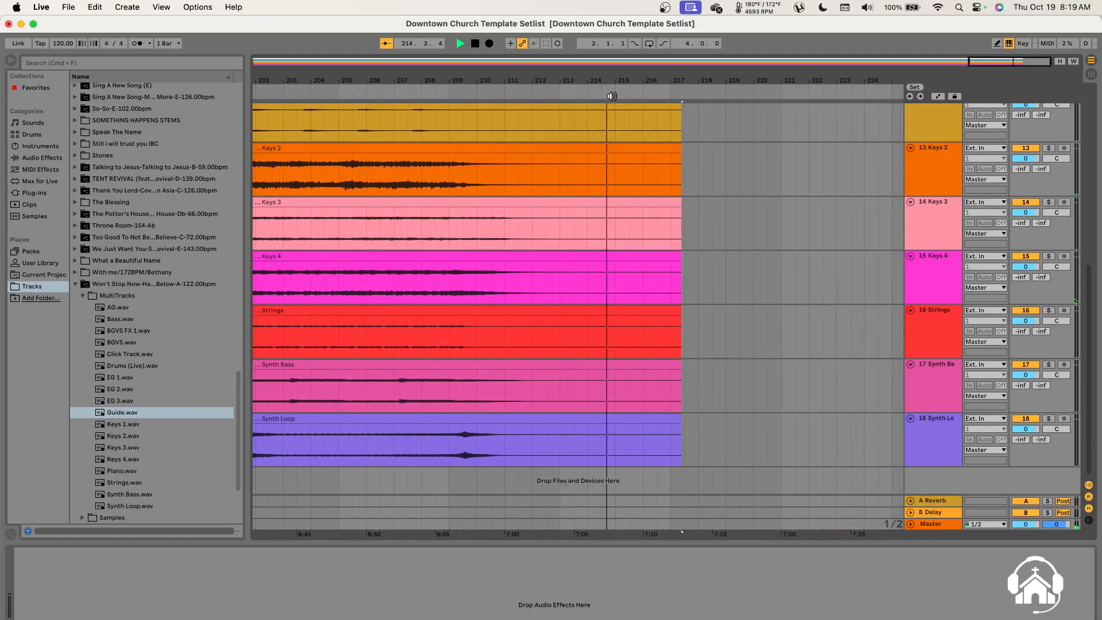
key("space")
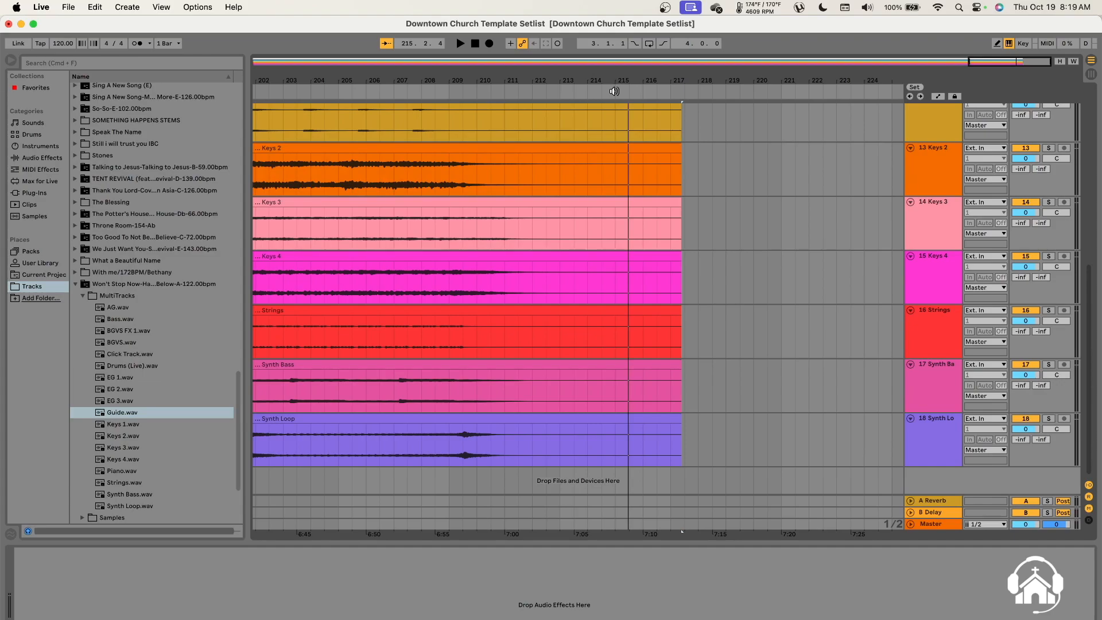
Step: Add a locator at bar 215 and name it Sing A New Song
right_click(614, 90)
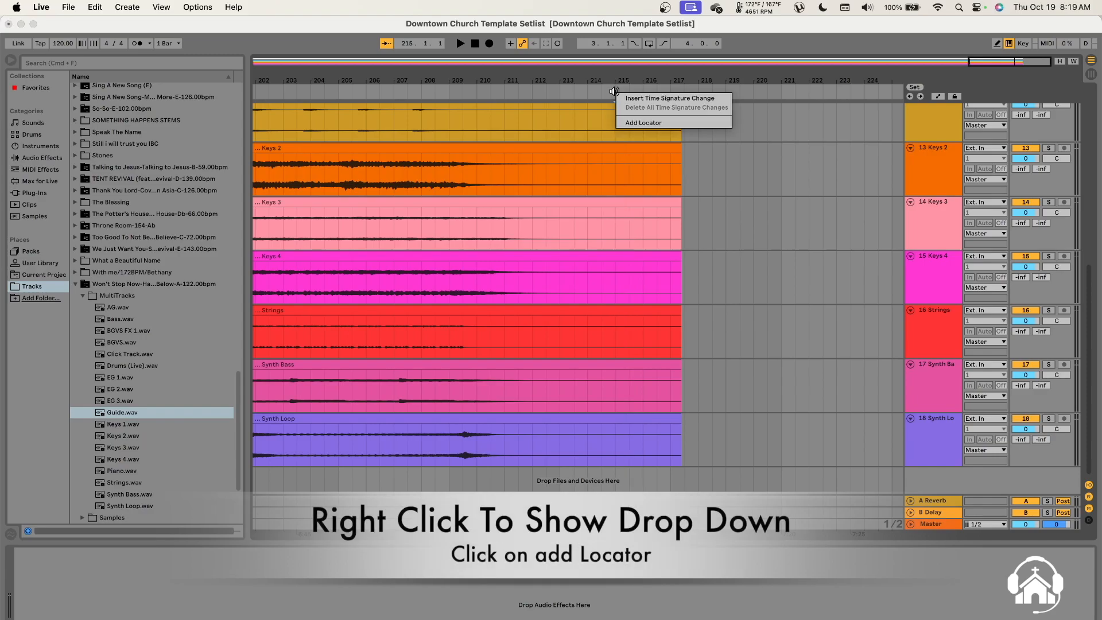
left_click(640, 124)
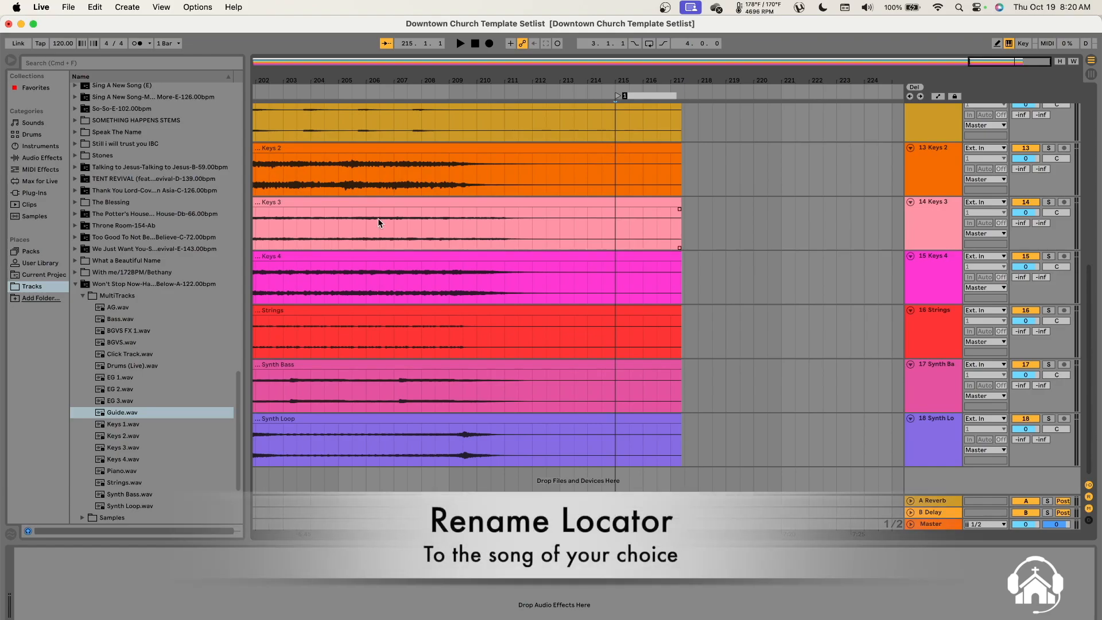
type("Sing A New Song")
key("Return")
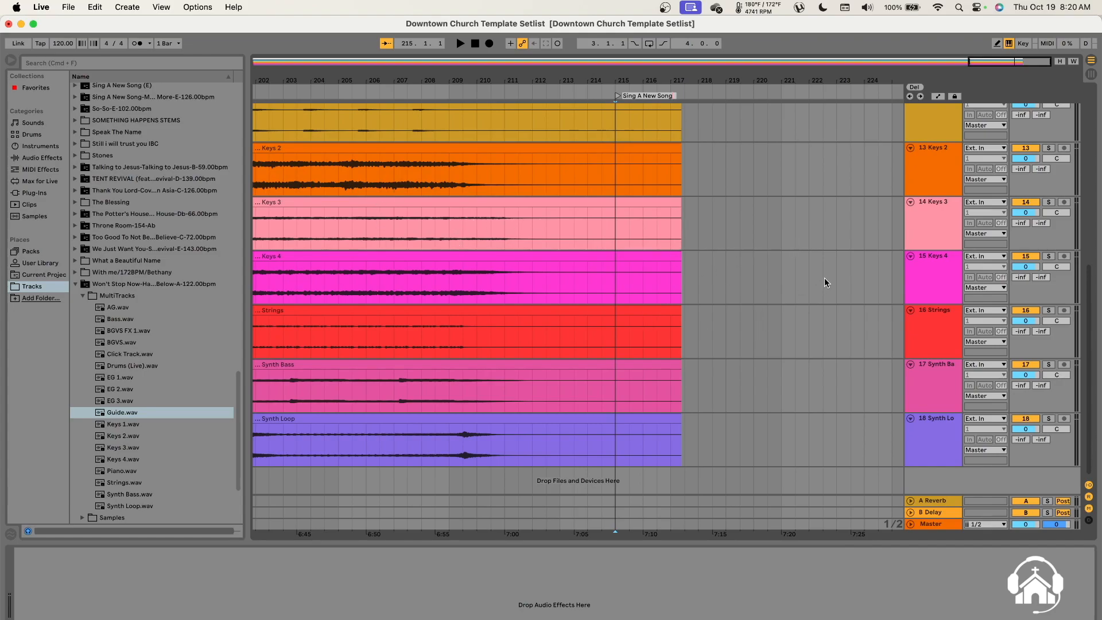
left_click(851, 285)
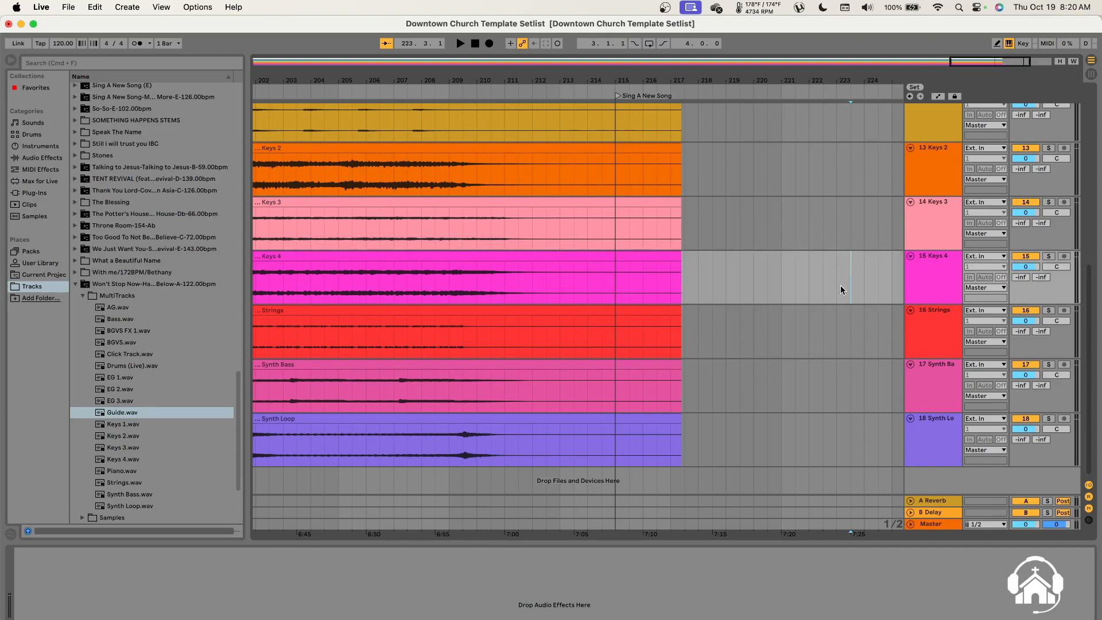
Step: Group all stem tracks from AG through Synth Loop into one group track
scroll(821, 287, "up", 10)
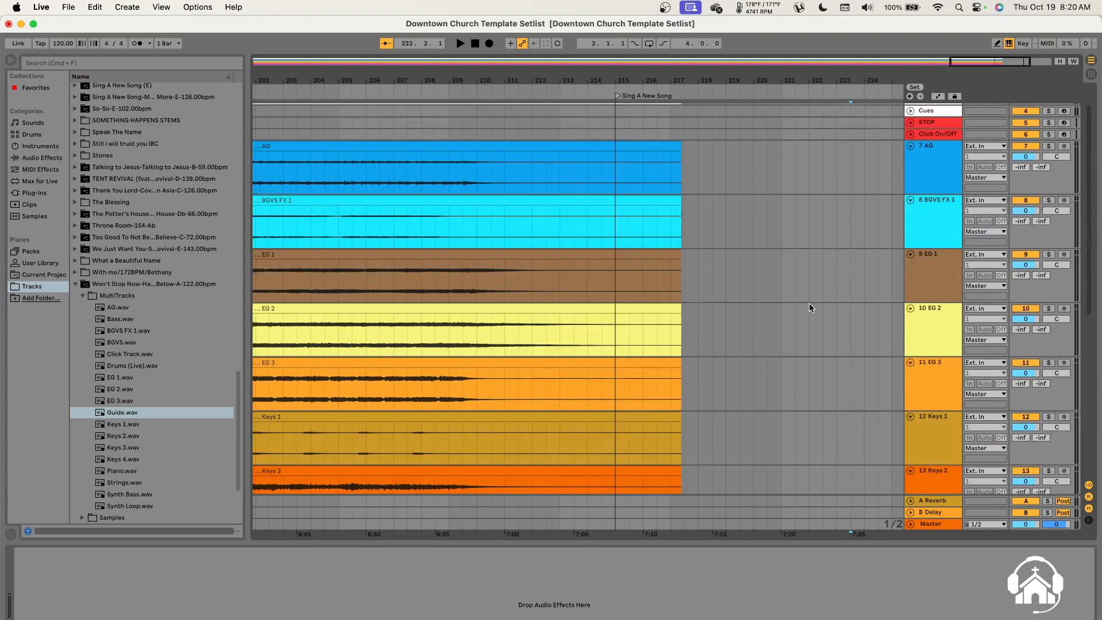
scroll(739, 377, "down", 8)
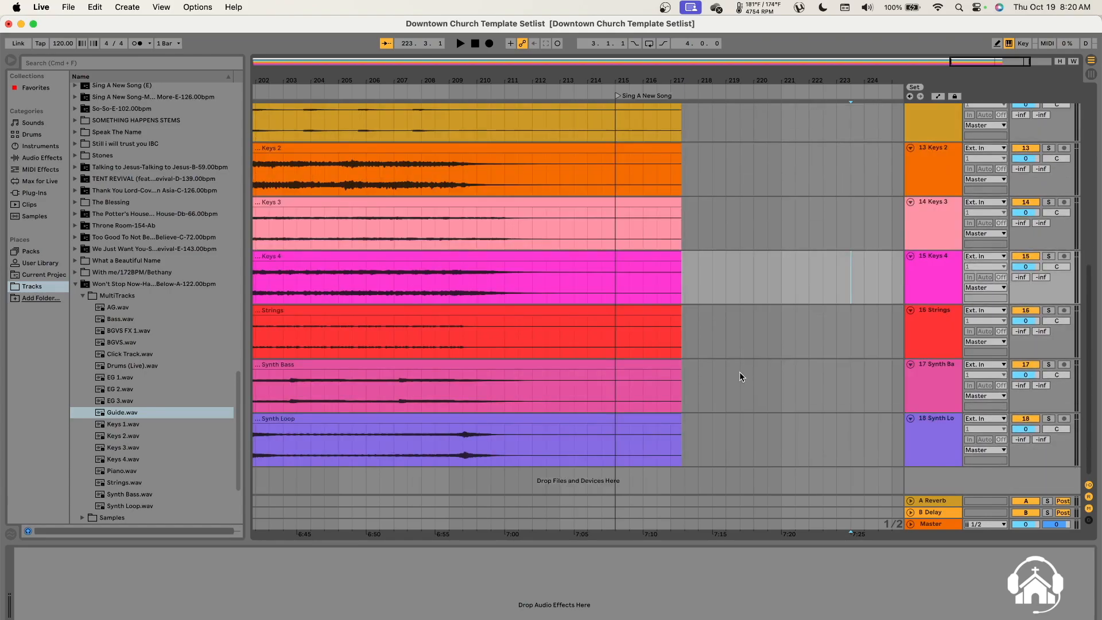
scroll(739, 371, "up", 3)
scroll(739, 370, "up", 3)
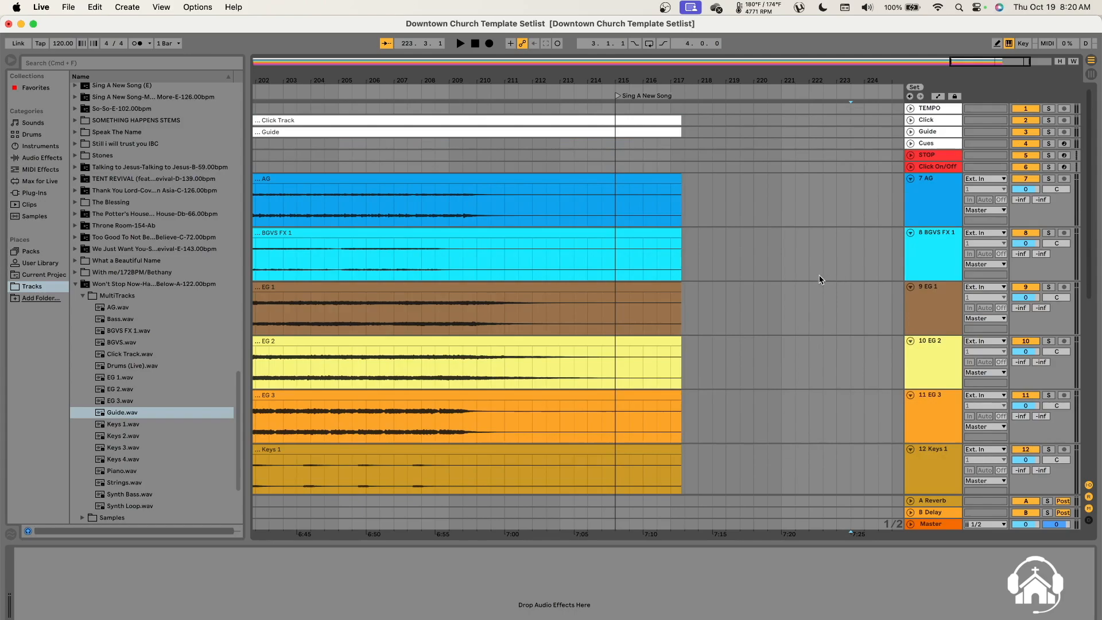
left_click(929, 212)
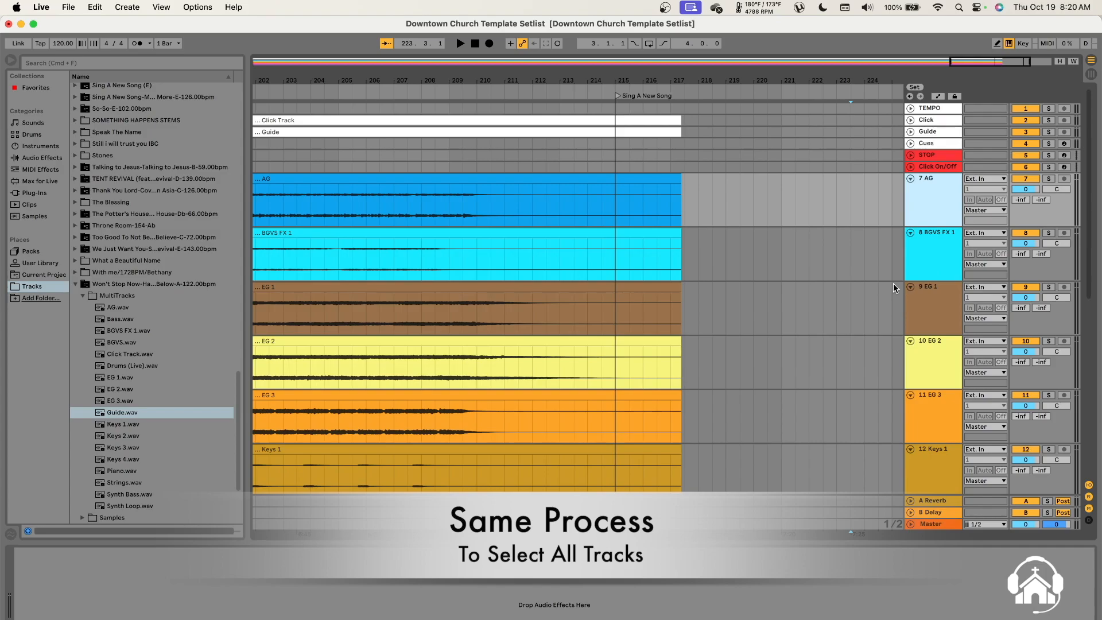
scroll(893, 283, "down", 10)
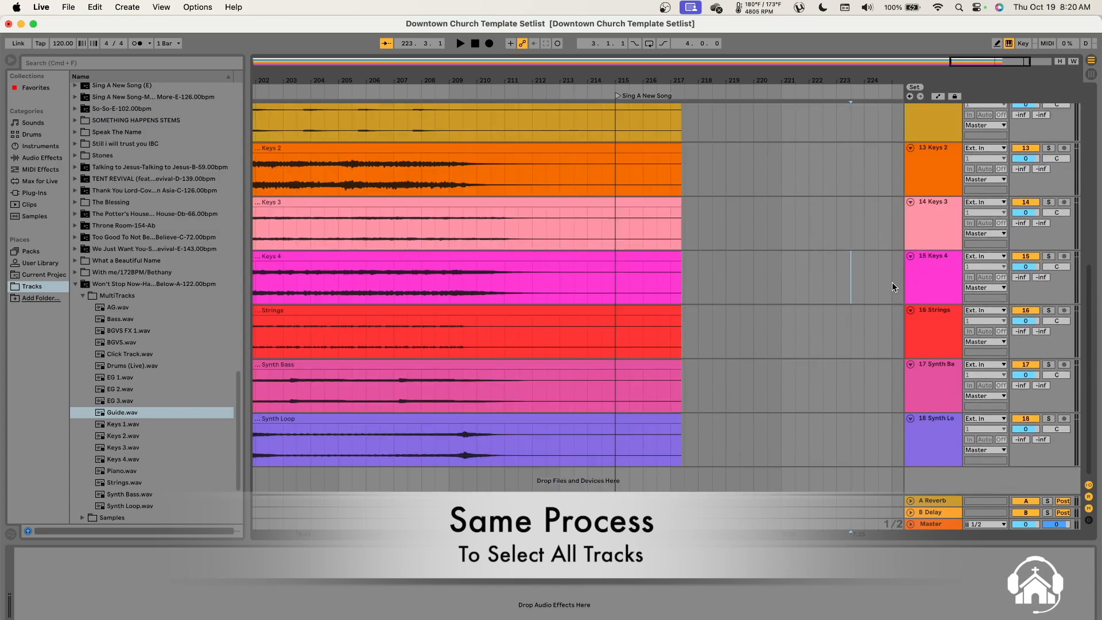
left_click(927, 439, "shift")
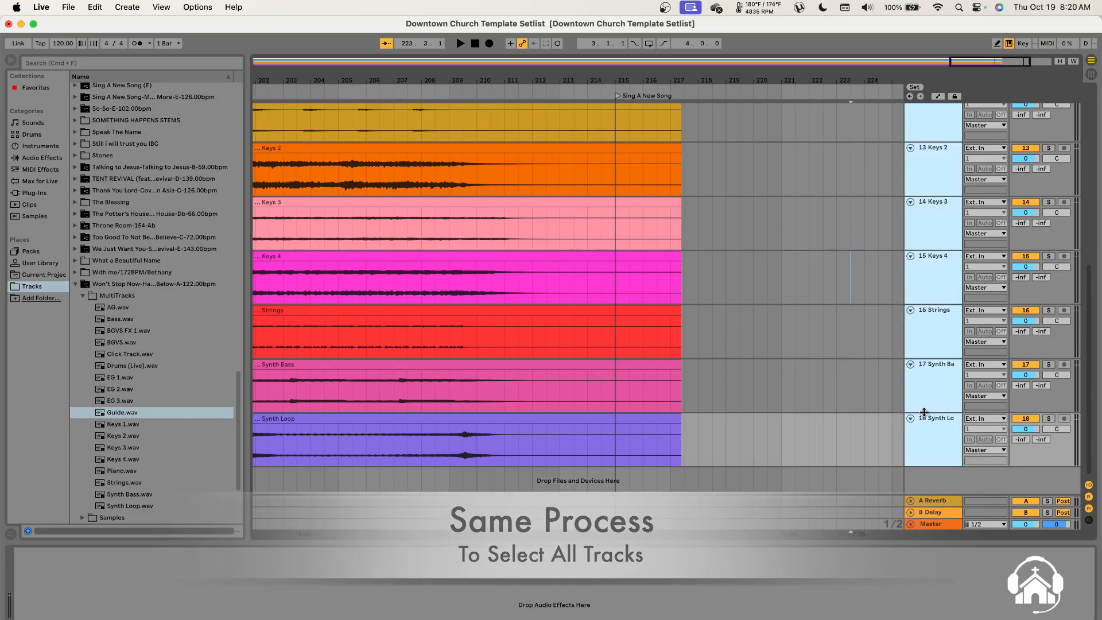
scroll(924, 386, "up", 10)
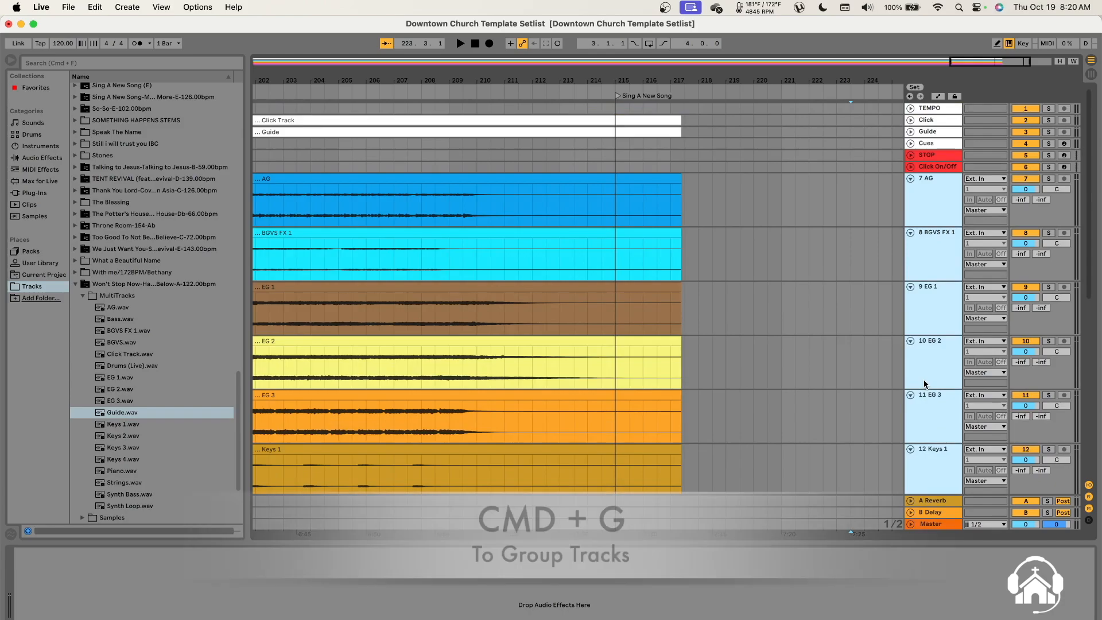
key("super+g")
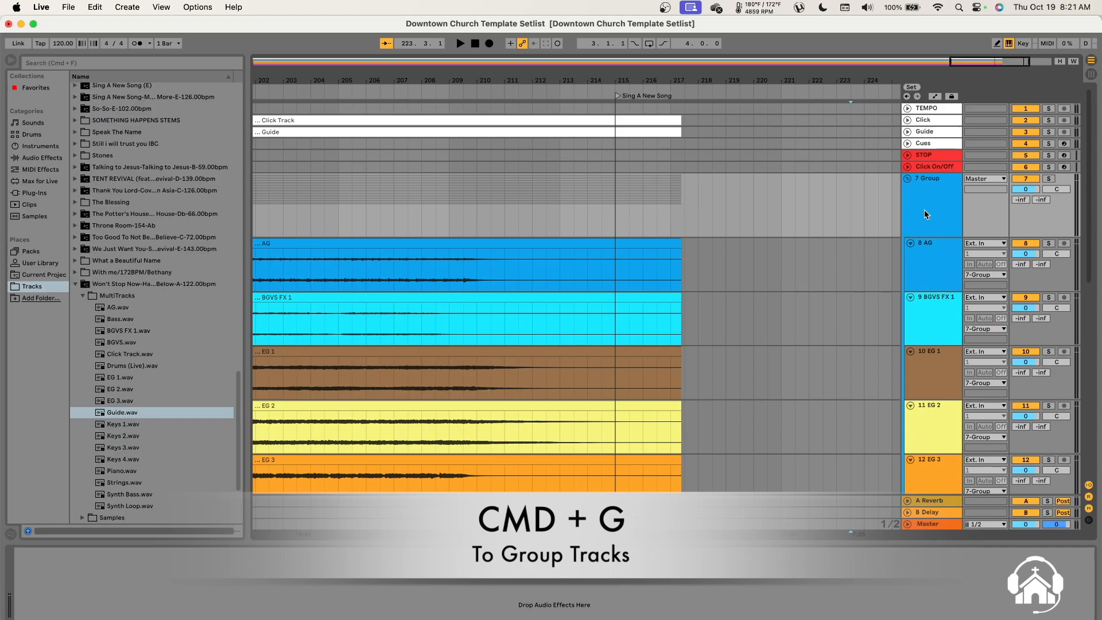
Step: Look over the grouped stem tracks and collapse the group
scroll(909, 385, "down", 10)
scroll(907, 419, "up", 10)
scroll(927, 274, "down", 10)
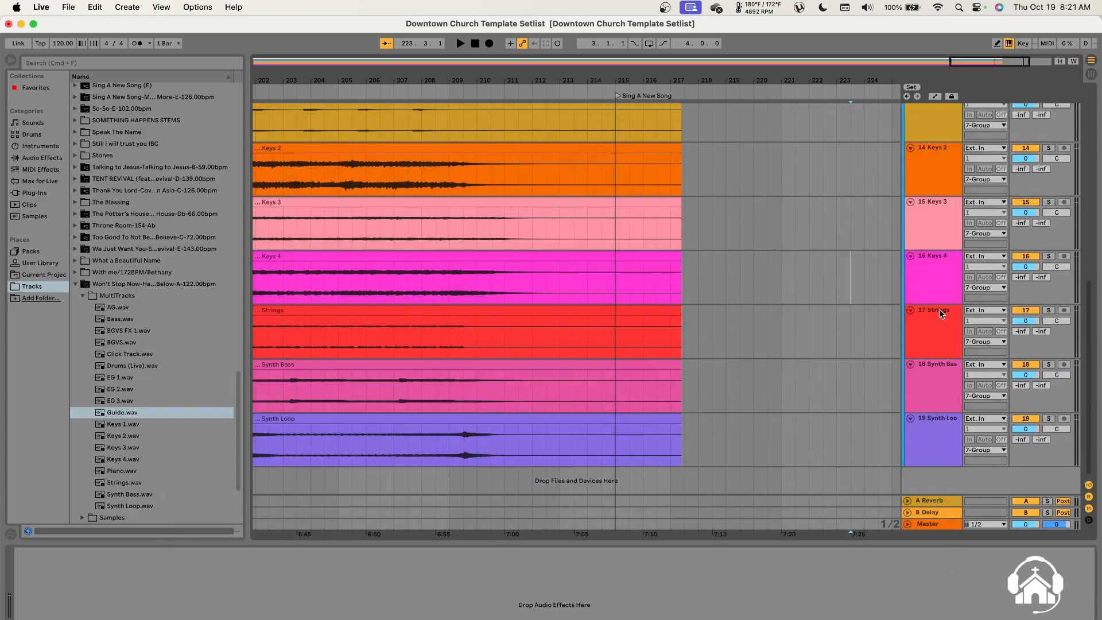
scroll(935, 304, "up", 10)
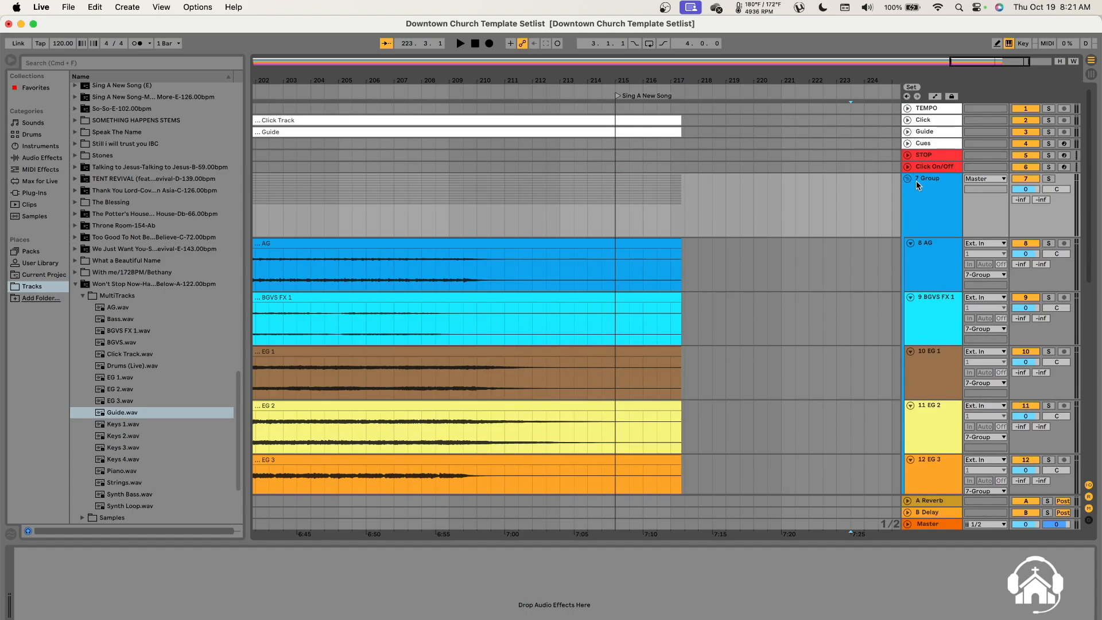
left_click(907, 179)
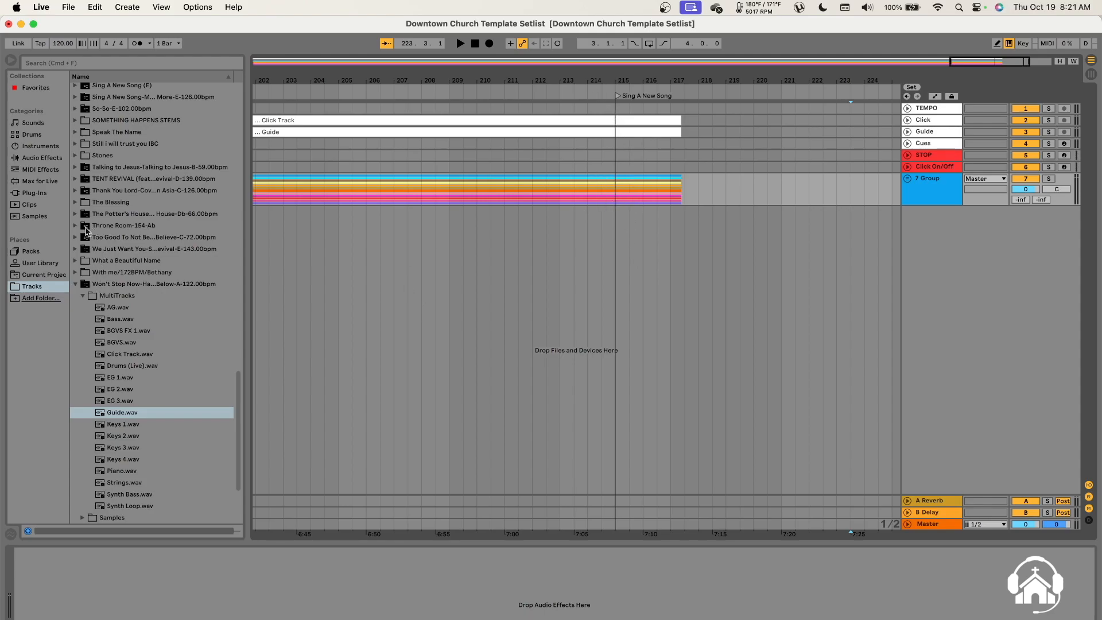
Step: Expand the 126 bpm Sing A New Song project in E and its MultiTracks folder in the browser
scroll(89, 112, "up", 1)
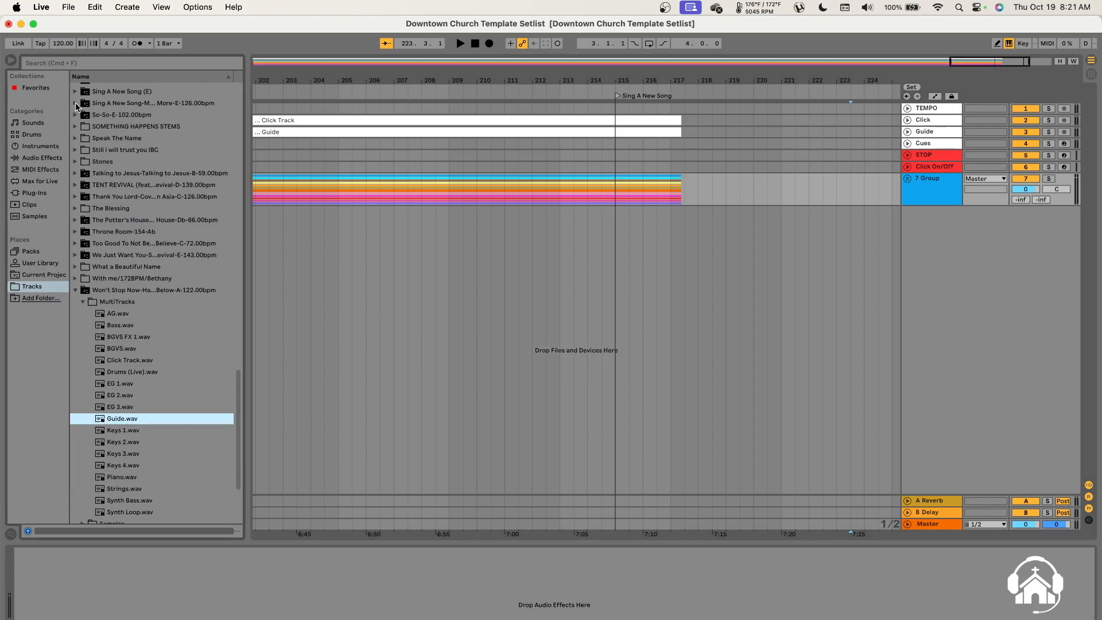
left_click(97, 108)
left_click(75, 103)
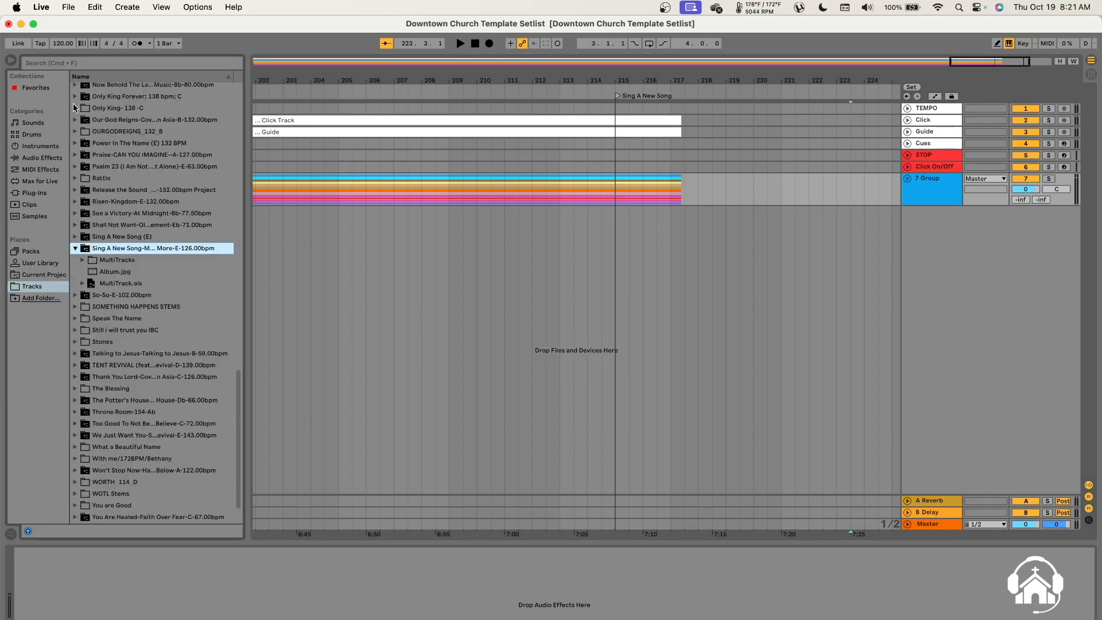
left_click(83, 261)
scroll(92, 263, "down", 2)
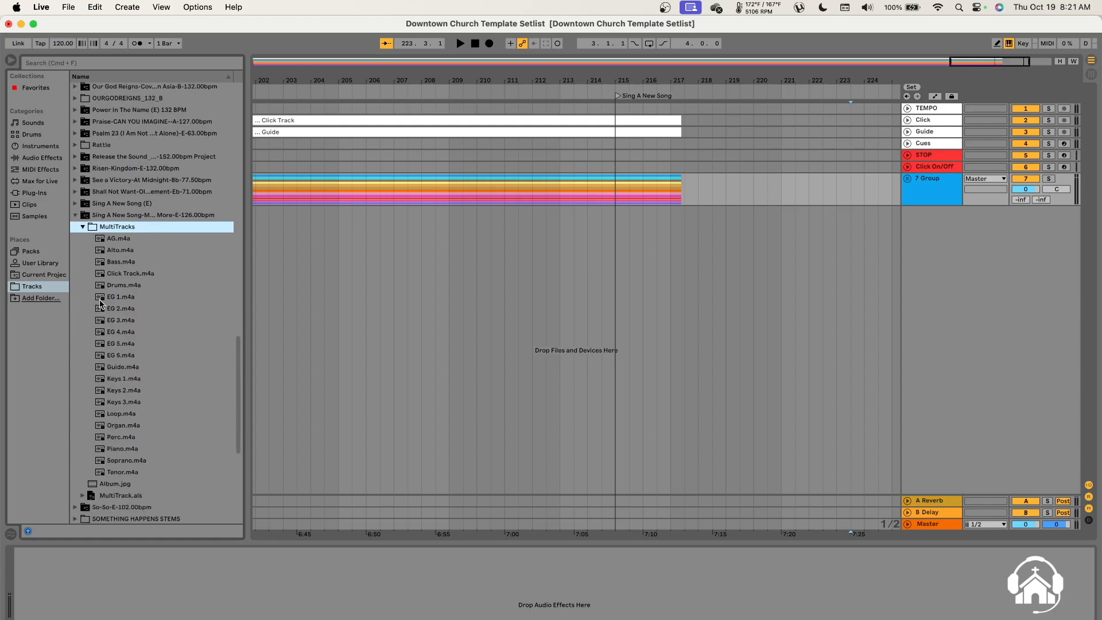
Step: Add the Sing A New Song AG, EG 1–6, Keys 1–3, Loop, Organ and Perc stems as new tracks starting at the bar 215 locator
left_click(112, 241)
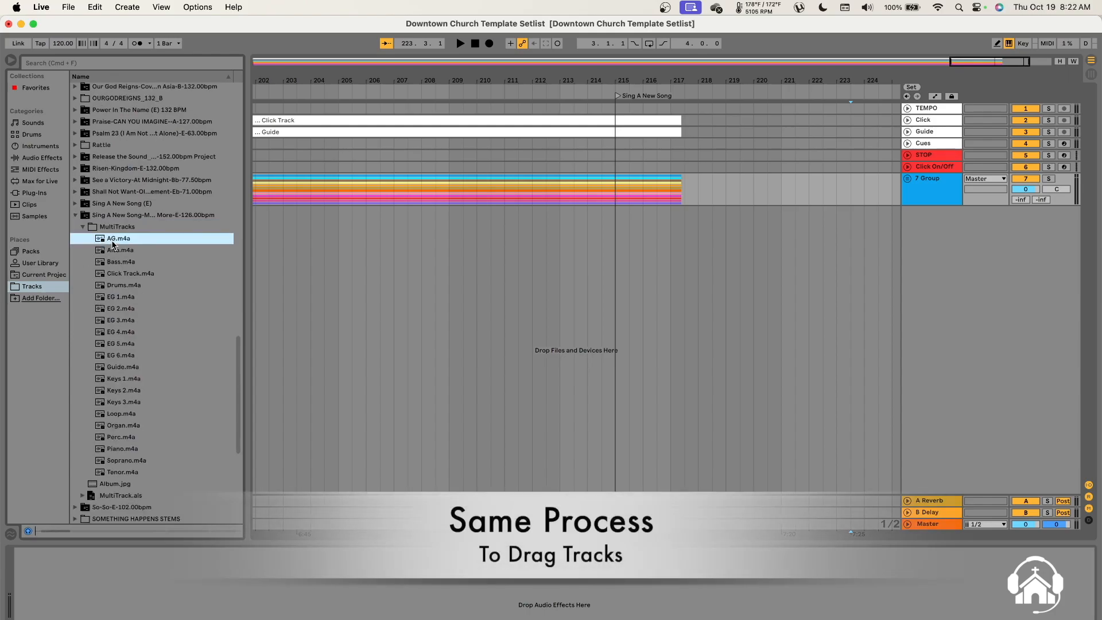
left_click(131, 474, "shift")
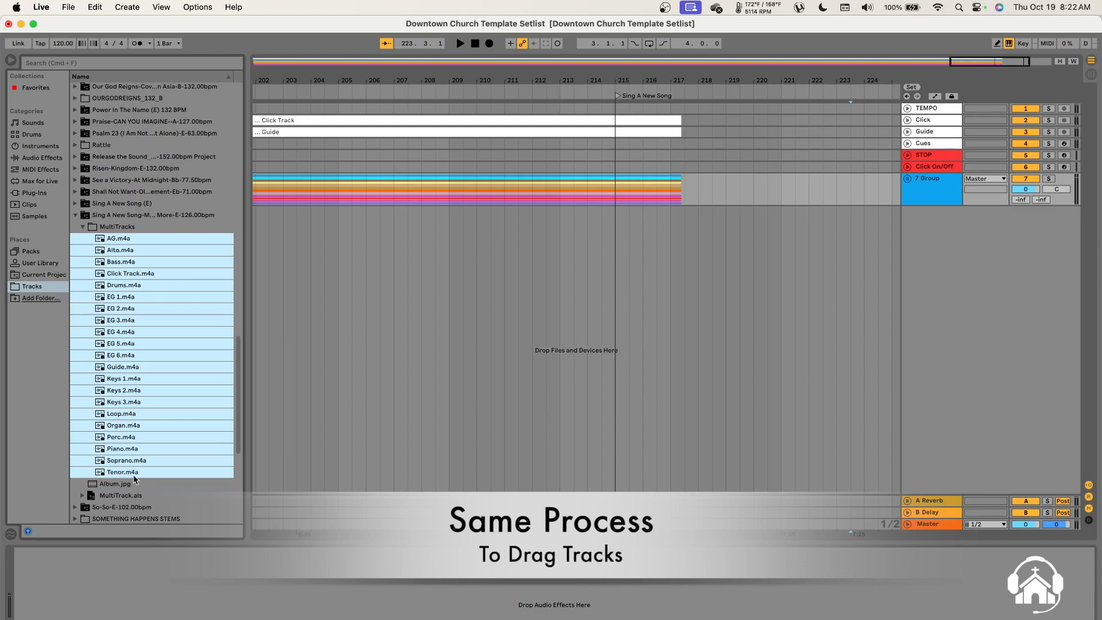
left_click(134, 474, "super")
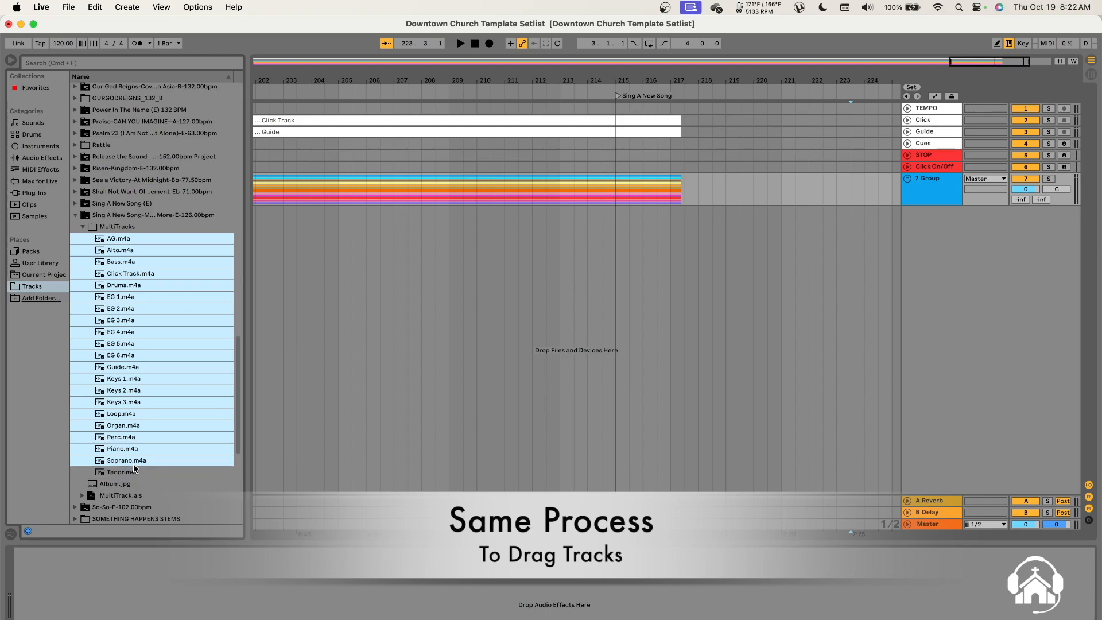
left_click(134, 462, "super")
left_click(135, 451, "super")
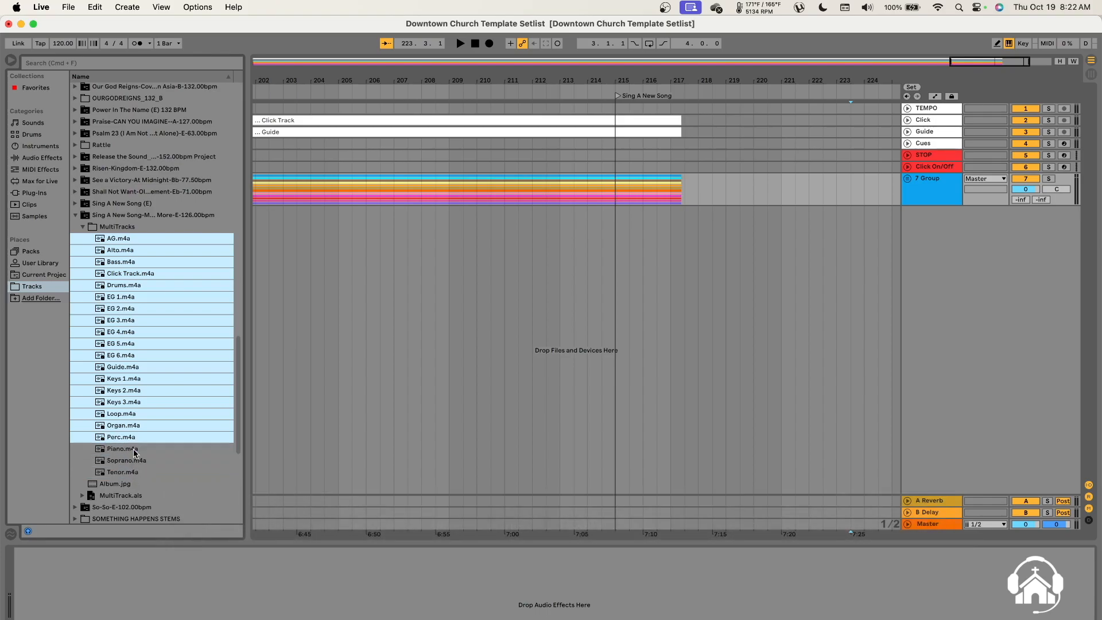
left_click(123, 370, "super")
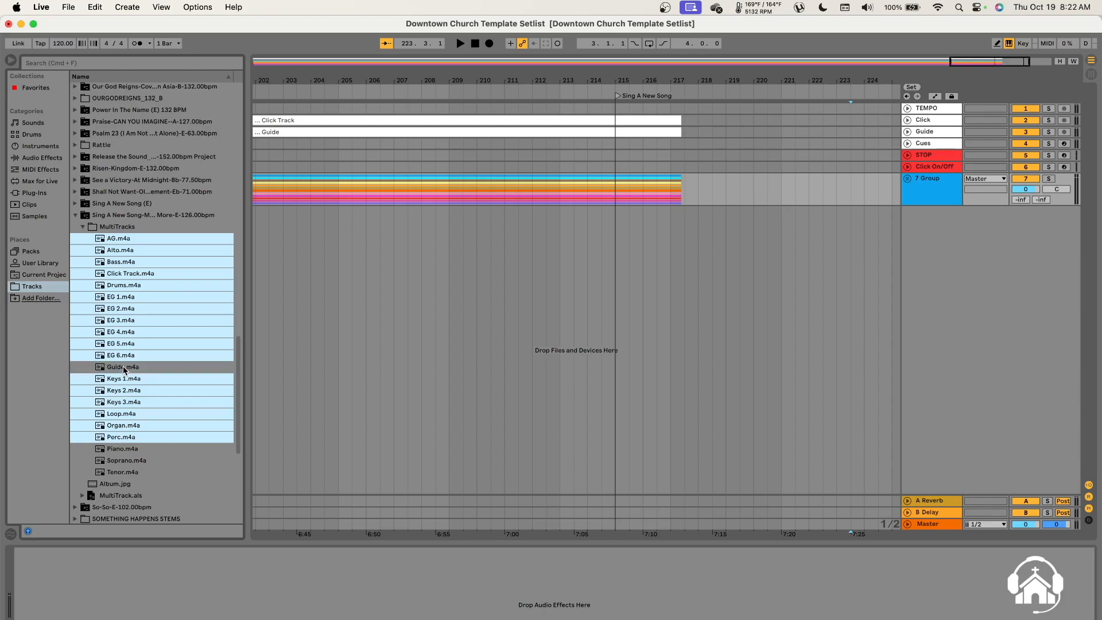
left_click(125, 276, "super")
left_click(129, 286, "super")
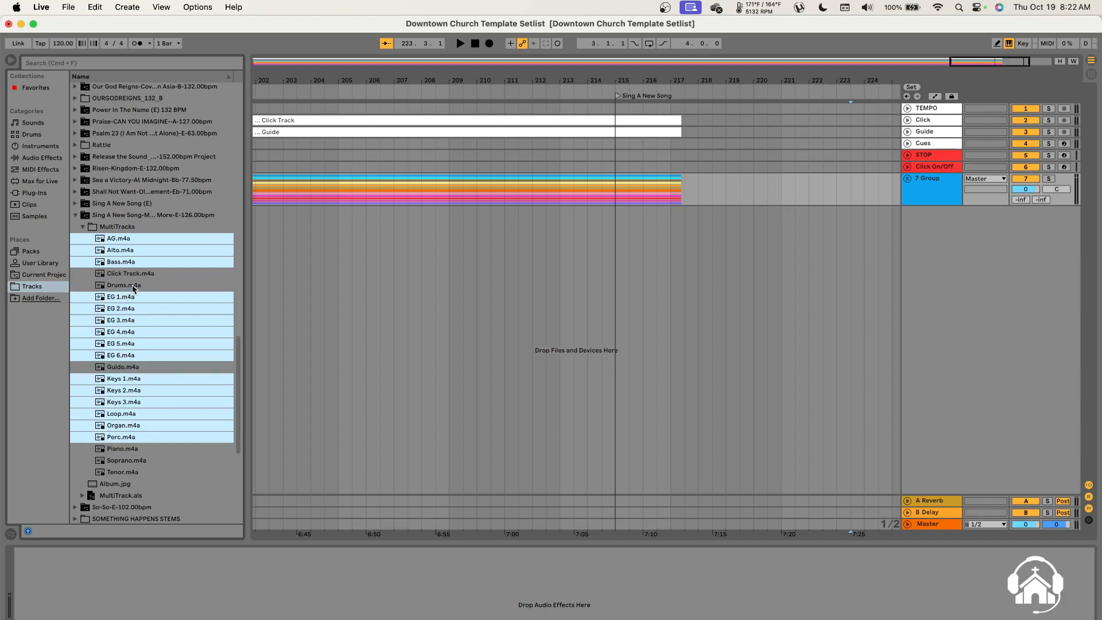
left_click(128, 250, "super")
left_click(130, 262, "super")
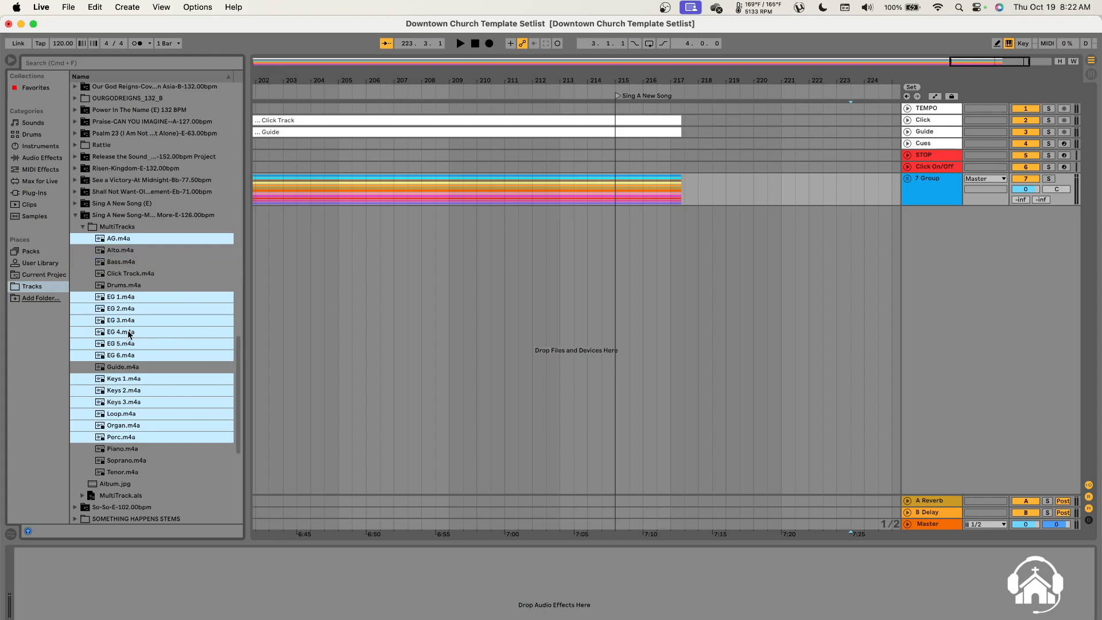
left_click_drag(113, 321, 613, 266)
left_click_drag(613, 262, 615, 261)
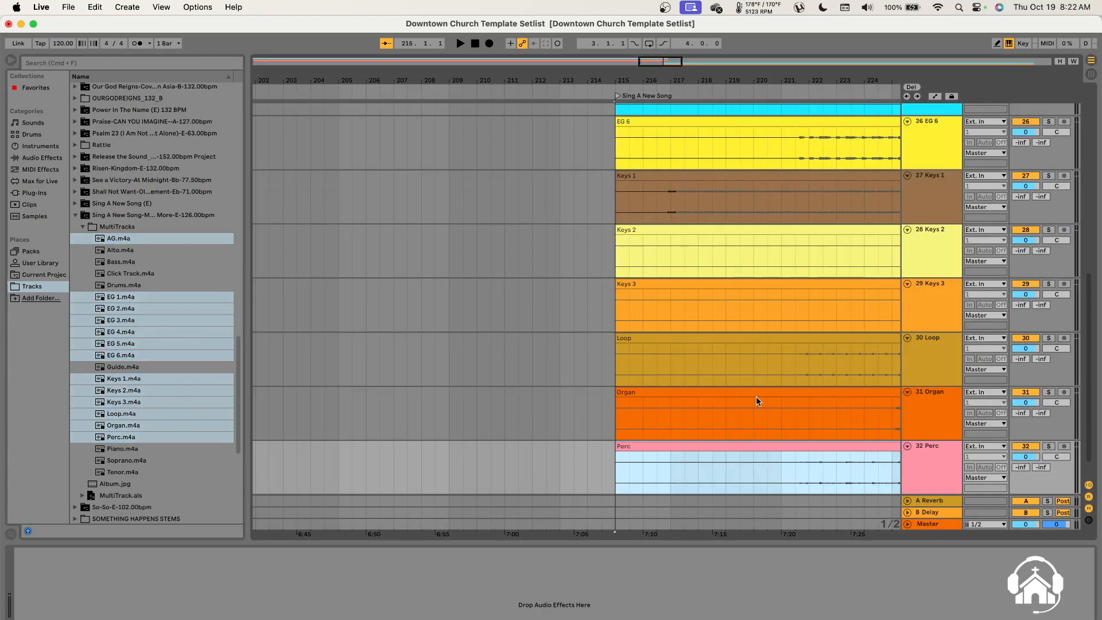
Step: Group the second song's stem tracks from AG through Perc into one group track
scroll(755, 396, "up", 15)
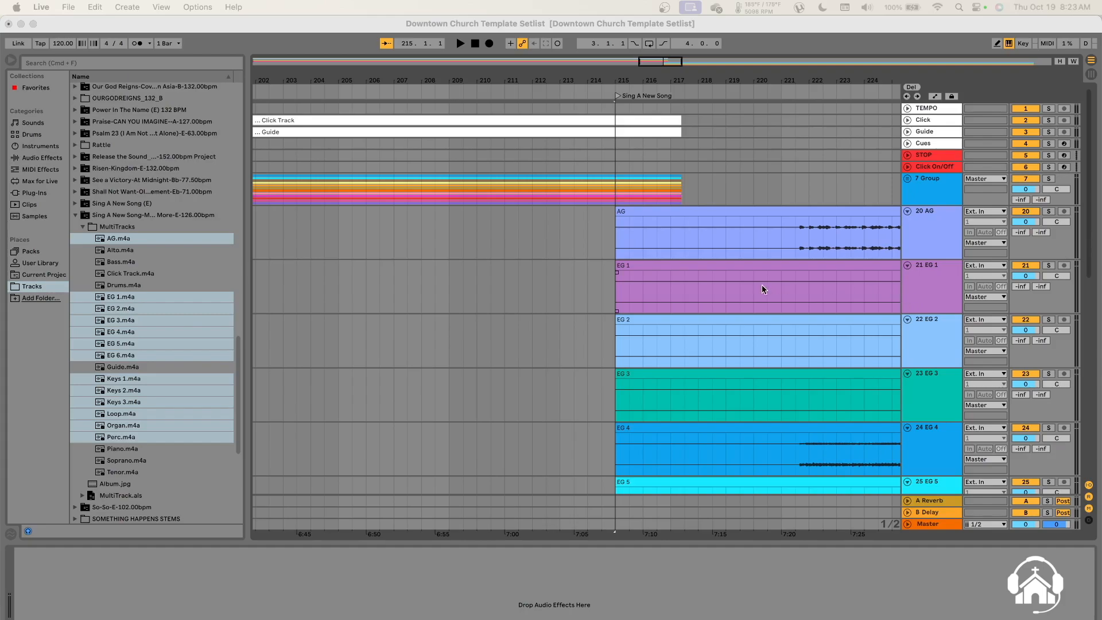
left_click(923, 226)
left_click(924, 226)
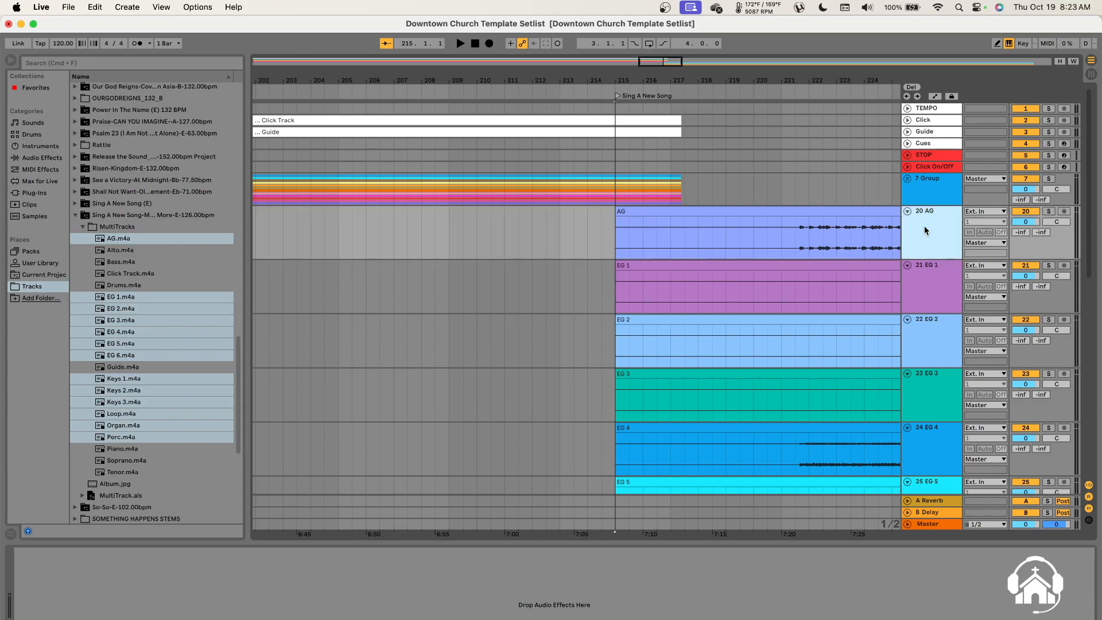
scroll(892, 360, "down", 15)
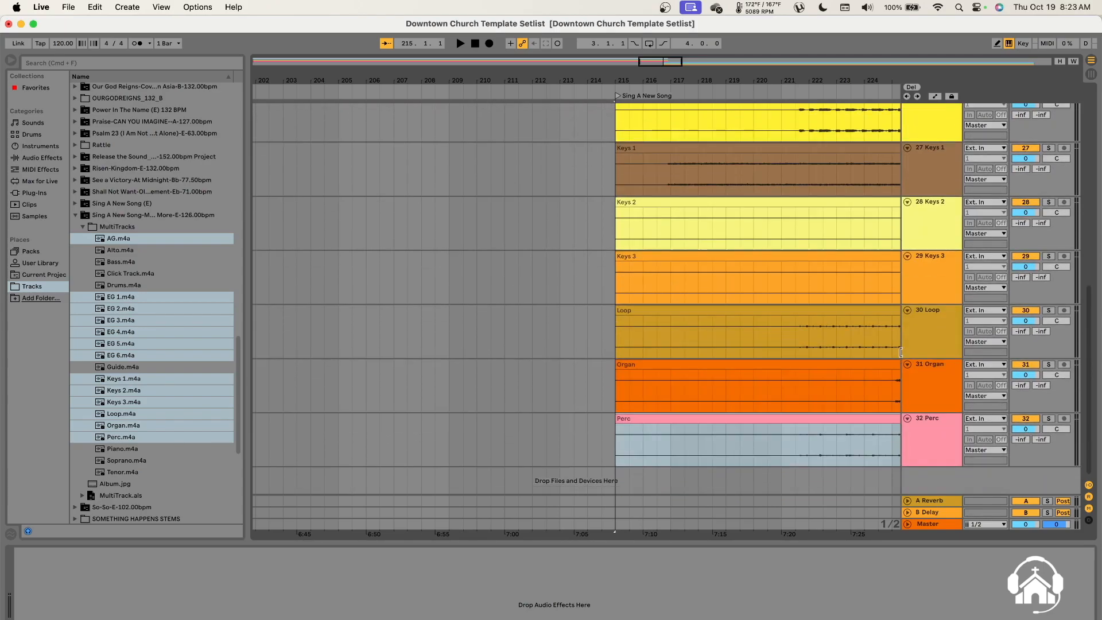
left_click(938, 446, "shift")
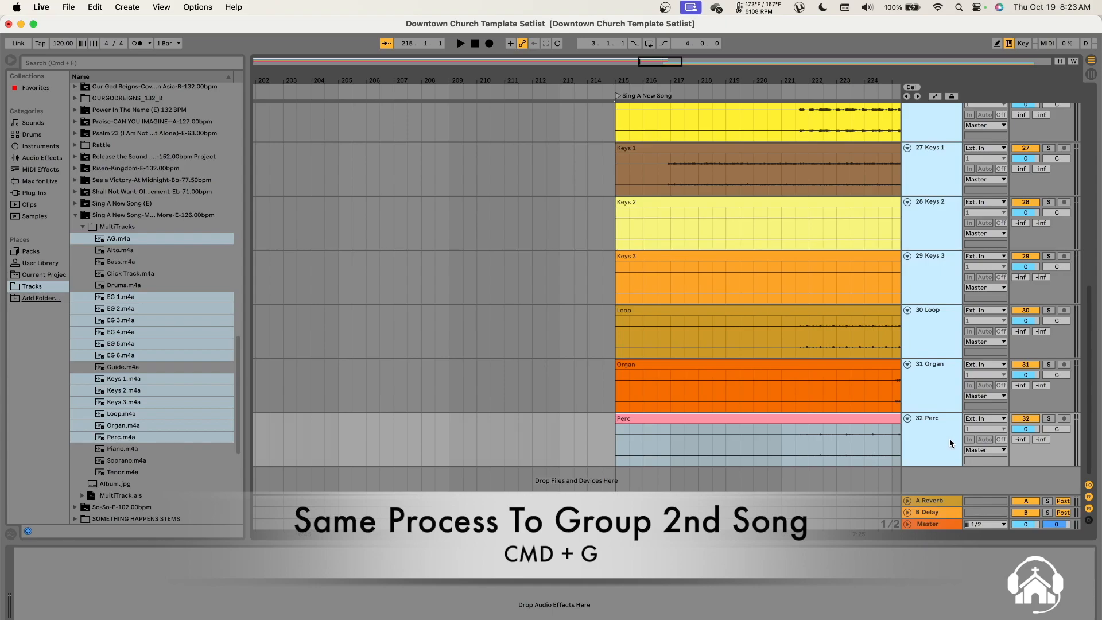
key("super+g")
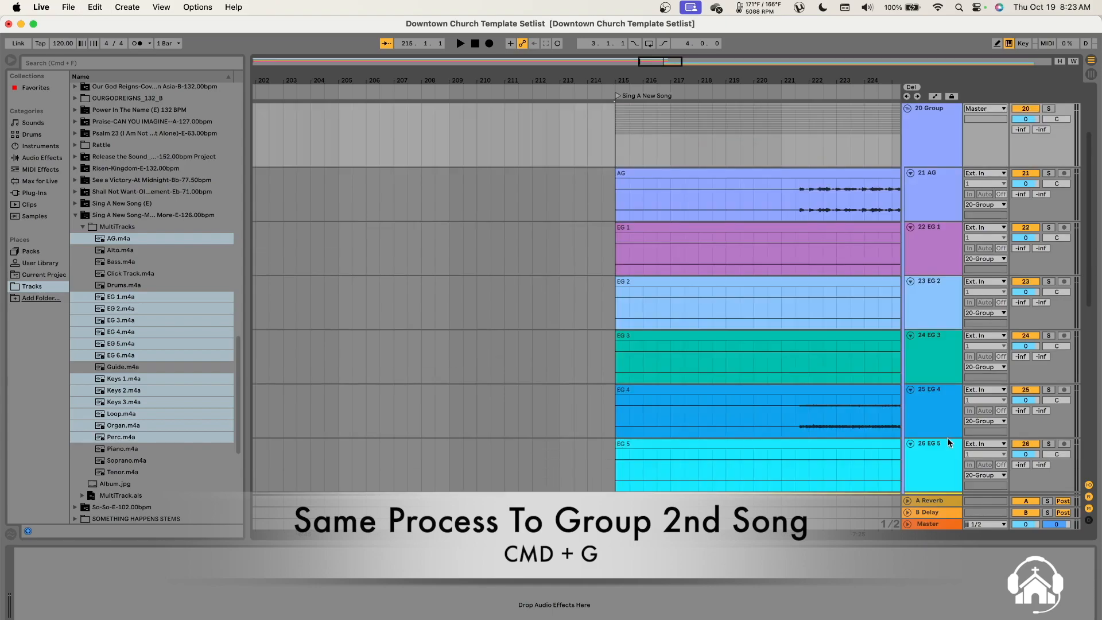
Step: Look over the second song's grouped stems and collapse their group track
scroll(928, 378, "down", 2)
scroll(954, 422, "down", 5)
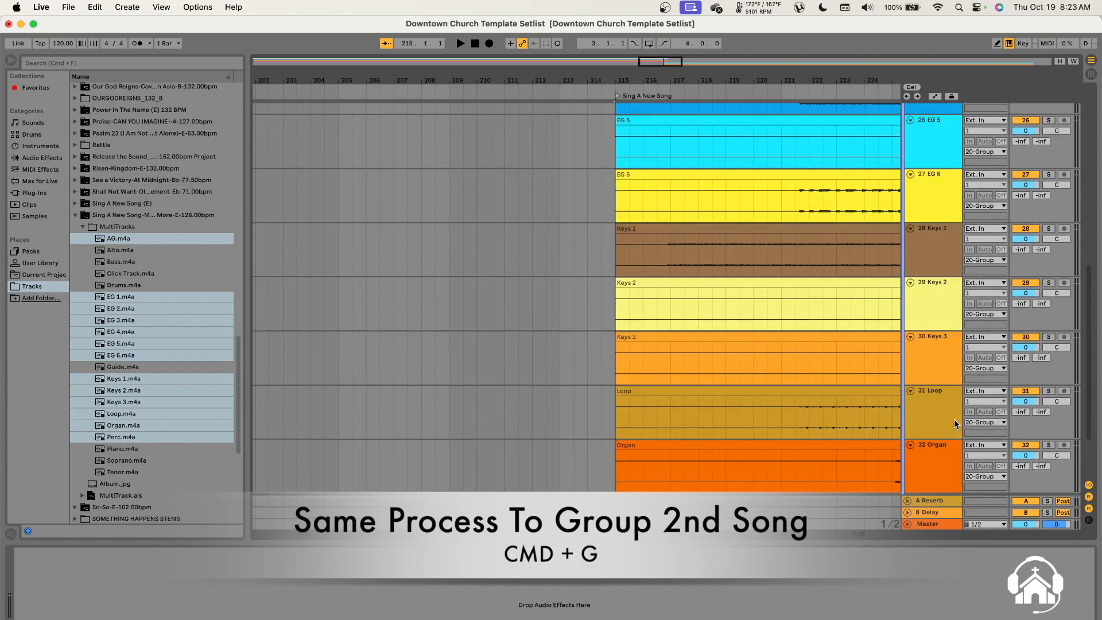
scroll(947, 417, "up", 12)
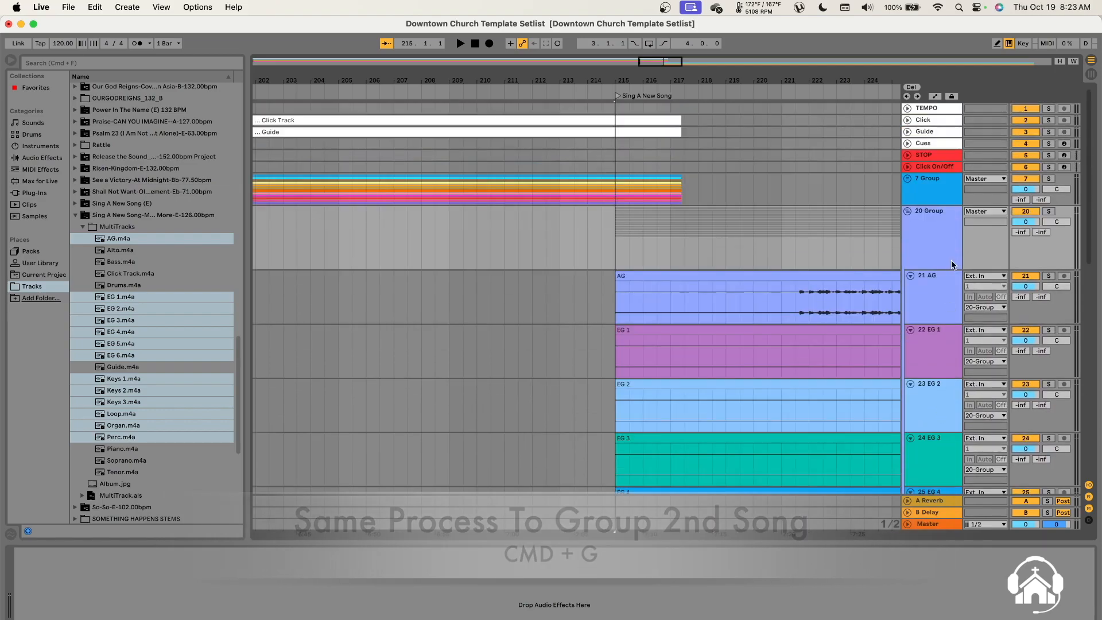
left_click(907, 213)
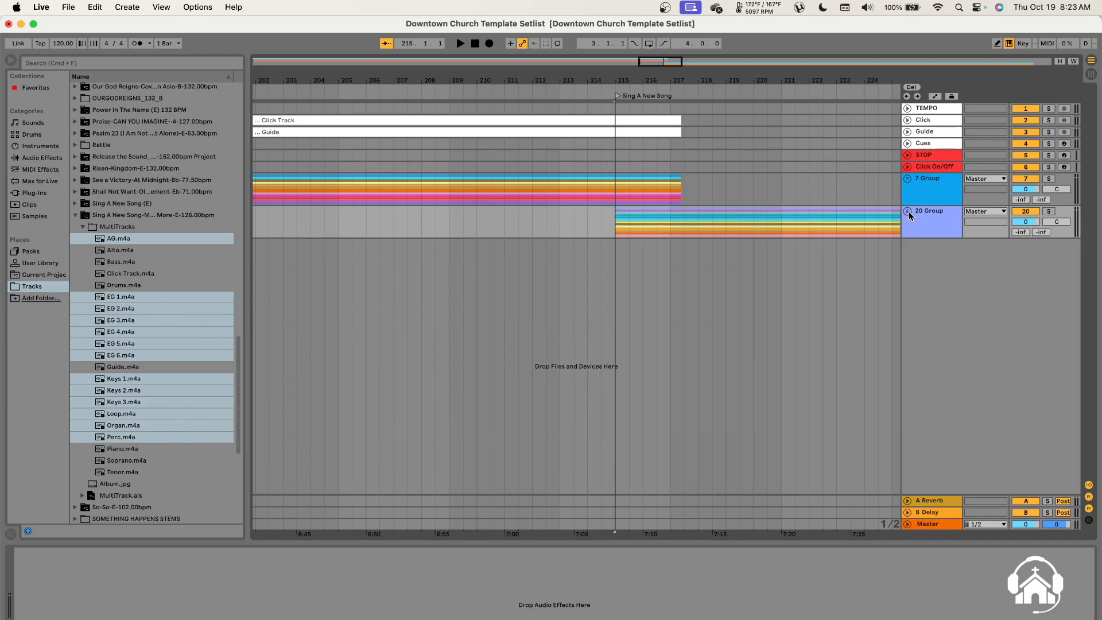
Step: Rename the first song's group track as Won't Stop Now
left_click(943, 194)
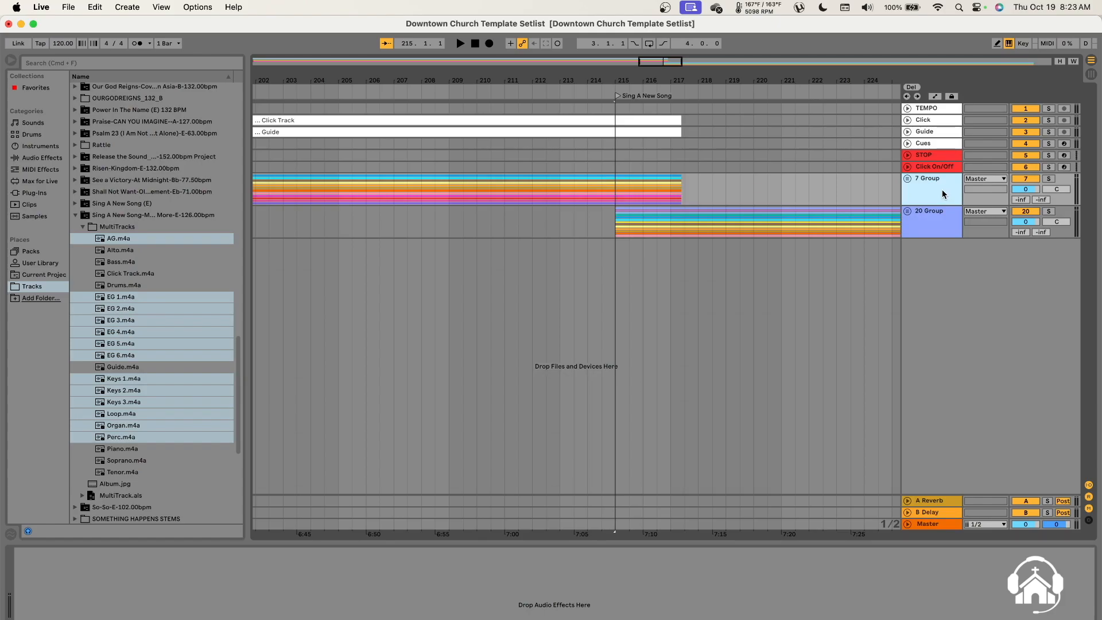
key("super+r")
type("Won't Stop Now")
left_click(891, 281)
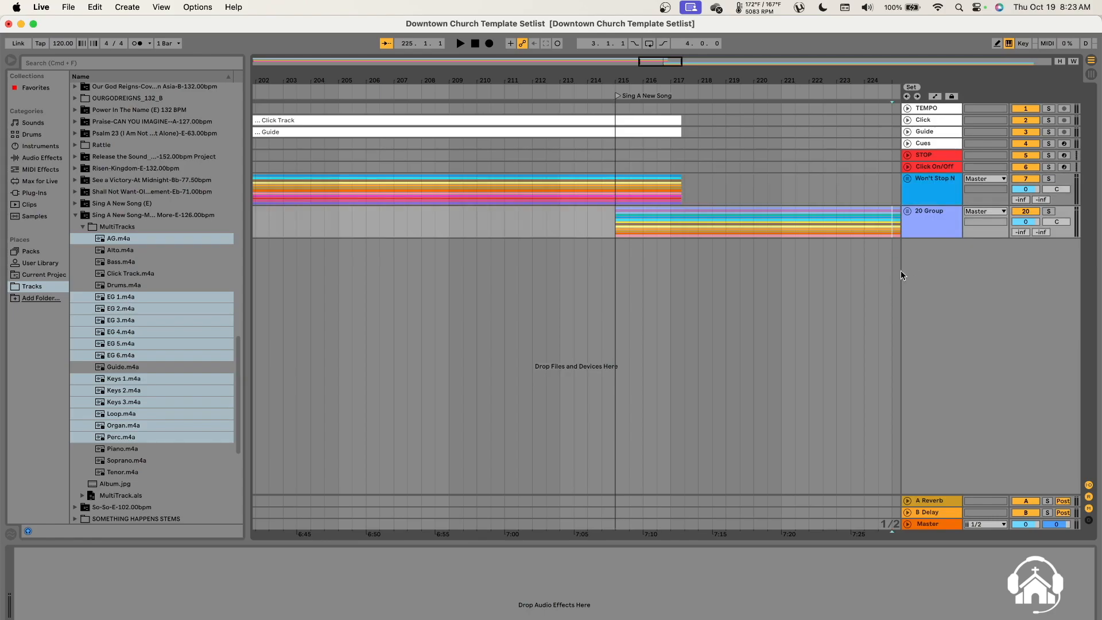
Step: Rename the second song's group track as Sing A New Song
left_click(917, 225)
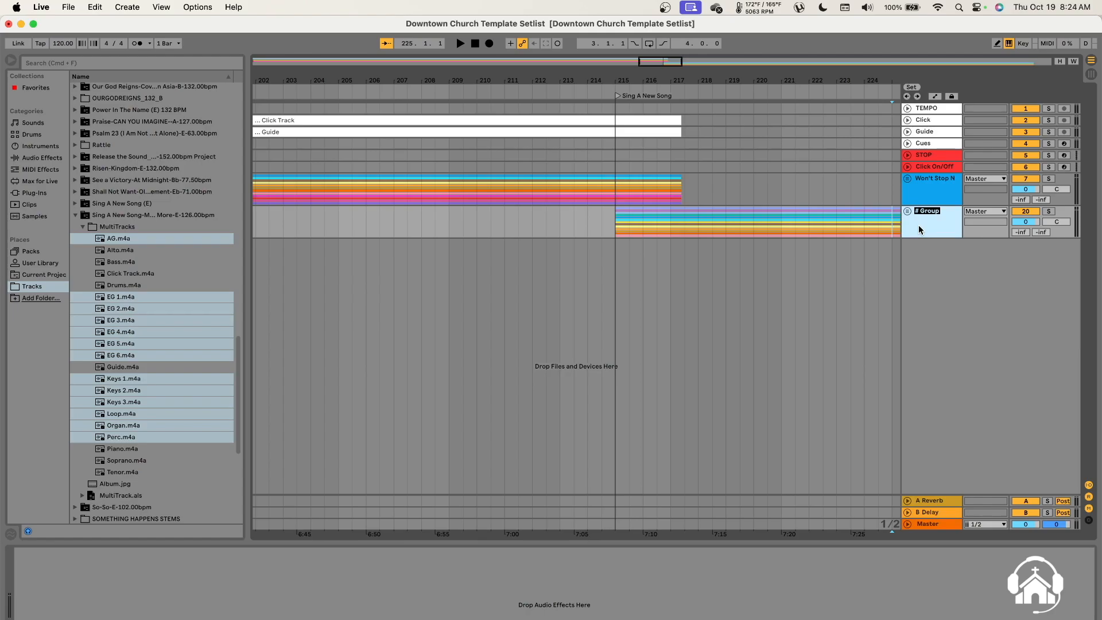
type("Sing A")
type(" New")
type(" Song")
left_click(832, 301)
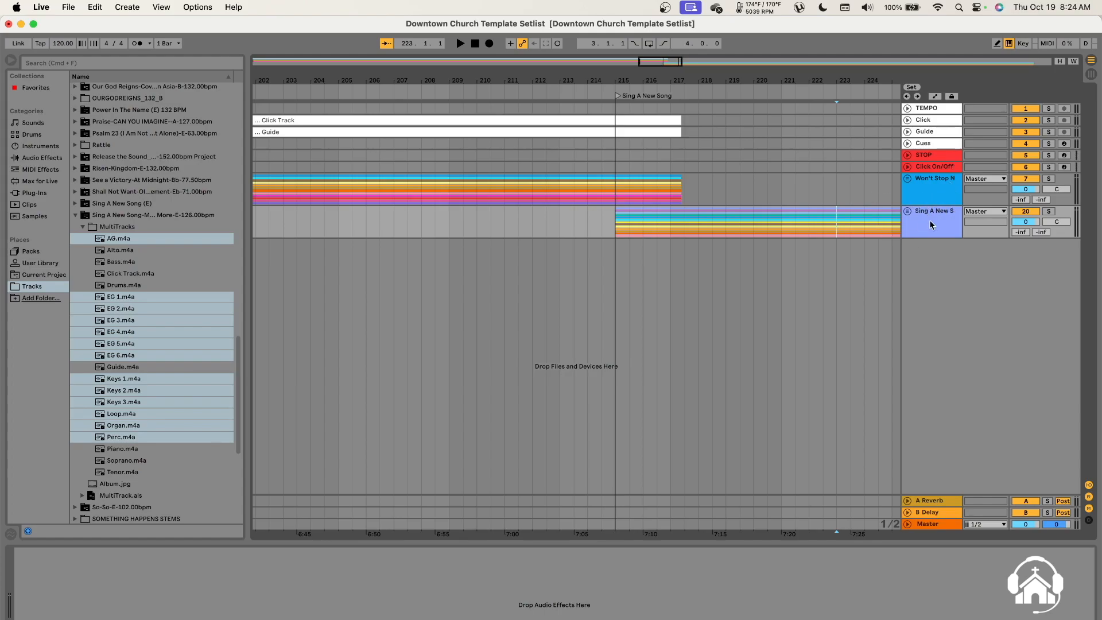
Step: Examine both song groups along the whole timeline, including where the Sing A New Song stems end
scroll(834, 277, "down", 3)
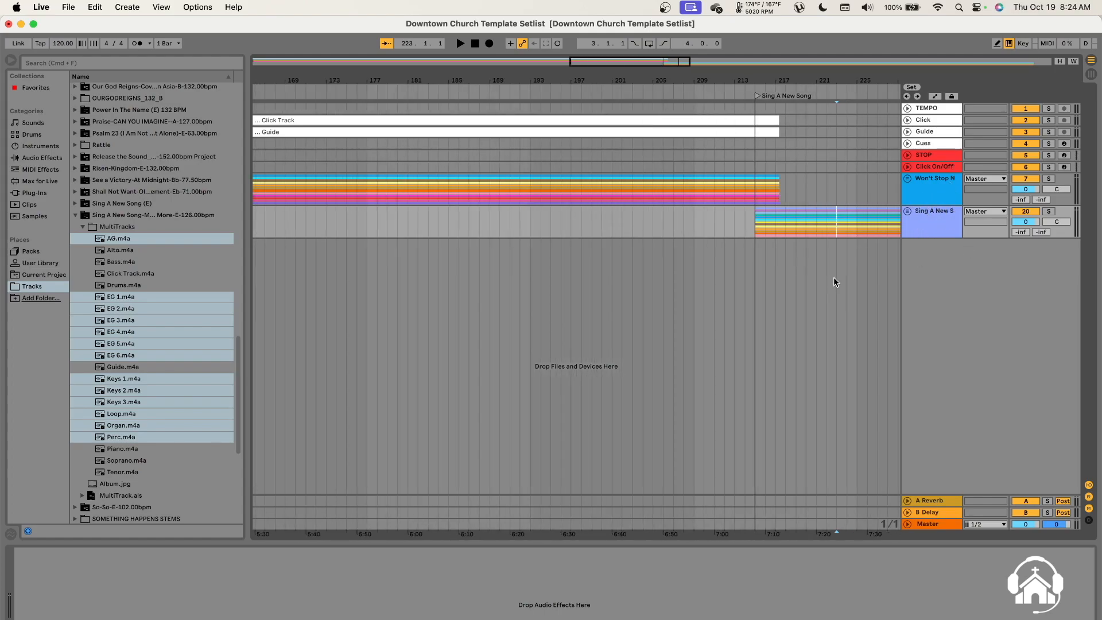
scroll(771, 328, "down", 3)
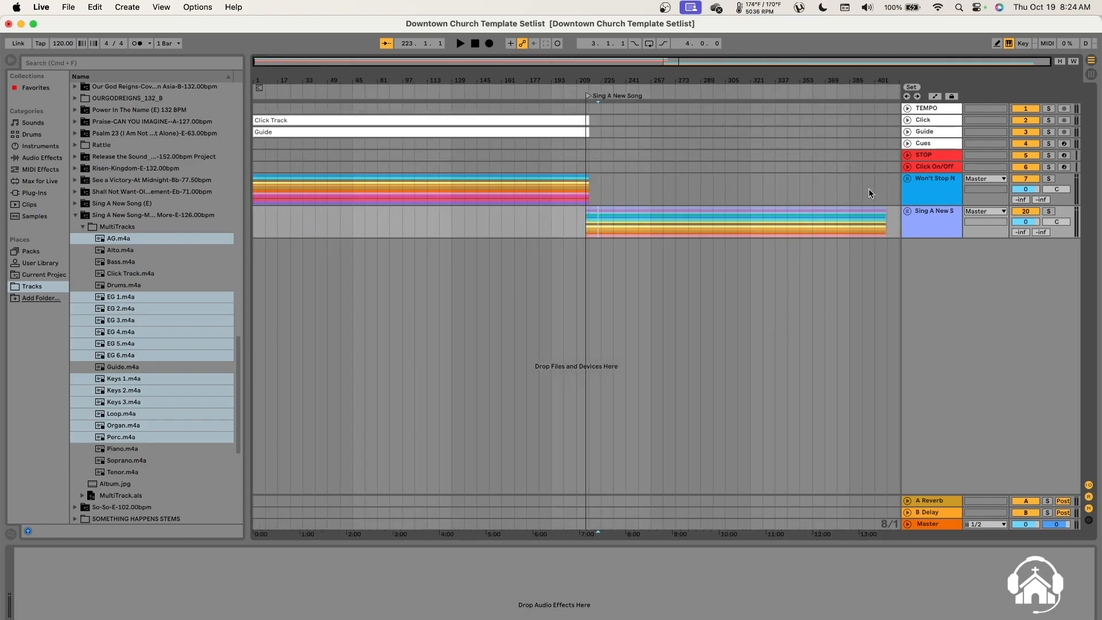
scroll(857, 254, "up", 10)
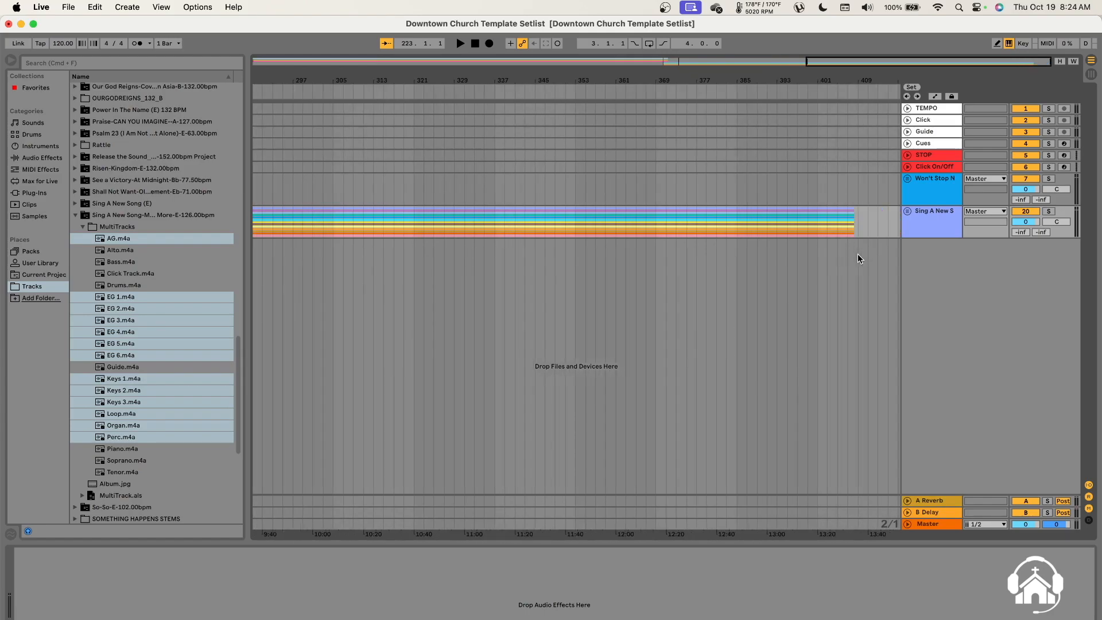
scroll(857, 254, "up", 3)
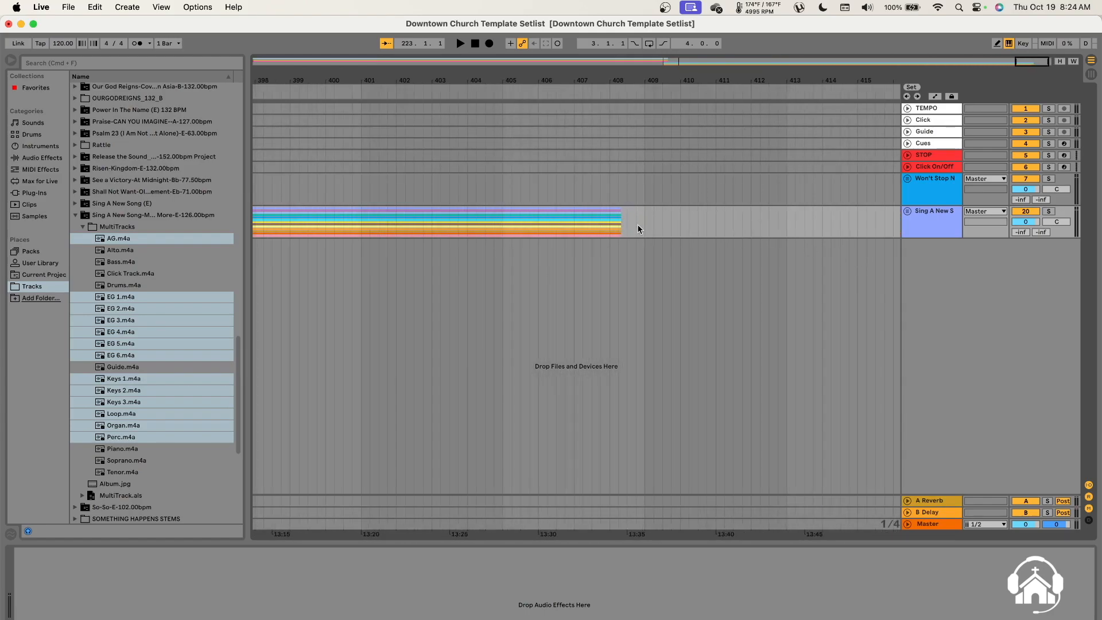
scroll(629, 205, "up", 3)
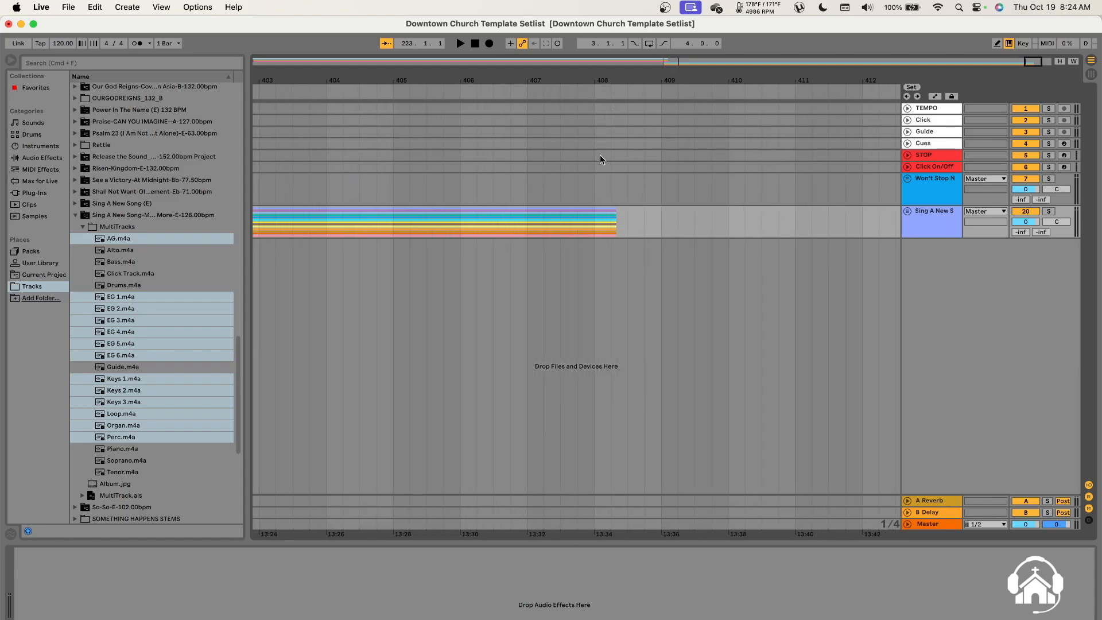
scroll(635, 200, "down", 1)
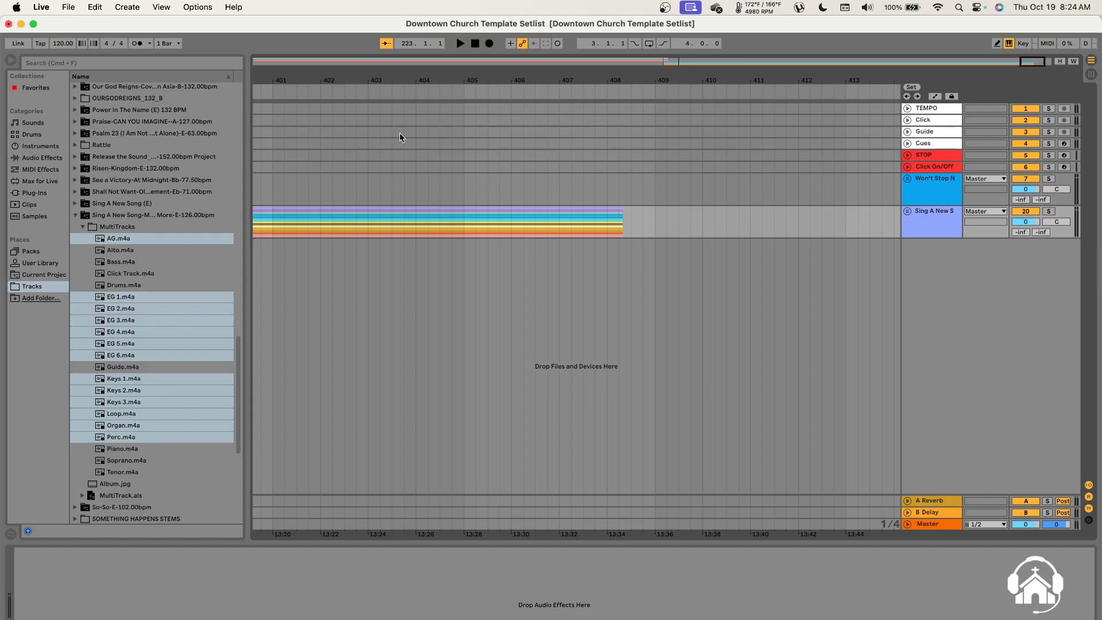
key("minus")
key("minus")
key("minus")
key("minus")
key("minus")
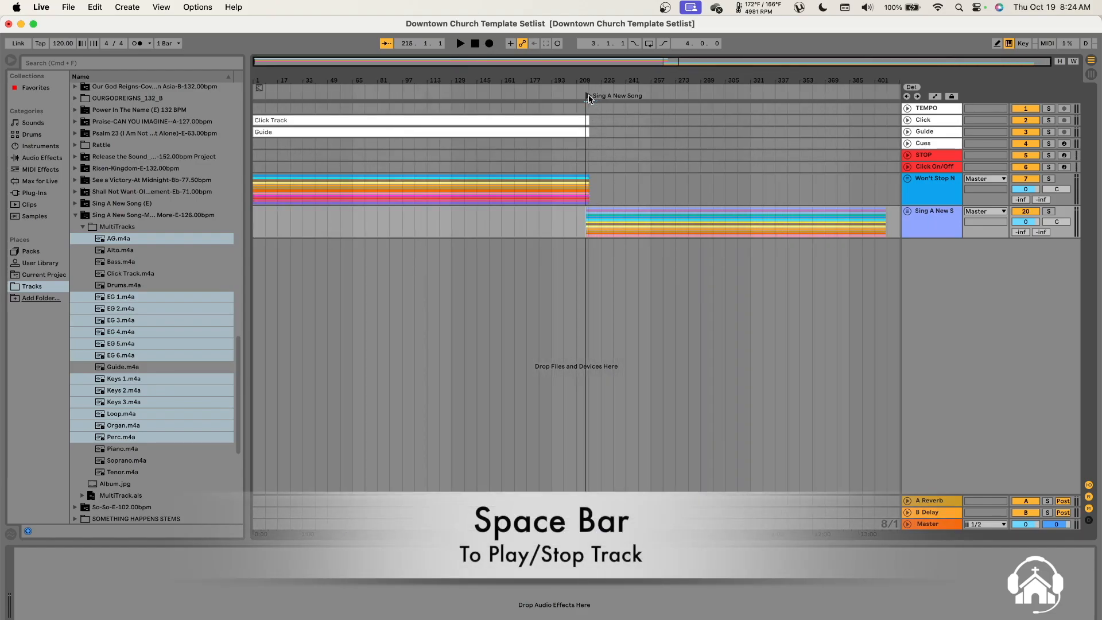
Step: Play the set from the Sing A New Song locator to hear the second song's start, and stop playback
key("plus")
key("plus")
key("plus")
key("plus")
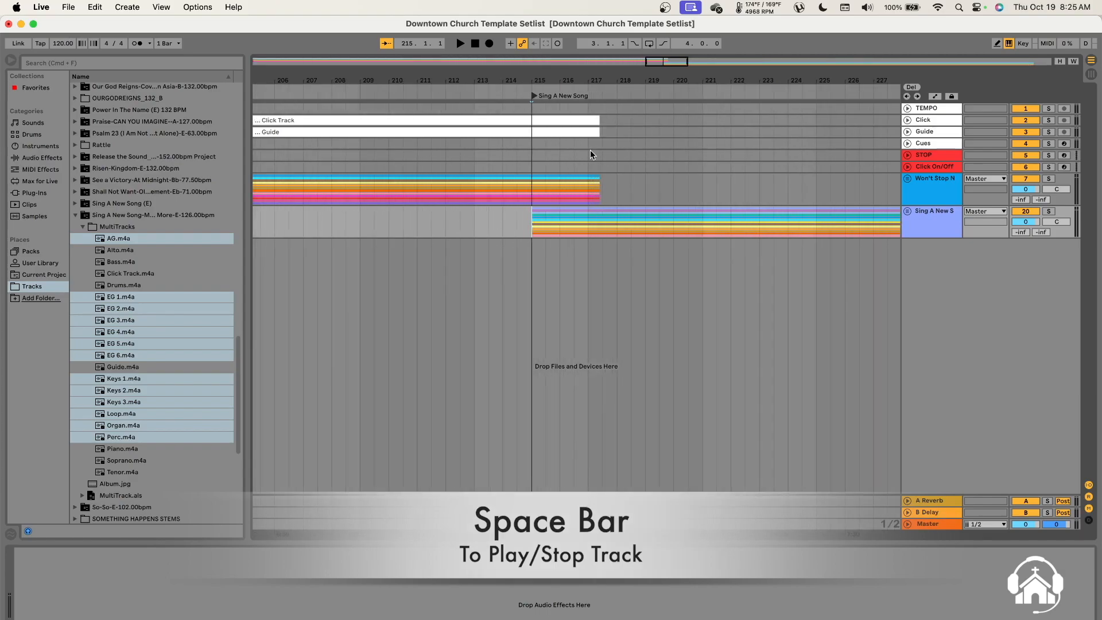
key("space")
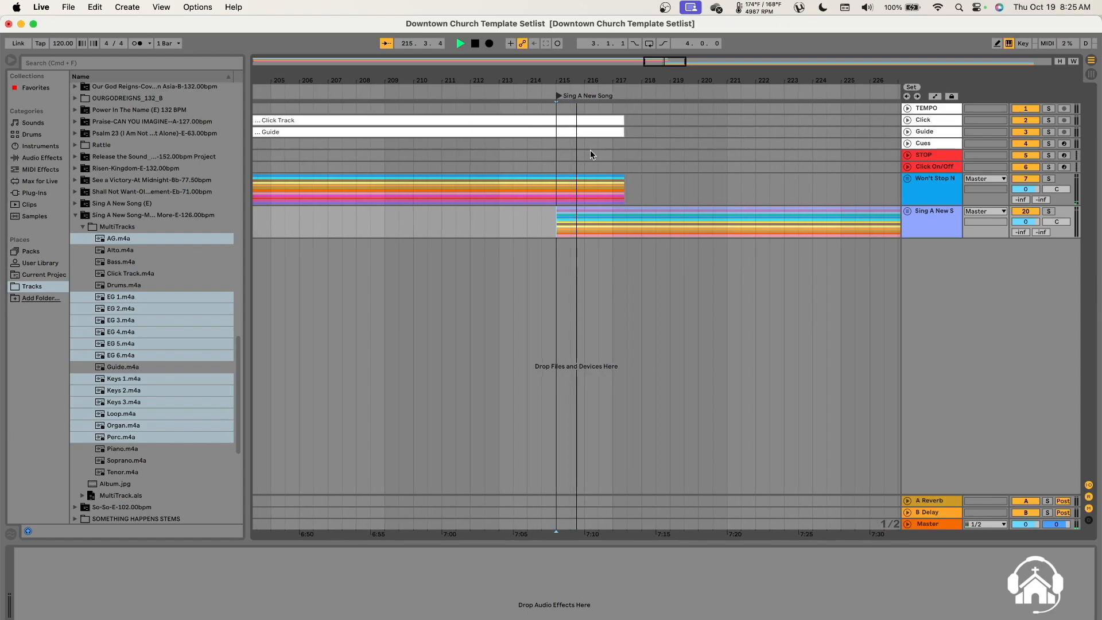
key("space")
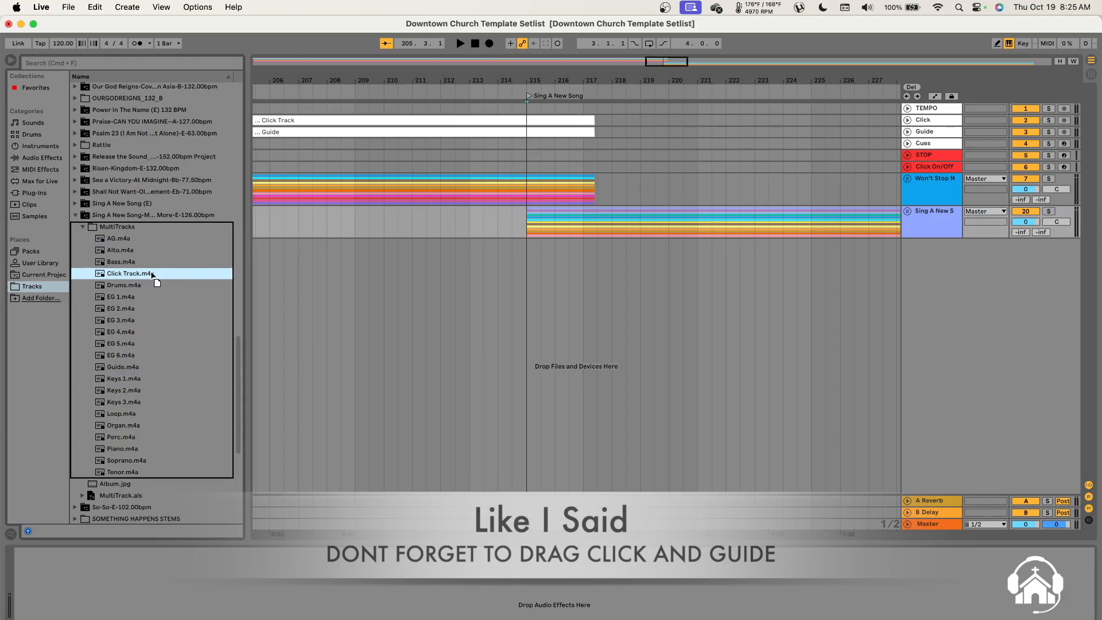
Step: Place the Sing A New Song Click Track.m4a and Guide.m4a on the Click and Guide tracks at the bar 215 locator
left_click_drag(151, 279, 528, 121)
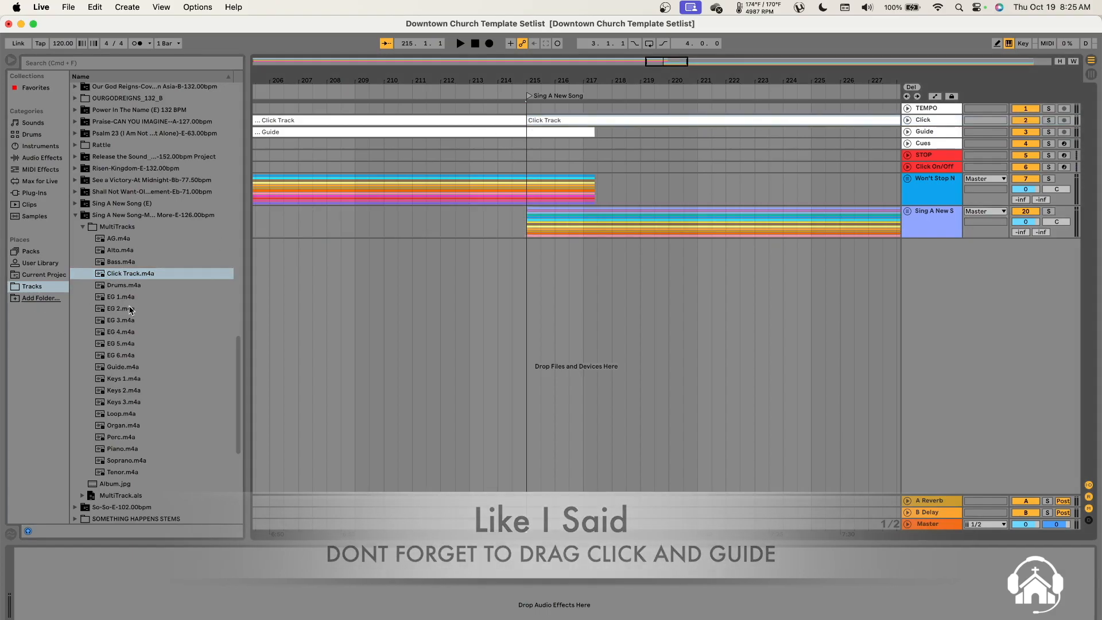
mouse_move(116, 366)
left_mouse_down()
mouse_move(265, 278)
mouse_move(458, 139)
mouse_move(578, 140)
mouse_move(531, 132)
left_mouse_up()
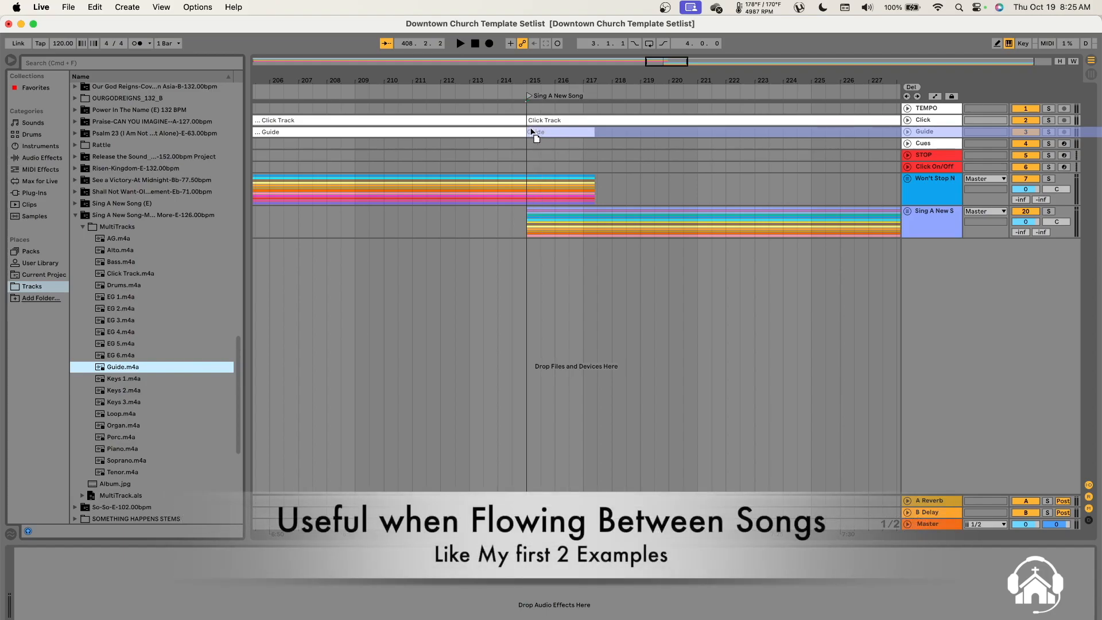
left_click_drag(531, 131, 531, 130)
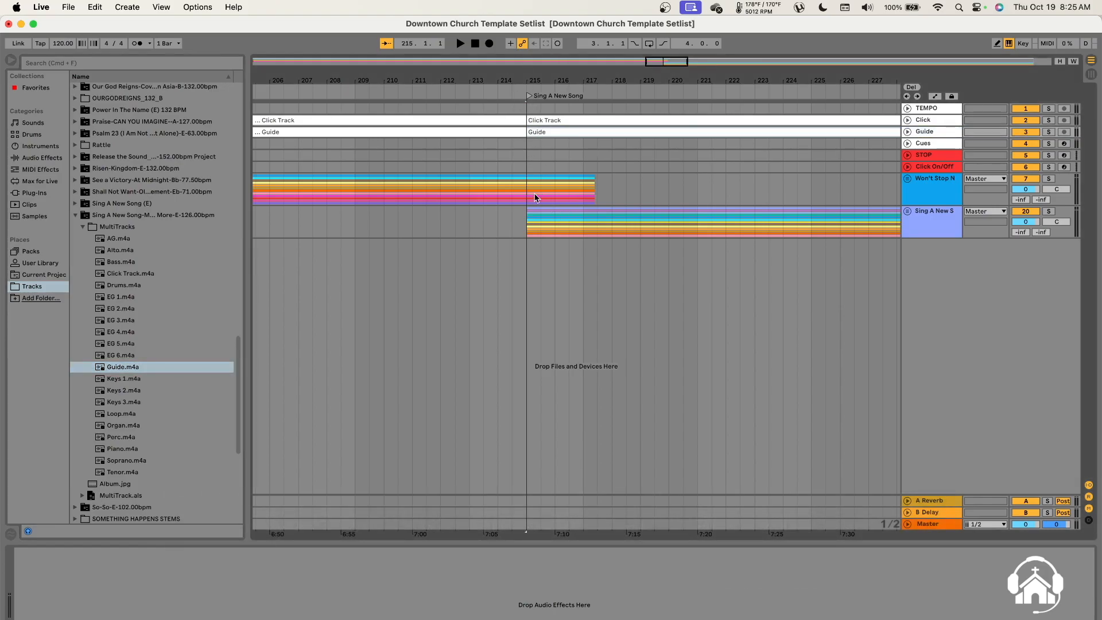
Step: Play the second song from bar 215 with its click and guide, stop playback and view the full arrangement
key("space")
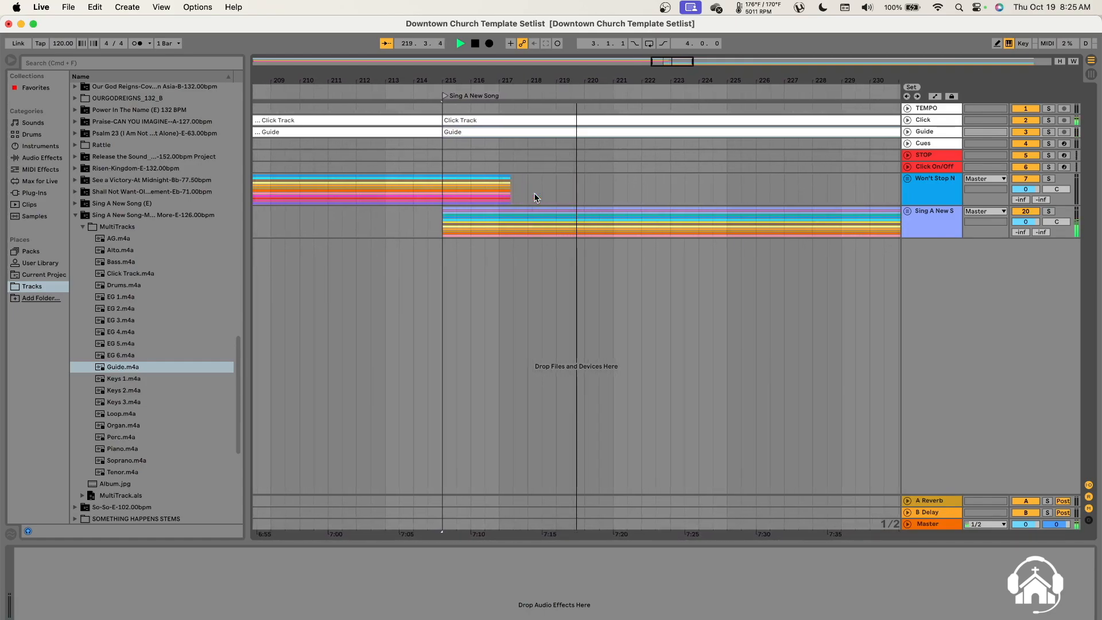
key("space")
scroll(646, 238, "down", 10)
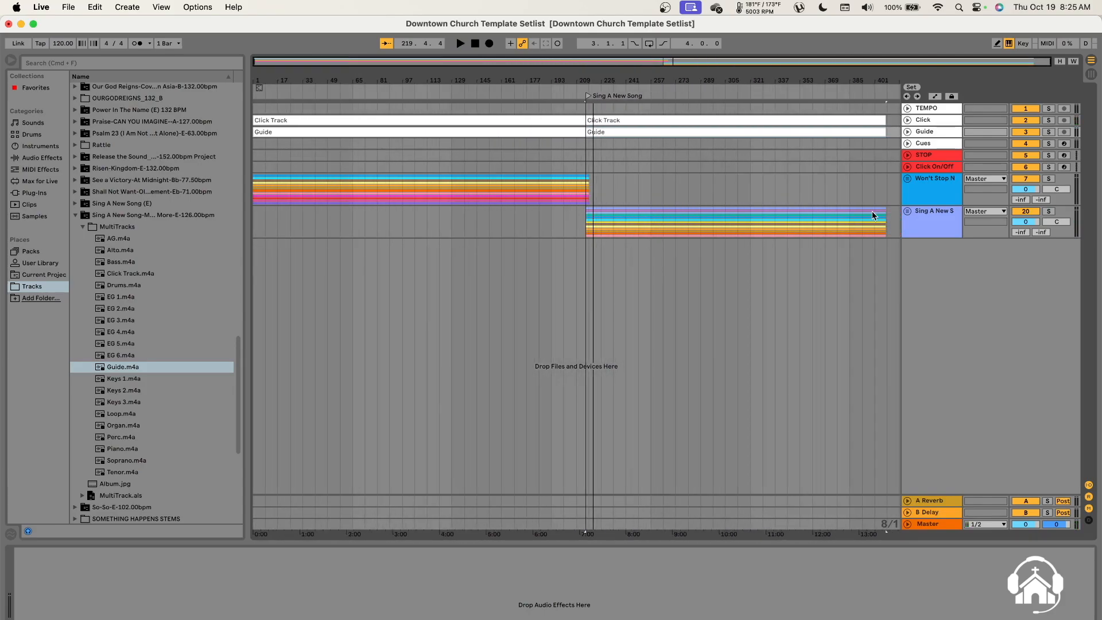
Step: Add a locator named Anything Can Happen at bar 412, past the end of the Sing A New Song clips
scroll(880, 202, "up", 10)
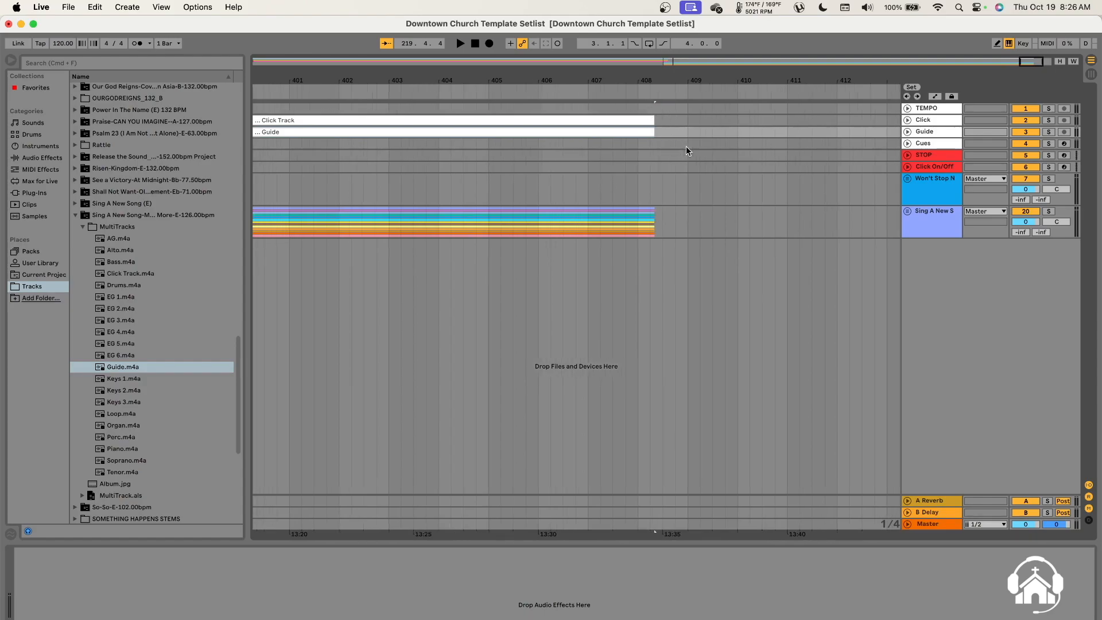
scroll(686, 146, "right", 5)
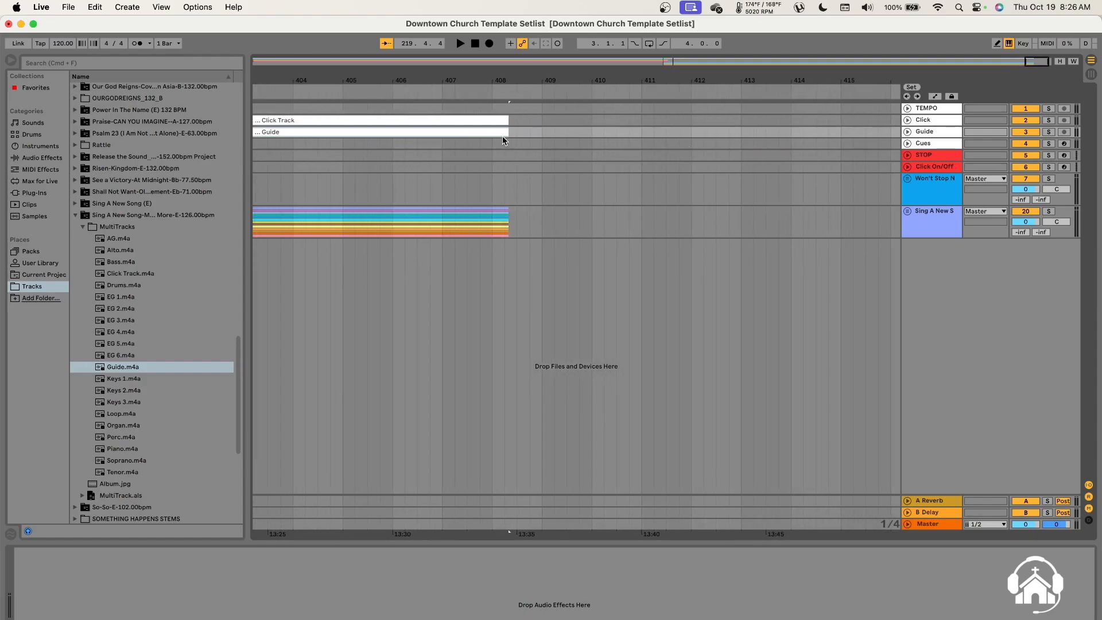
right_click(692, 93)
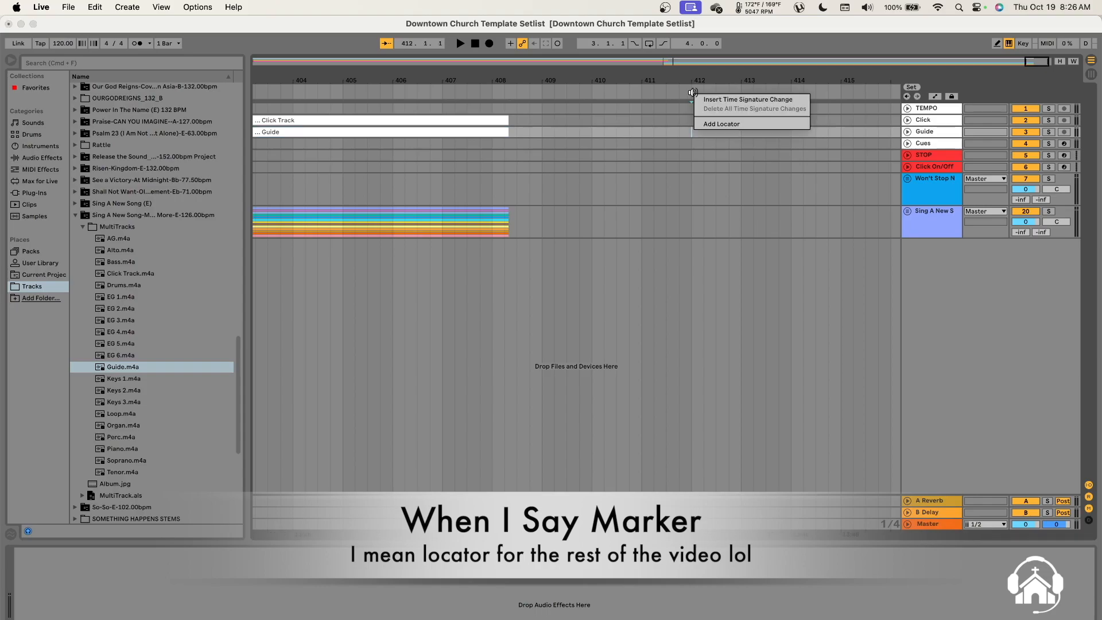
left_click(705, 125)
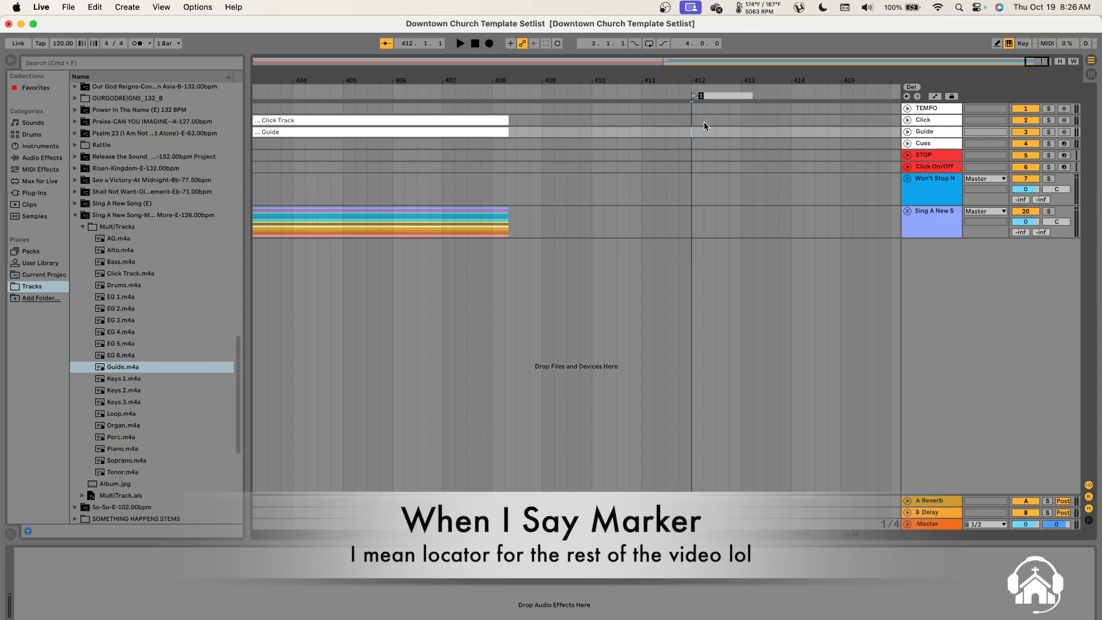
type("ANything")
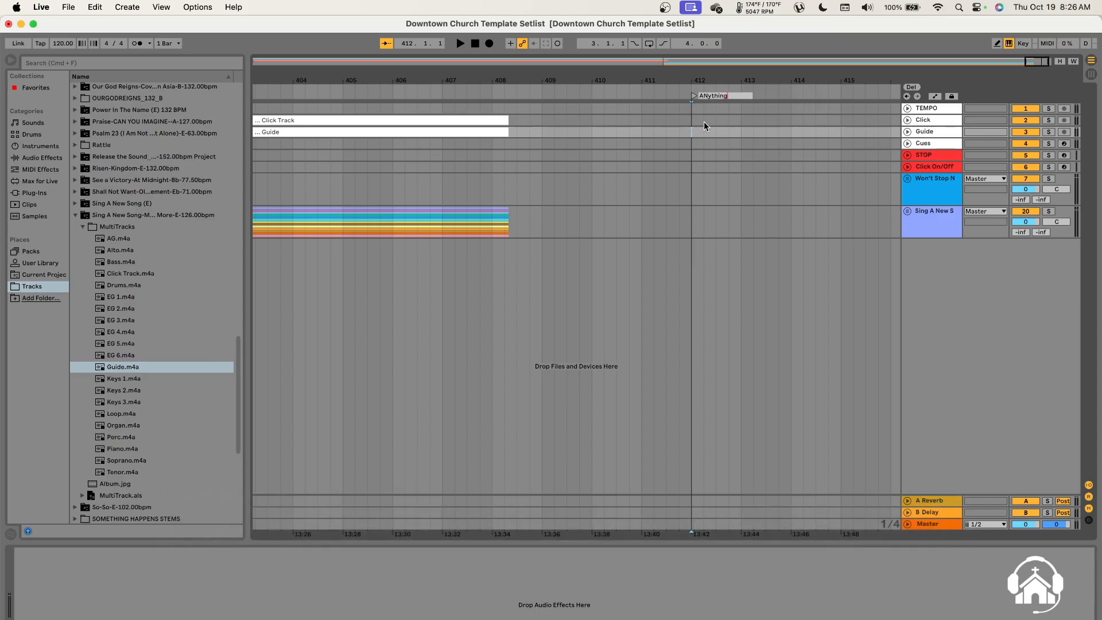
key("BackSpace")
key("BackSpace")
key("BackSpace")
key("BackSpace")
key("BackSpace")
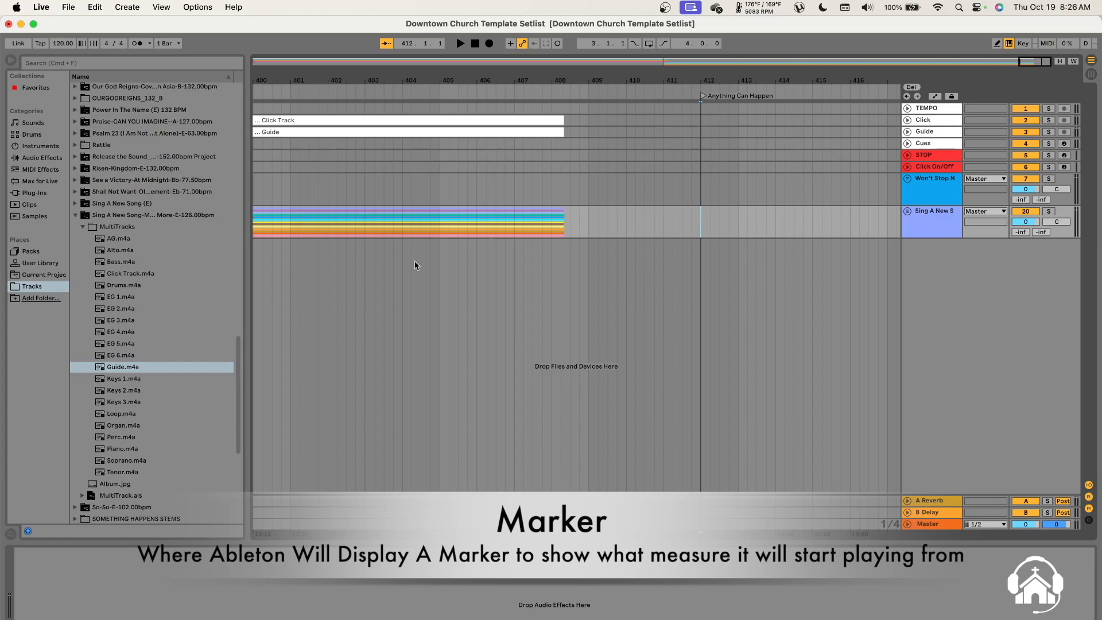
Step: Place the Anything Can Happen AG 1, EG 1-3, Keys 1, Organ, Perc, Strings, Synth Bass and Synth FX stems on new tracks at bar 412
scroll(134, 209, "up", 15)
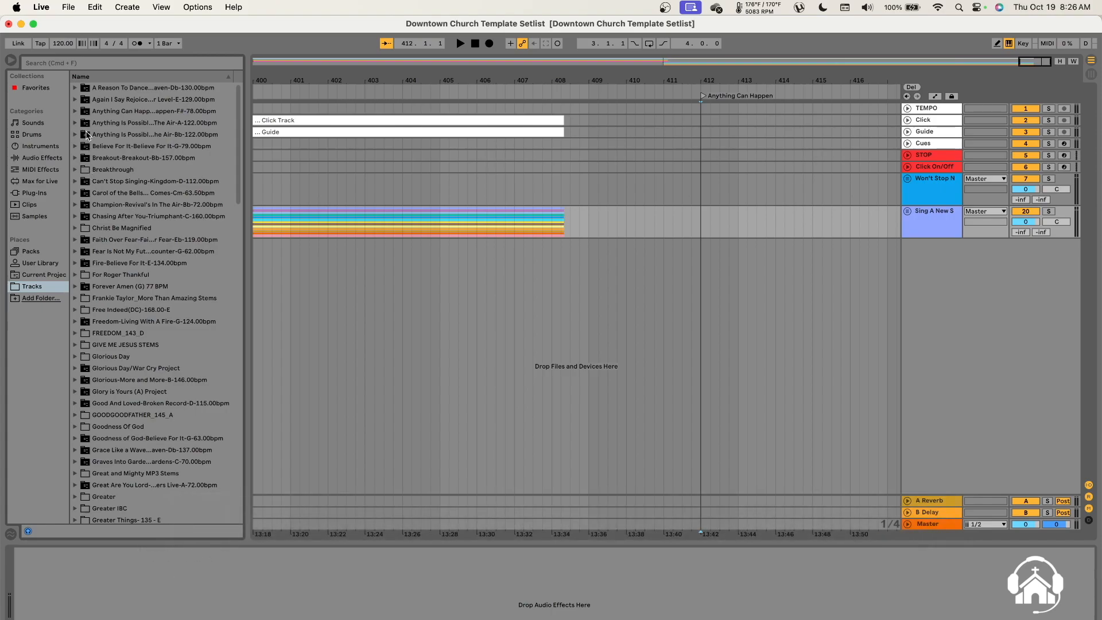
left_click(75, 111)
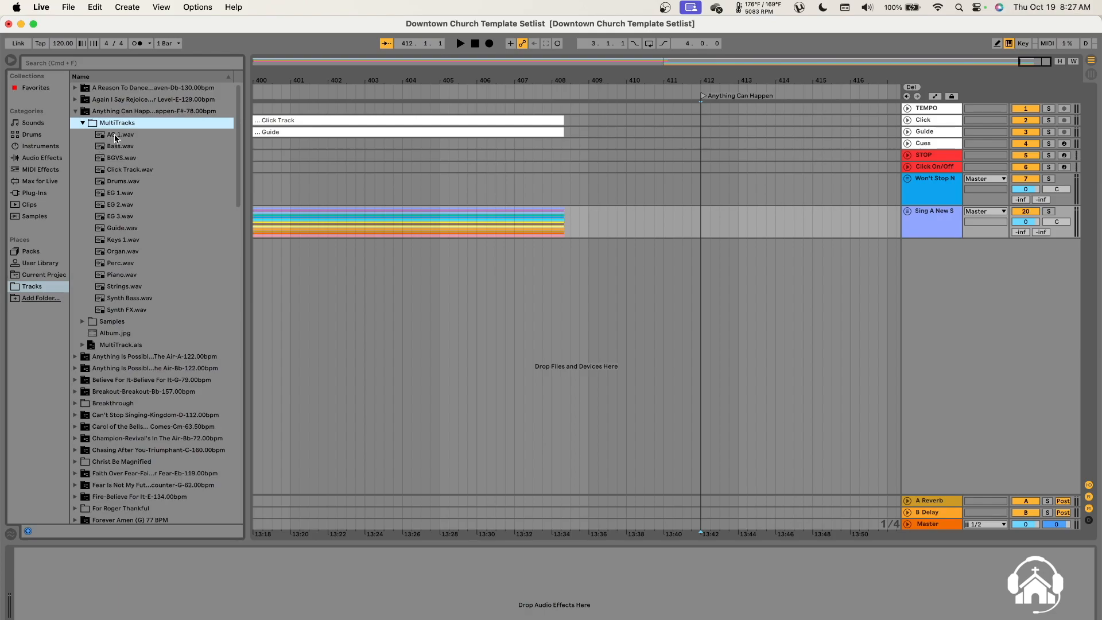
left_click(115, 135)
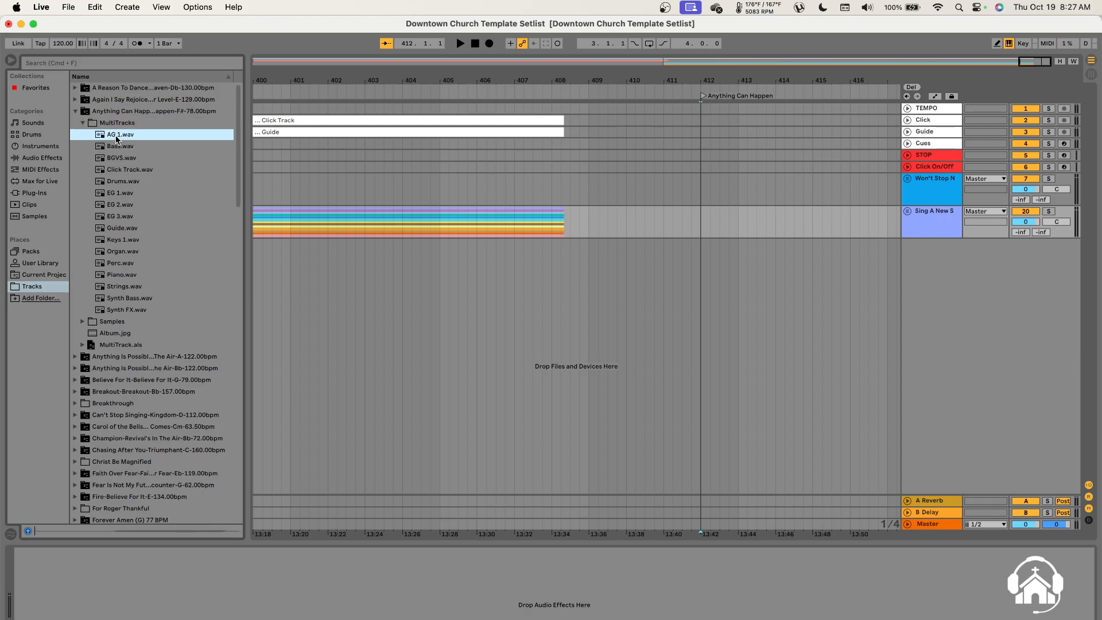
left_click(146, 310, "shift")
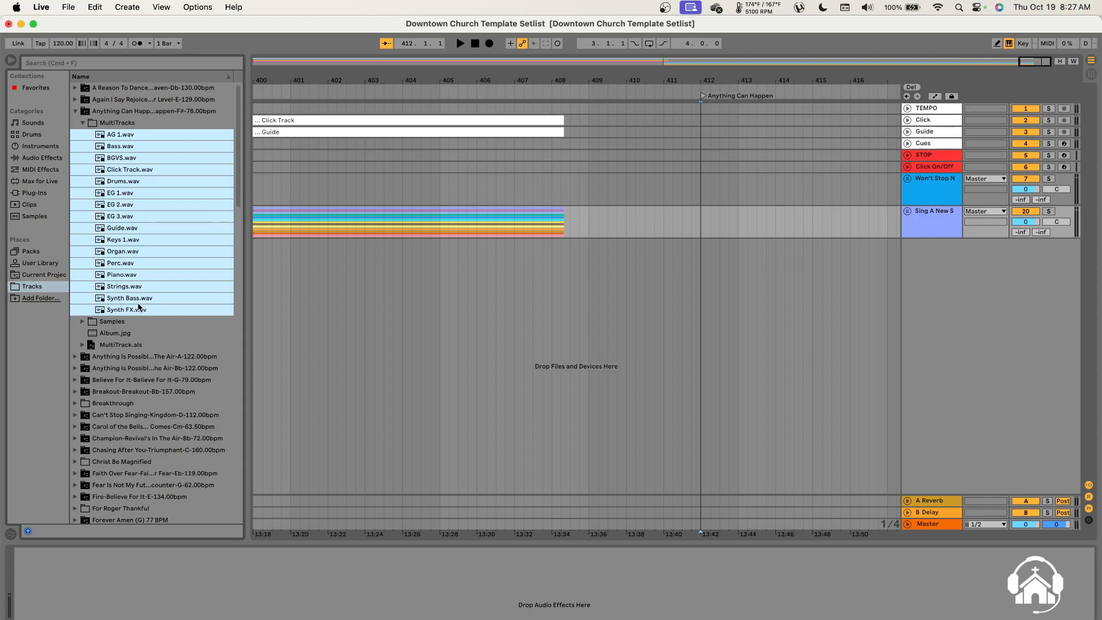
left_click(135, 273, "super")
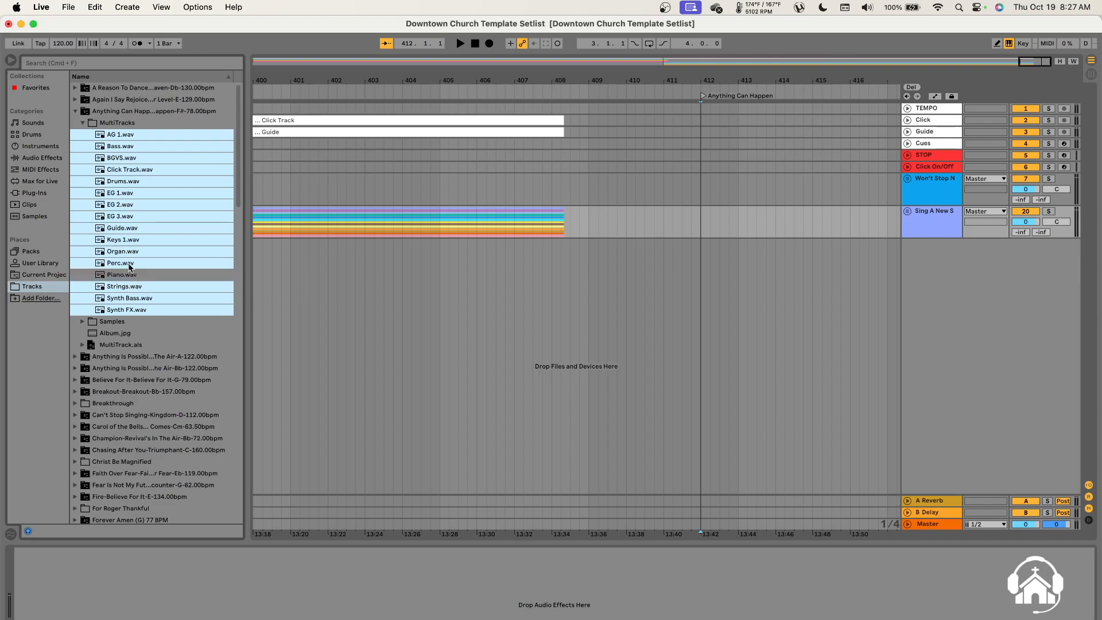
left_click(124, 229, "super")
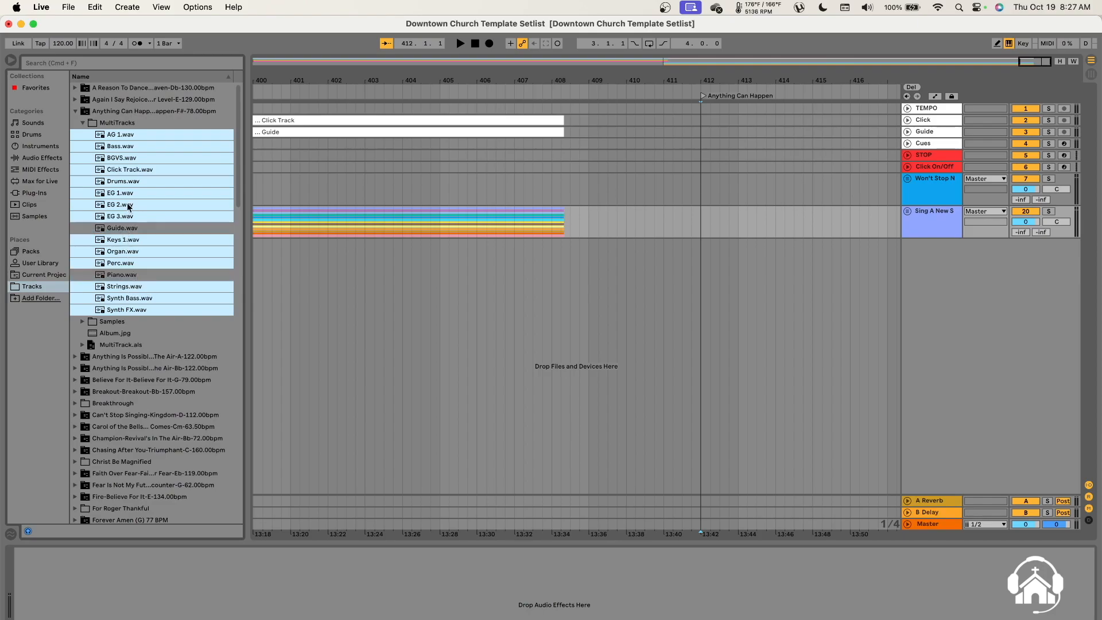
left_click(132, 171, "super")
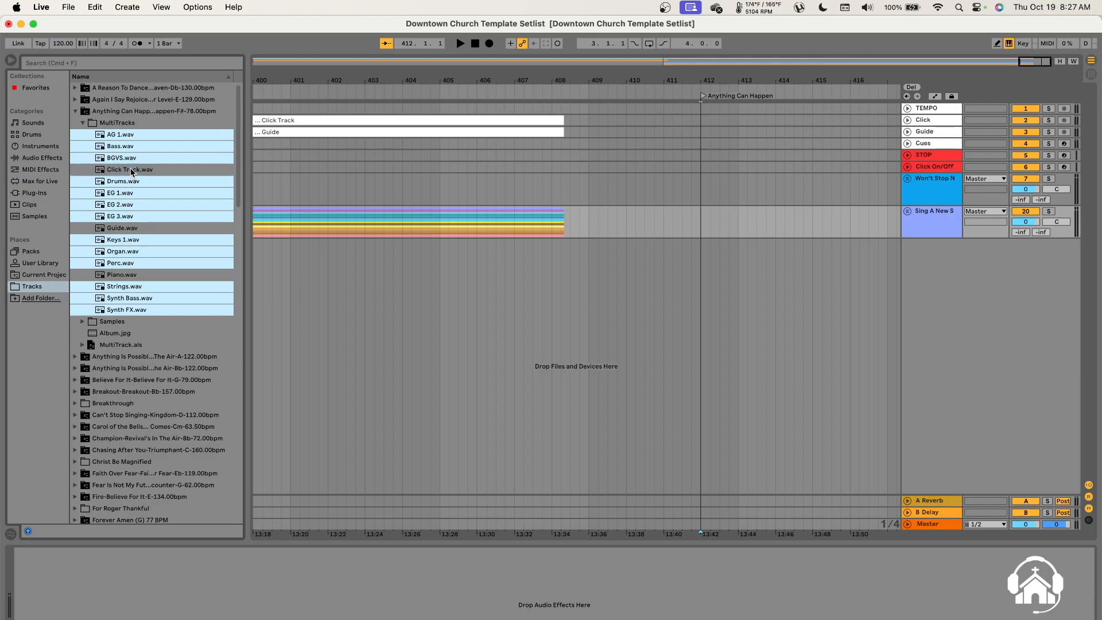
left_click(128, 184, "super")
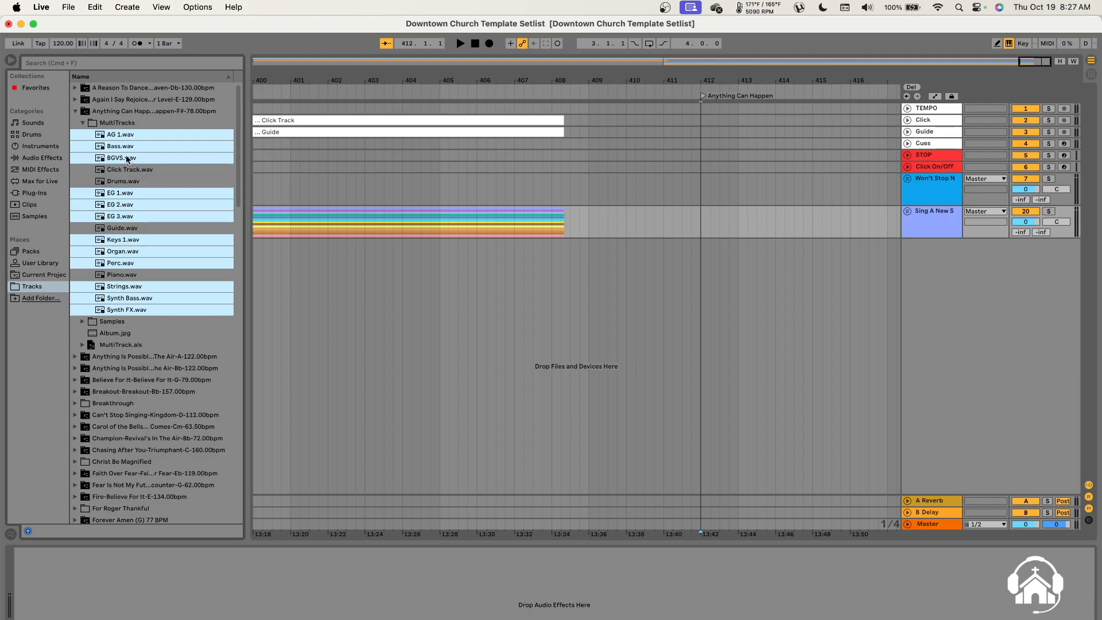
left_click(129, 159, "super")
left_click(125, 147, "super")
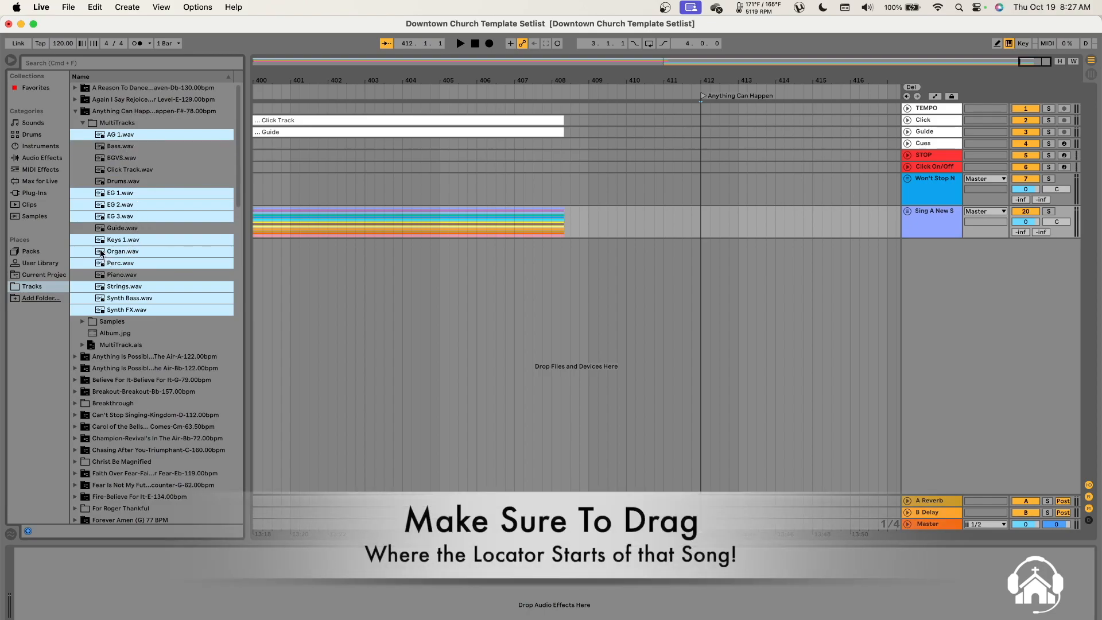
left_click_drag(101, 252, 696, 315)
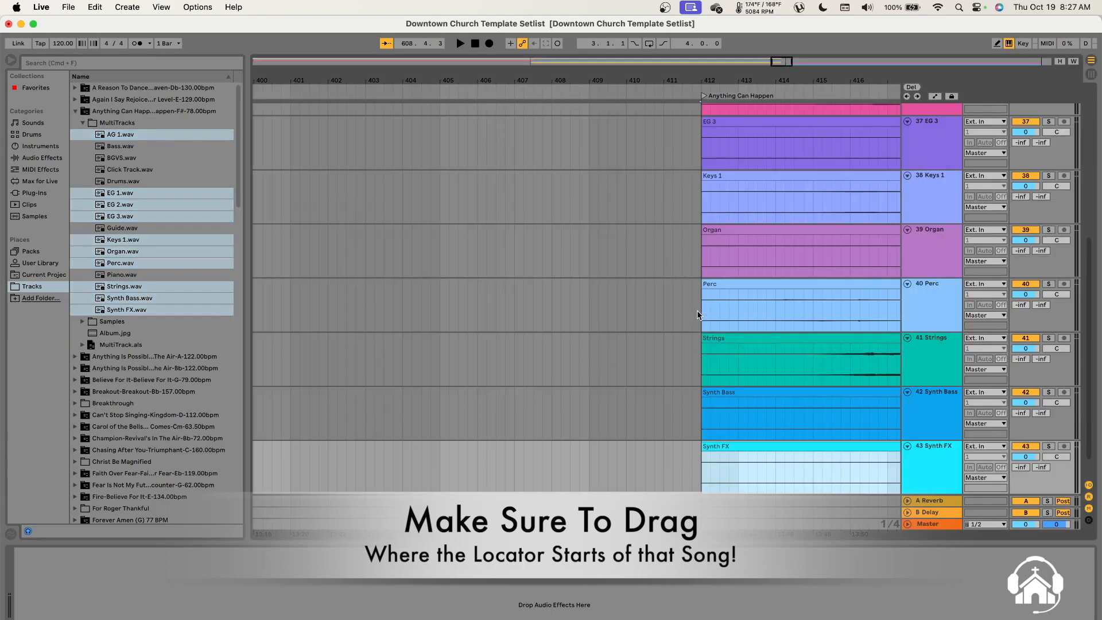
Step: Place the Anything Can Happen Click Track.wav and Guide.wav on the Click and Guide tracks at the song's locator
scroll(696, 314, "down", 10)
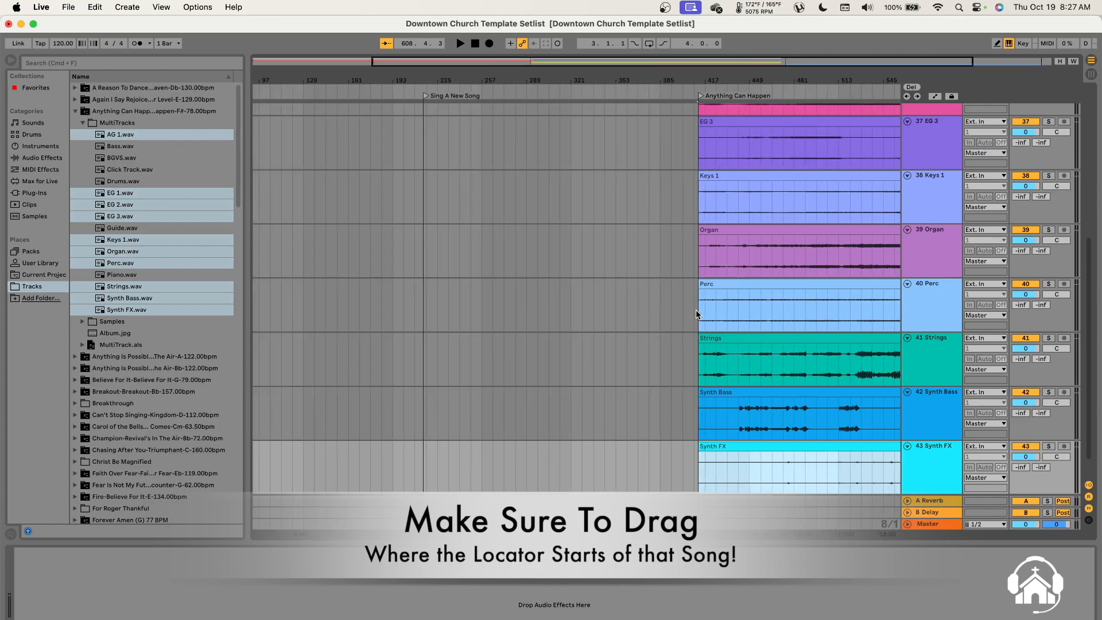
scroll(696, 314, "up", 10)
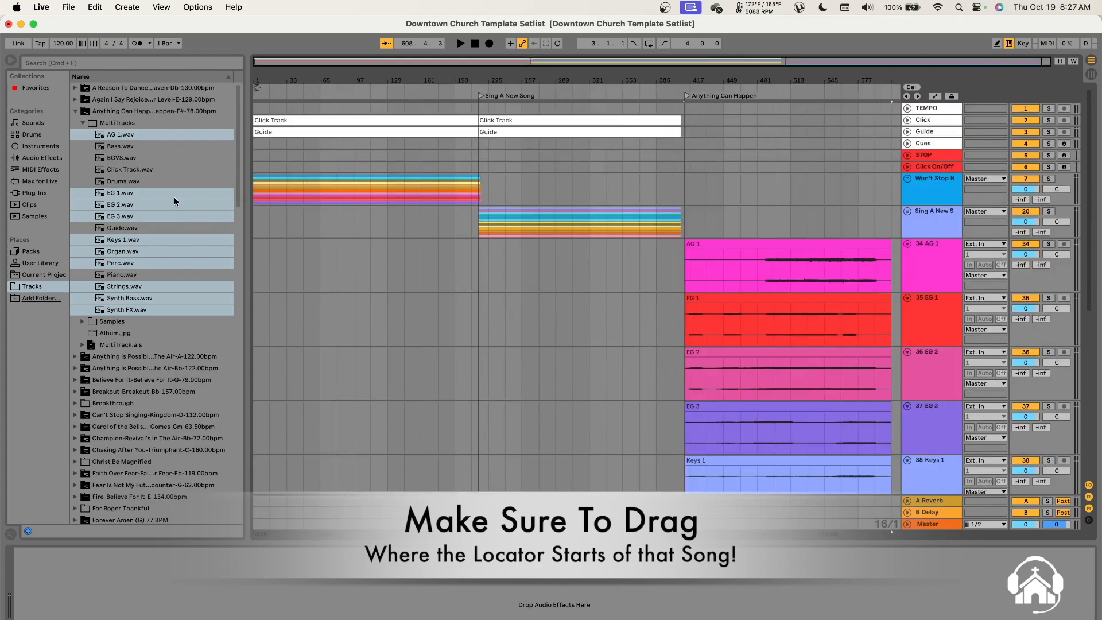
left_click_drag(115, 170, 688, 120)
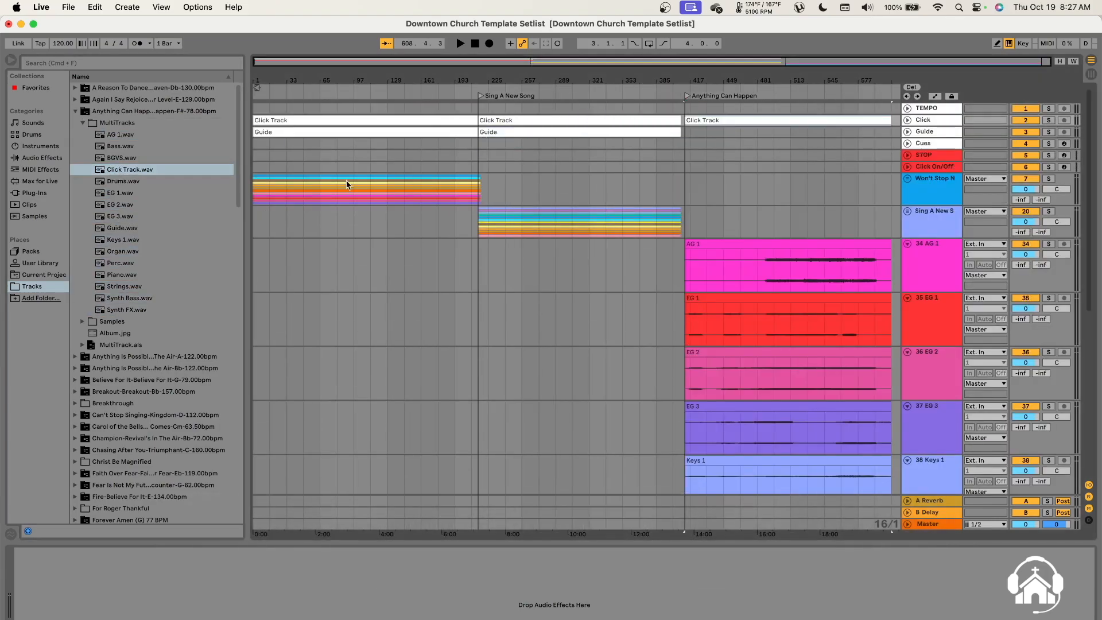
left_click_drag(111, 228, 691, 132)
scroll(694, 214, "down", 5)
scroll(774, 243, "up", 5)
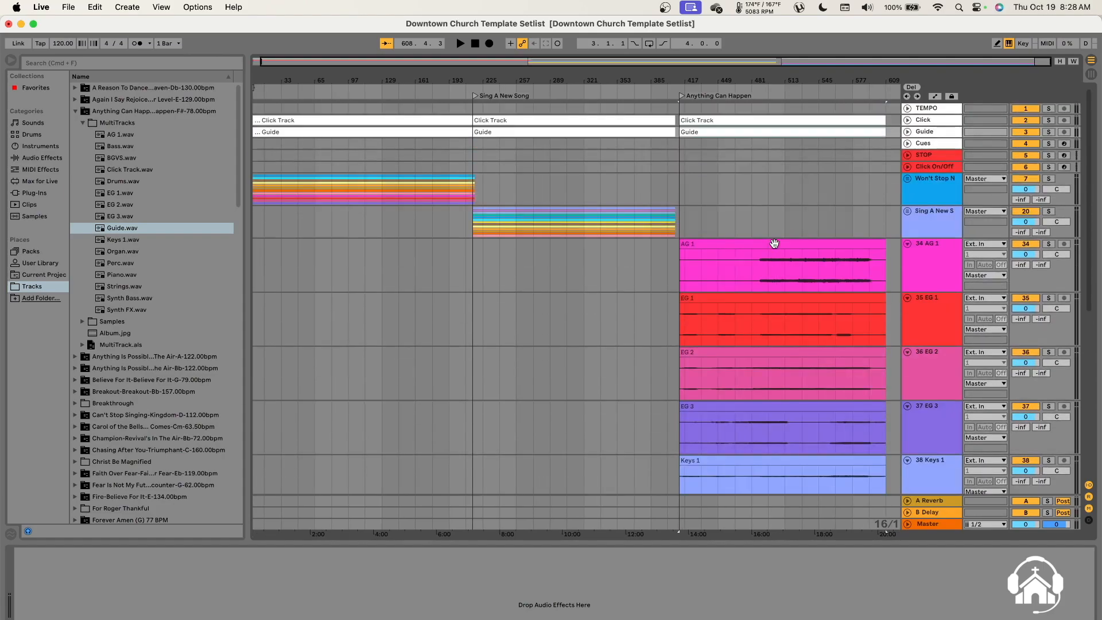
Step: Group the third song's stem tracks from AG 1 through Synth FX and collapse the group
scroll(849, 252, "down", 1)
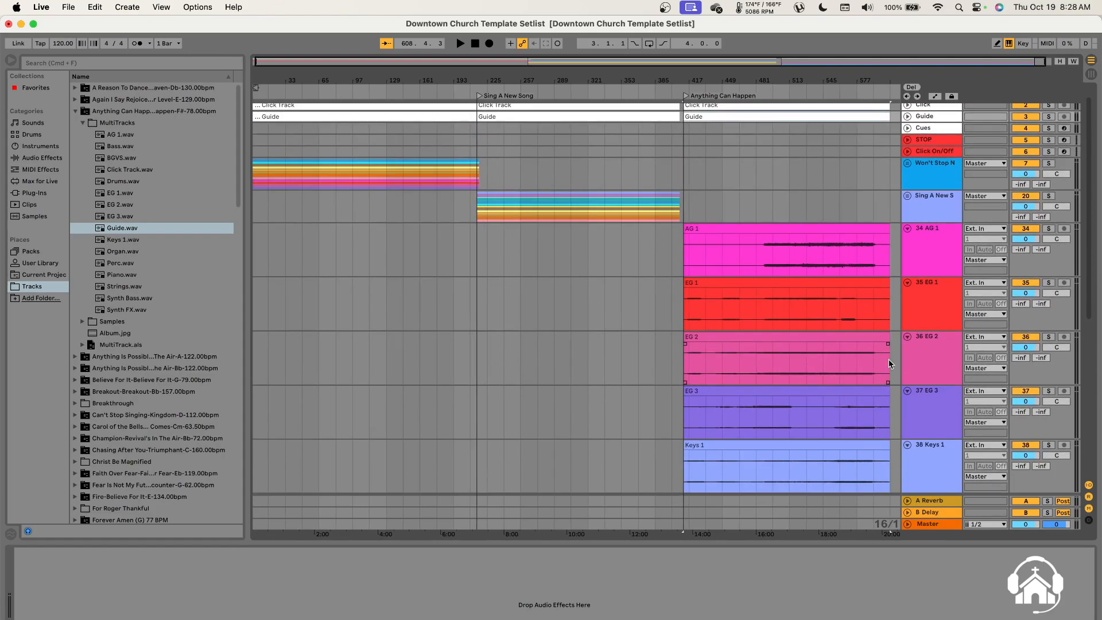
left_click(915, 261)
scroll(924, 304, "down", 5)
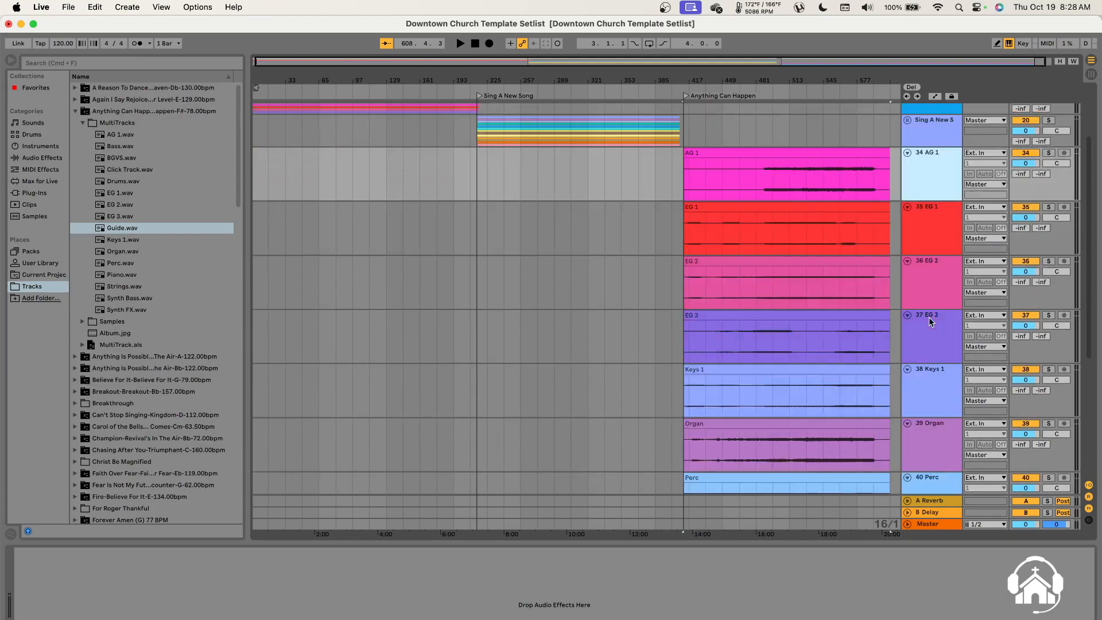
scroll(929, 316, "down", 10)
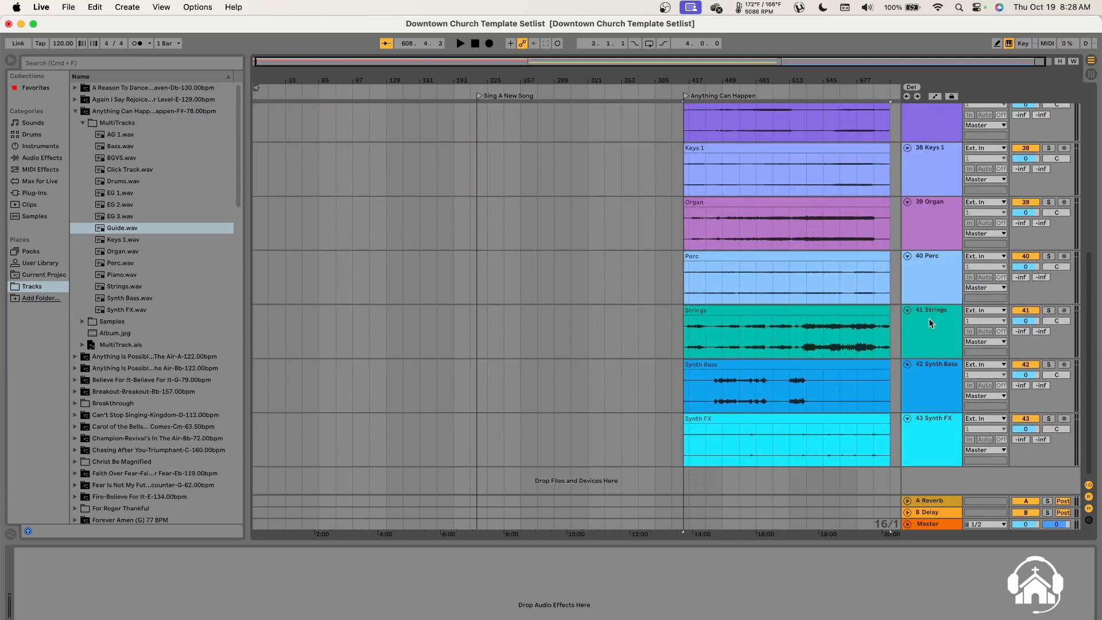
left_click(930, 446, "shift")
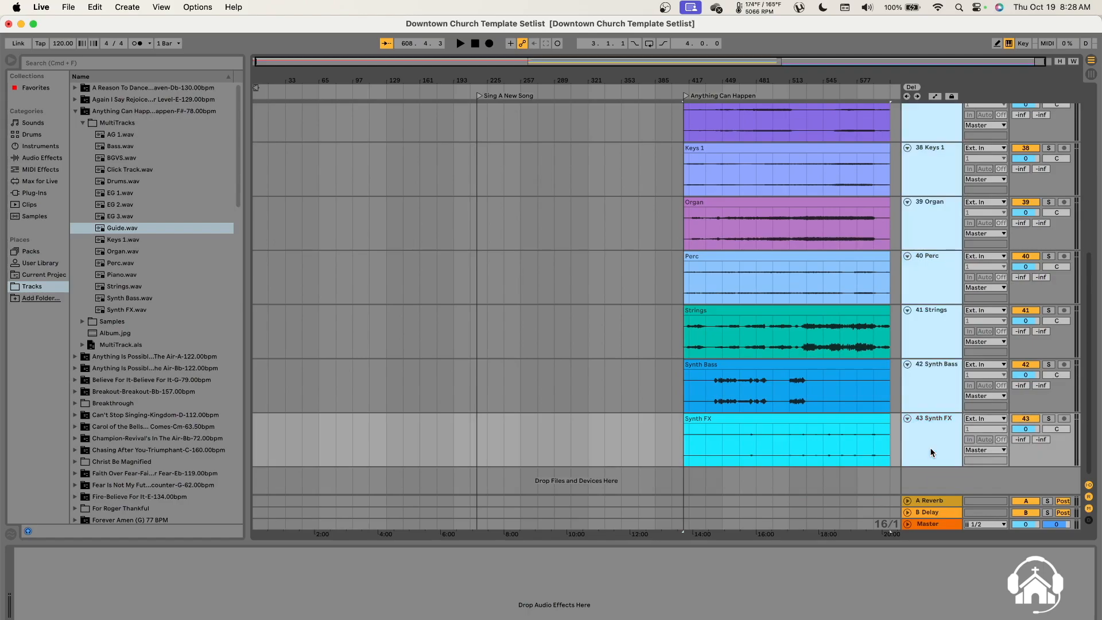
scroll(933, 281, "up", 12)
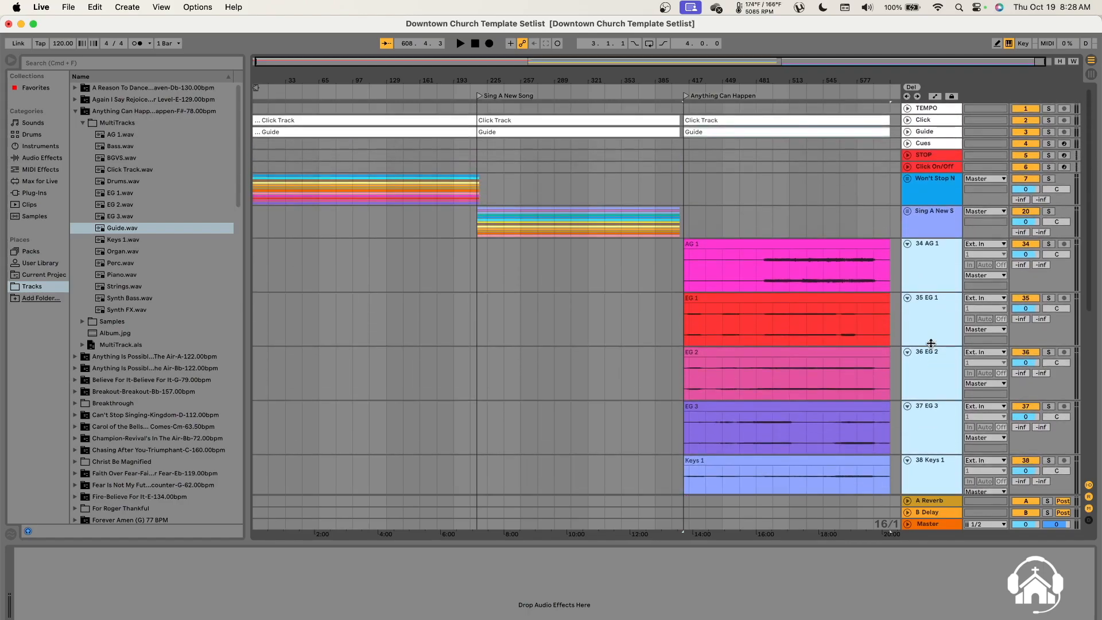
key("super+g")
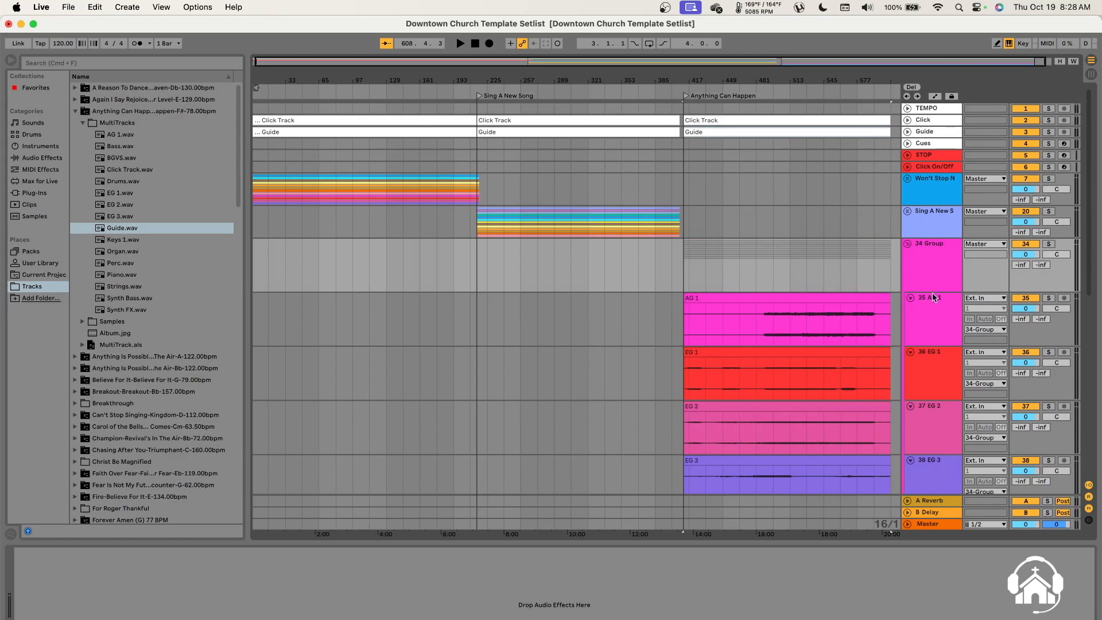
left_click(908, 244)
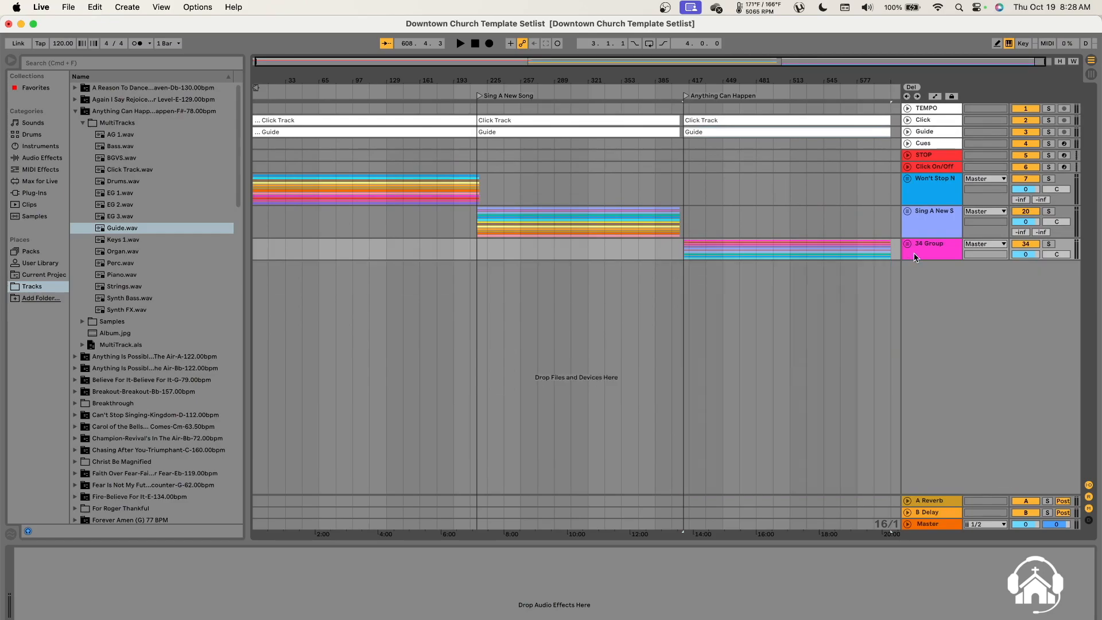
Step: Rename the new stem group Anything Can Happen
left_click(916, 253)
key("super+r")
type("Anything Can Happen")
key("Return")
Step: Play the set from the Anything Can Happen locator to hear the third song's start, and stop playback
scroll(804, 270, "down", 2)
scroll(803, 270, "up", 4)
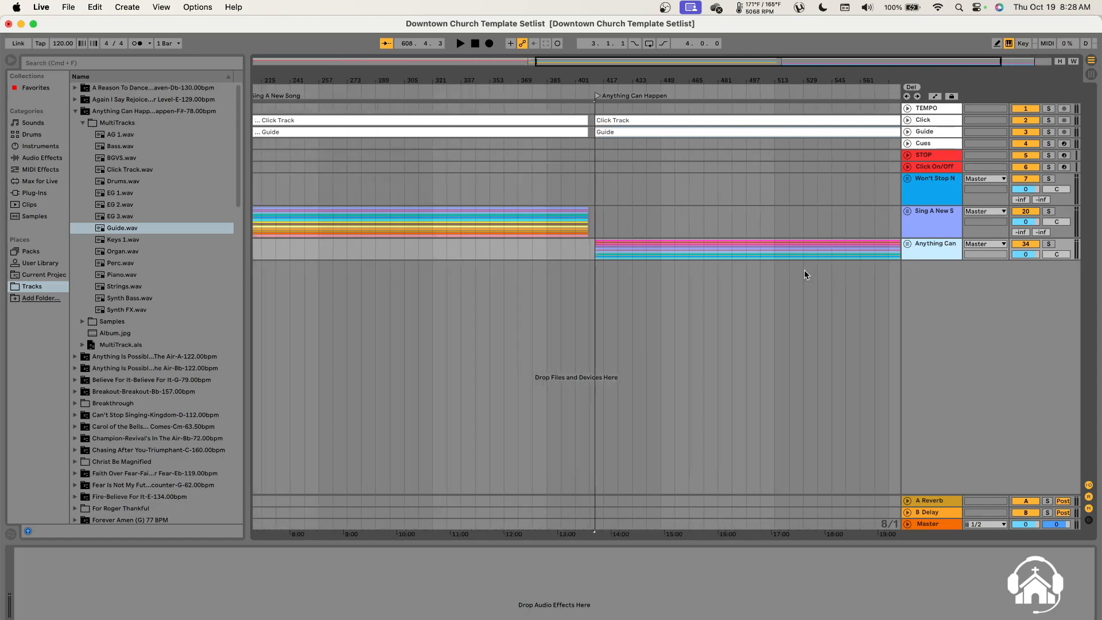
scroll(498, 194, "up", 5)
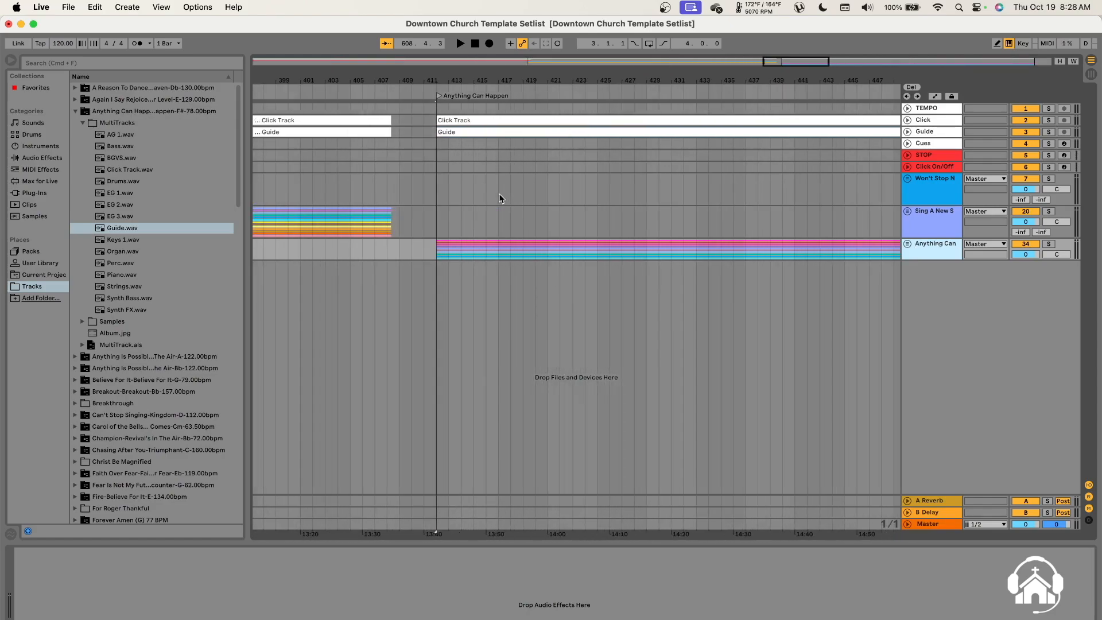
left_click(437, 95)
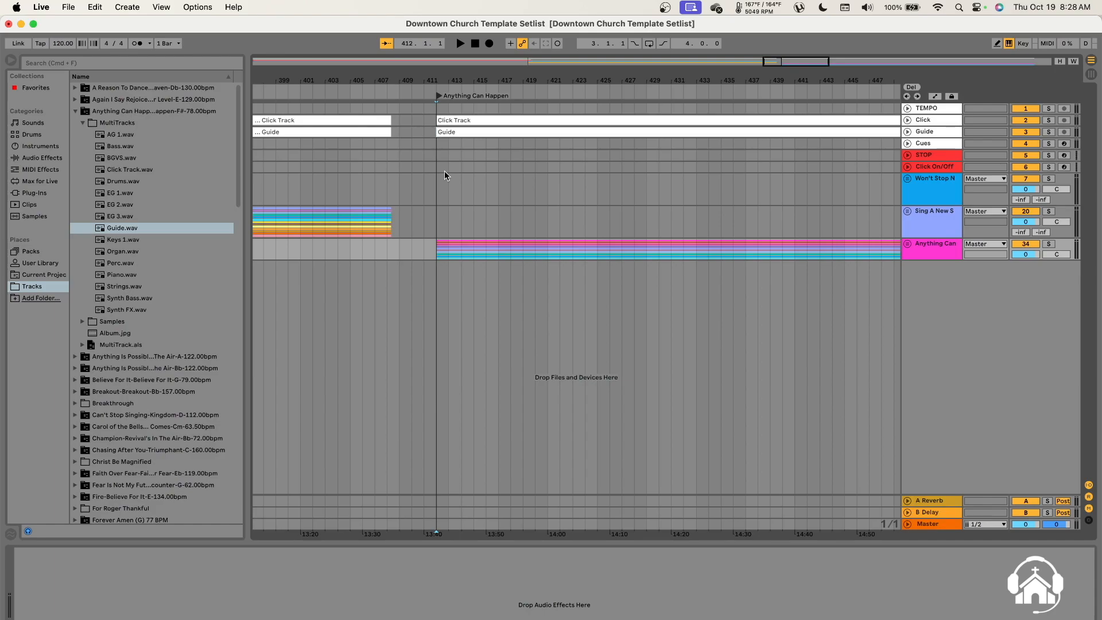
key("space")
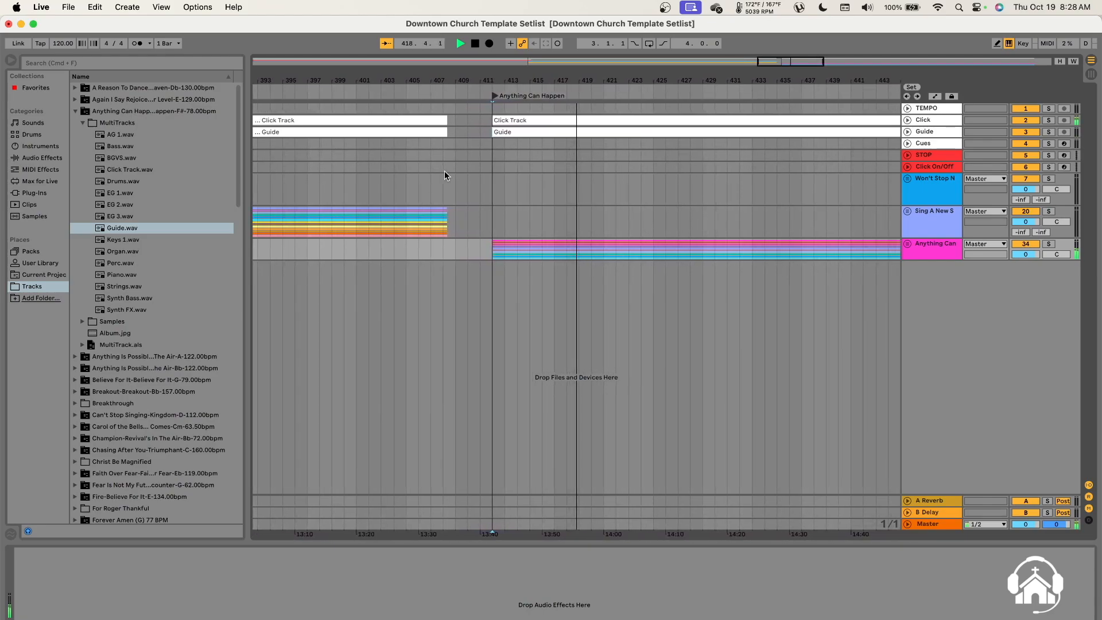
key("space")
Step: Add a locator at the very start of the set, at bar 1, and name it Won't Stop Now
scroll(512, 270, "down", 5)
scroll(512, 275, "down", 3)
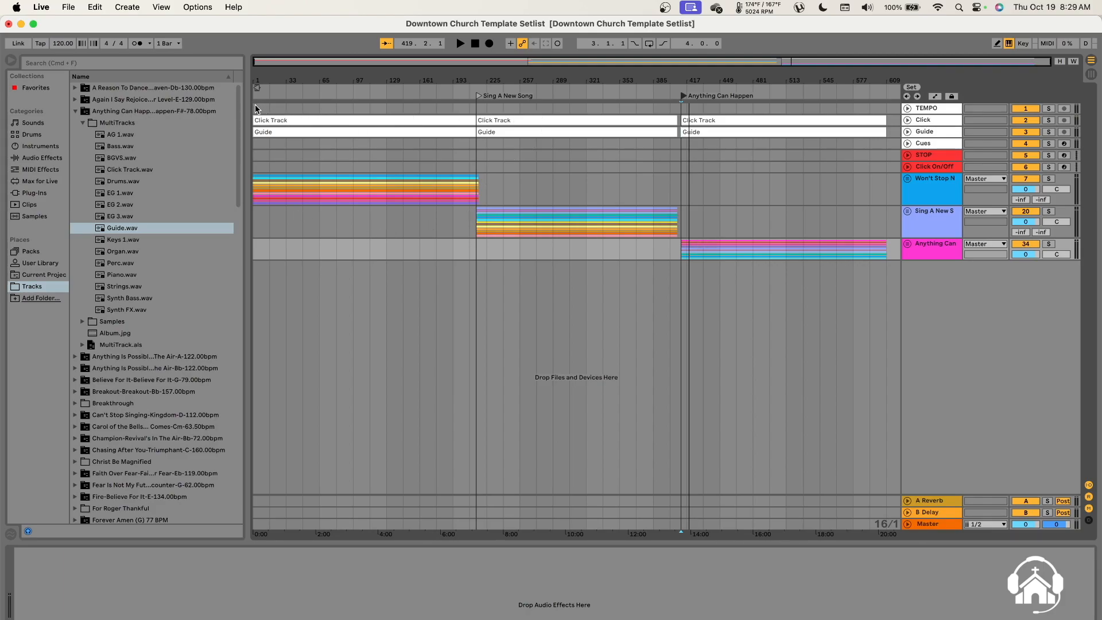
scroll(267, 121, "up", 15)
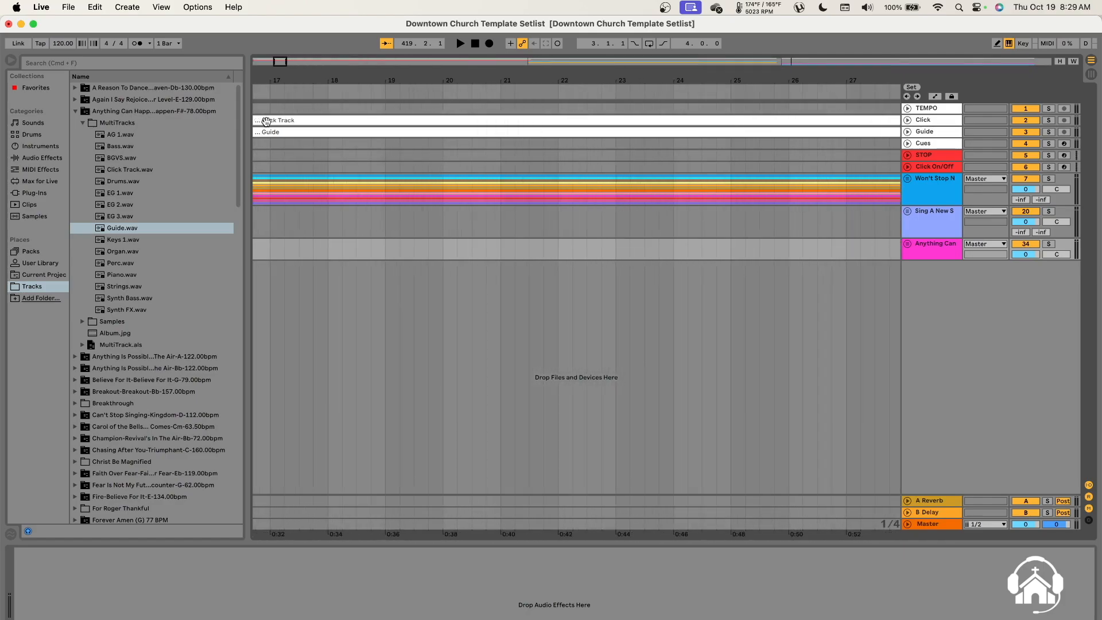
scroll(266, 122, "left", 10)
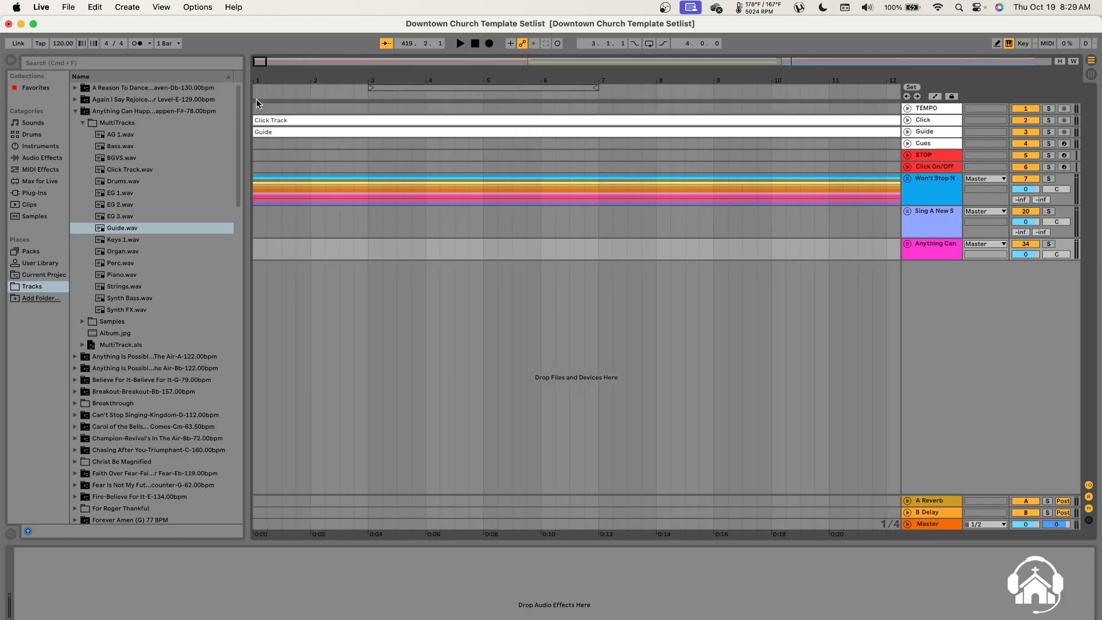
left_click(255, 94)
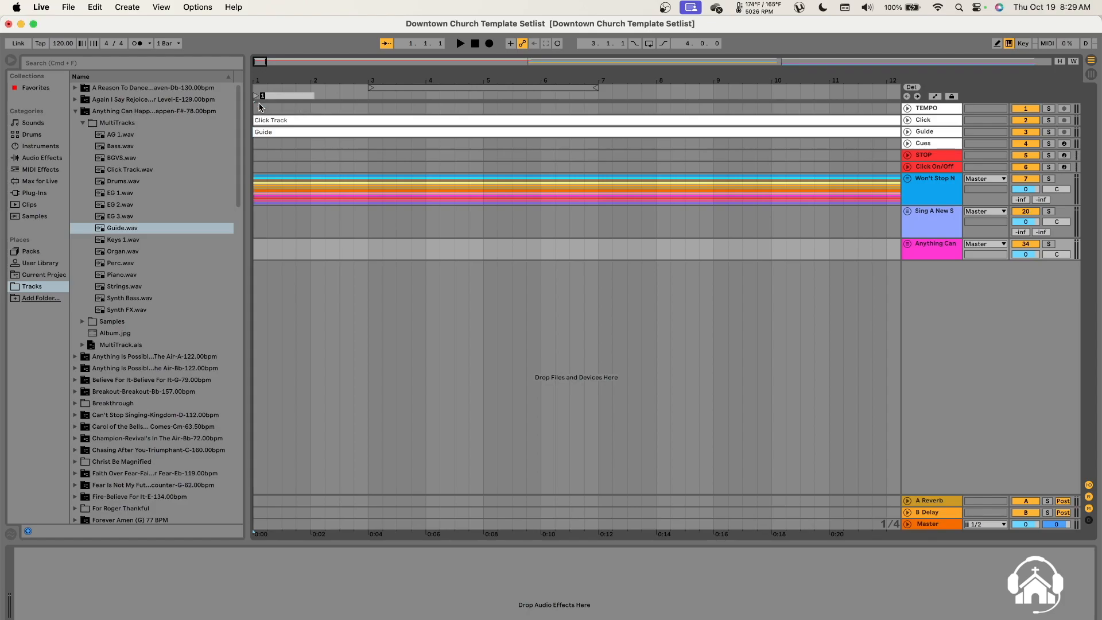
type("Wo")
left_click(326, 283)
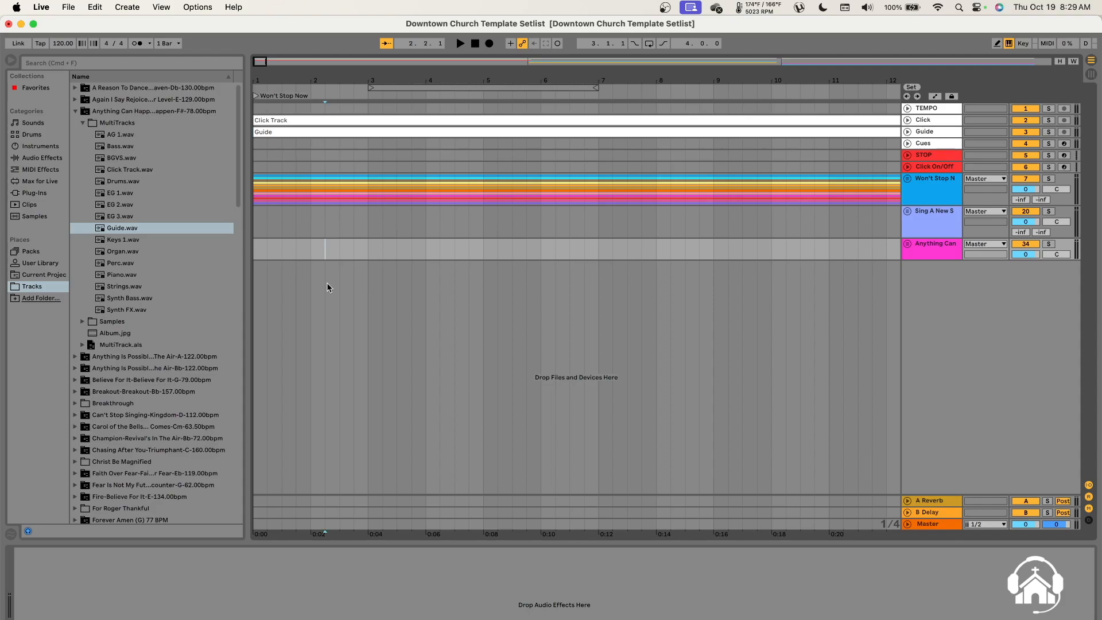
Step: Examine the whole arrangement and the clip transitions at the Sing A New Song and Anything Can Happen locators
key("minus")
key("minus")
key("minus")
key("minus")
key("minus")
key("minus")
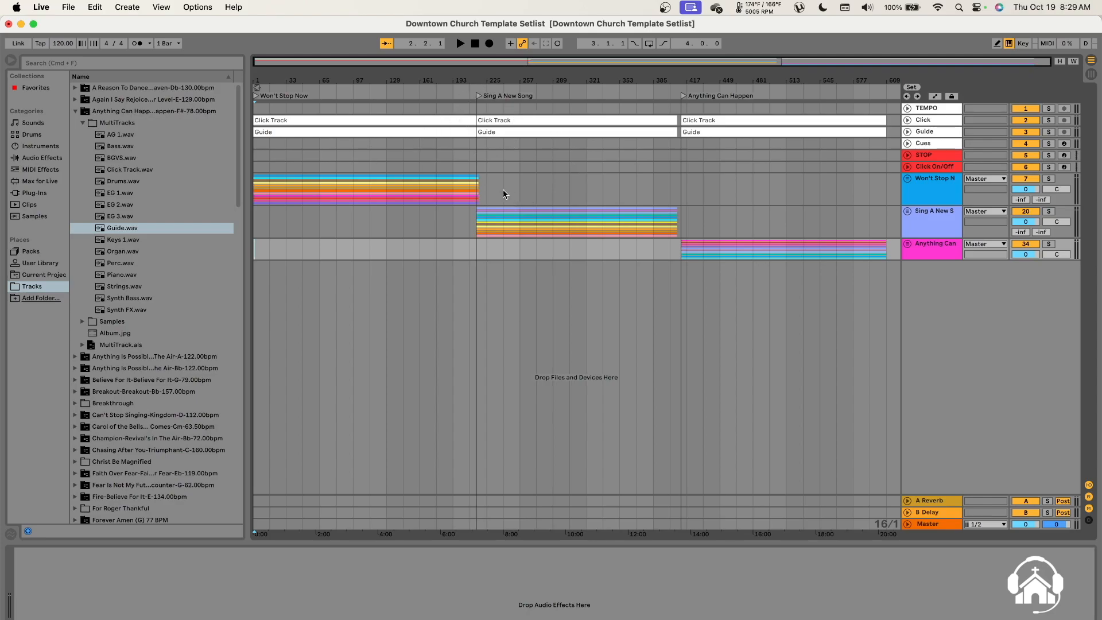
scroll(494, 115, "up", 10)
scroll(469, 152, "up", 5)
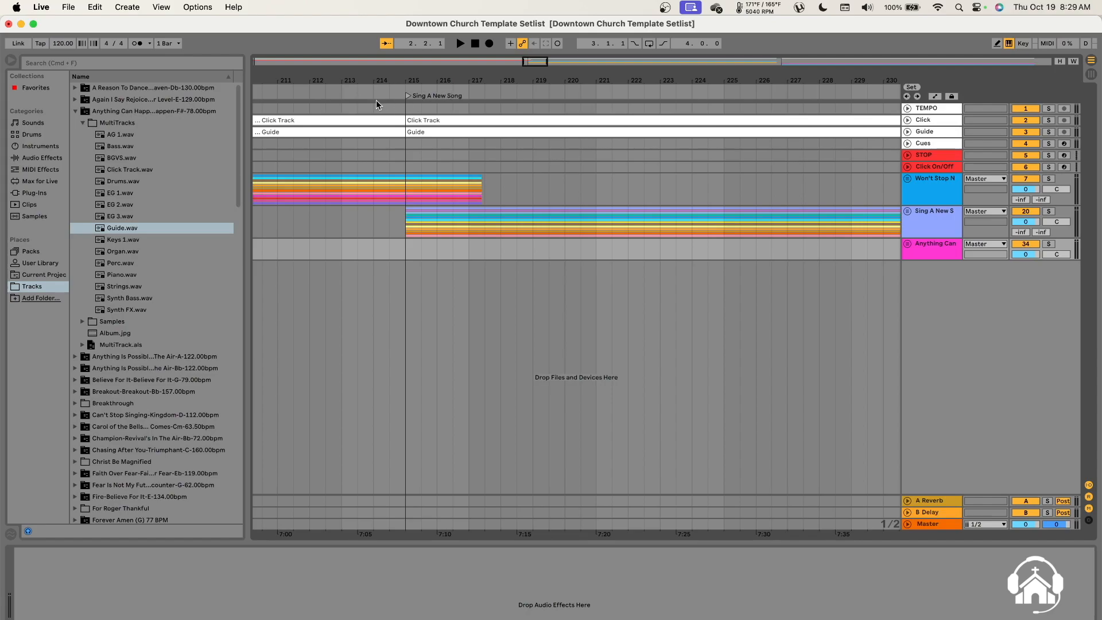
scroll(387, 103, "up", 5)
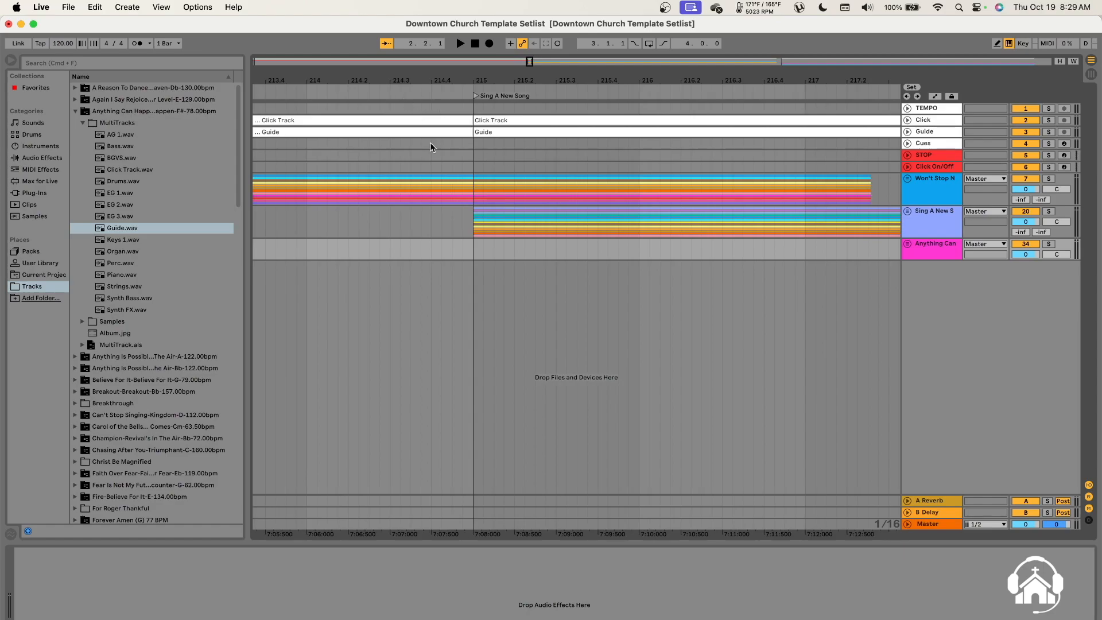
scroll(518, 186, "down", 5)
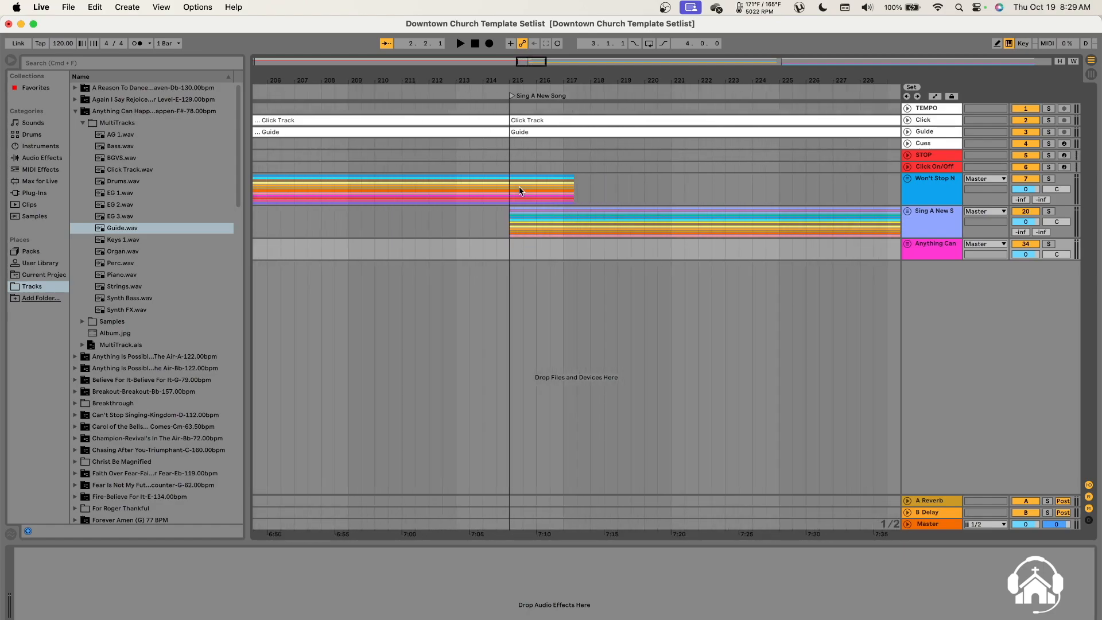
scroll(519, 185, "down", 8)
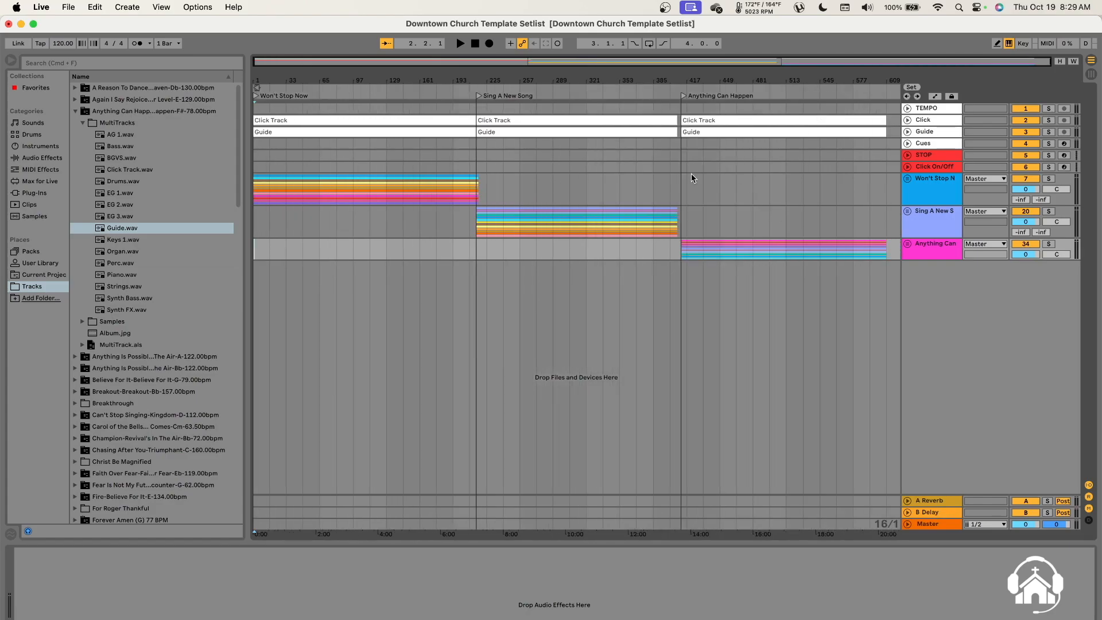
scroll(690, 173, "up", 8)
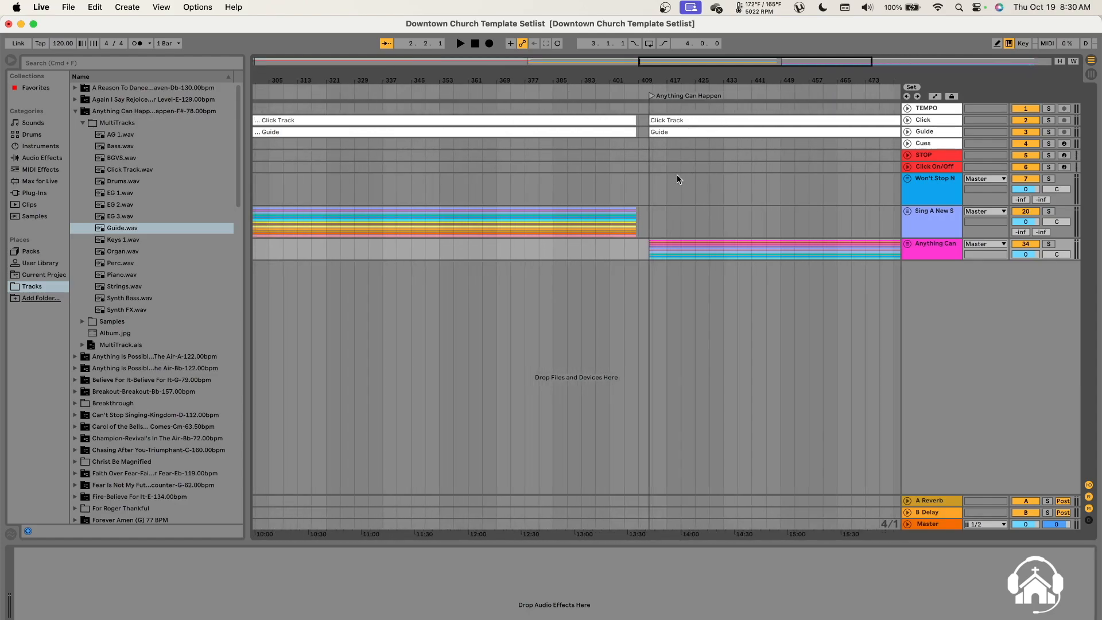
scroll(676, 174, "down", 6)
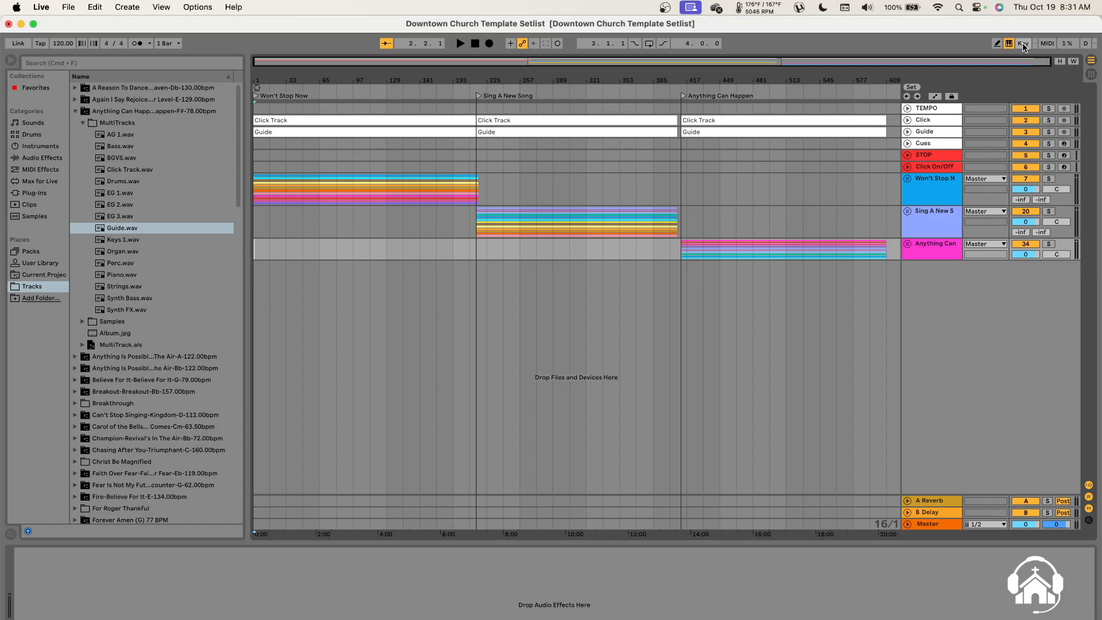
Step: Map computer keys 1, 2 and 3 to the Won't Stop Now, Sing A New Song and Anything Can Happen locators, and leave key mapping
left_click(1021, 43)
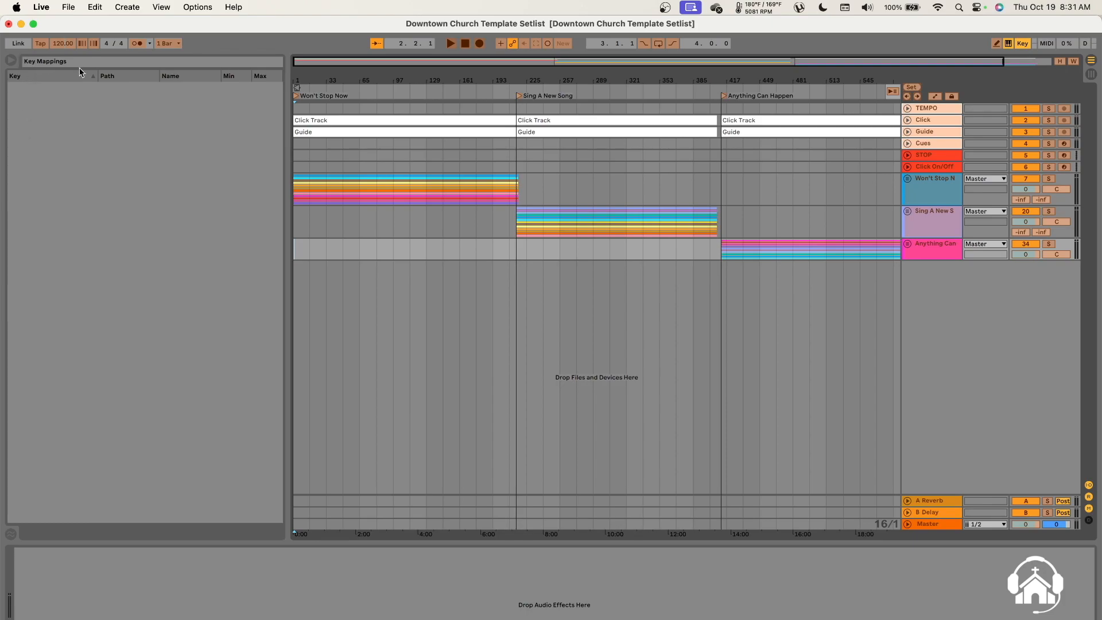
left_click(295, 98)
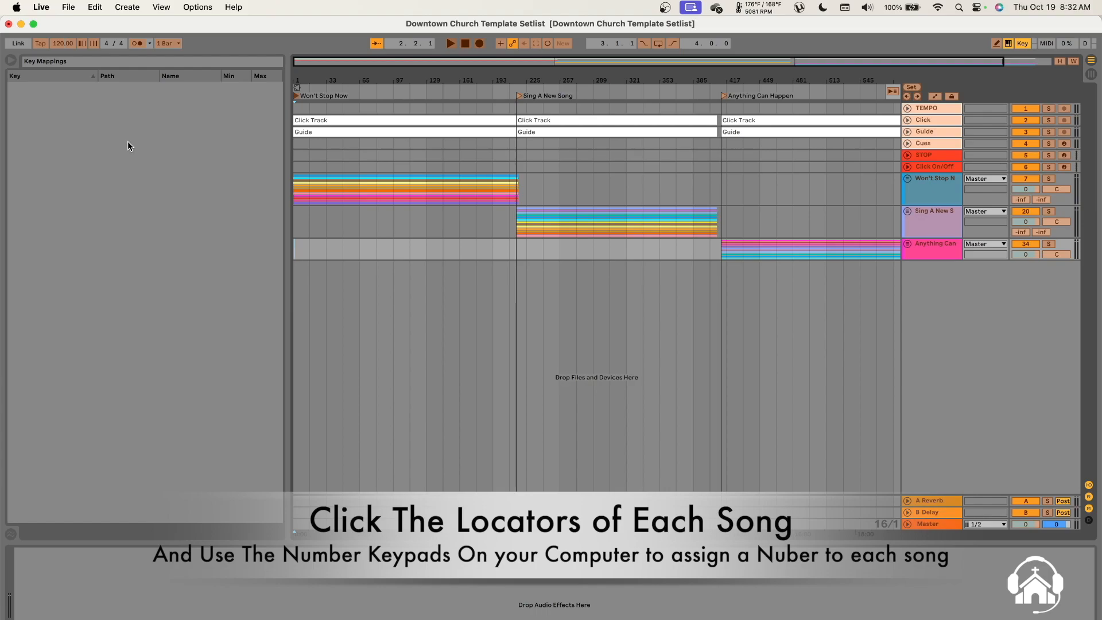
key("1")
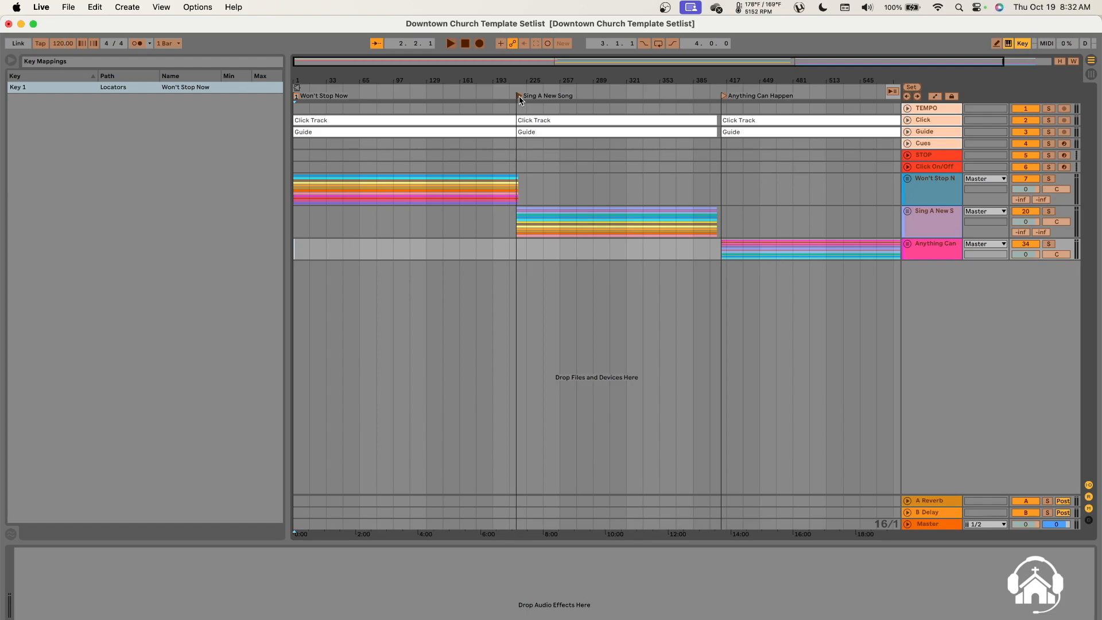
key("2")
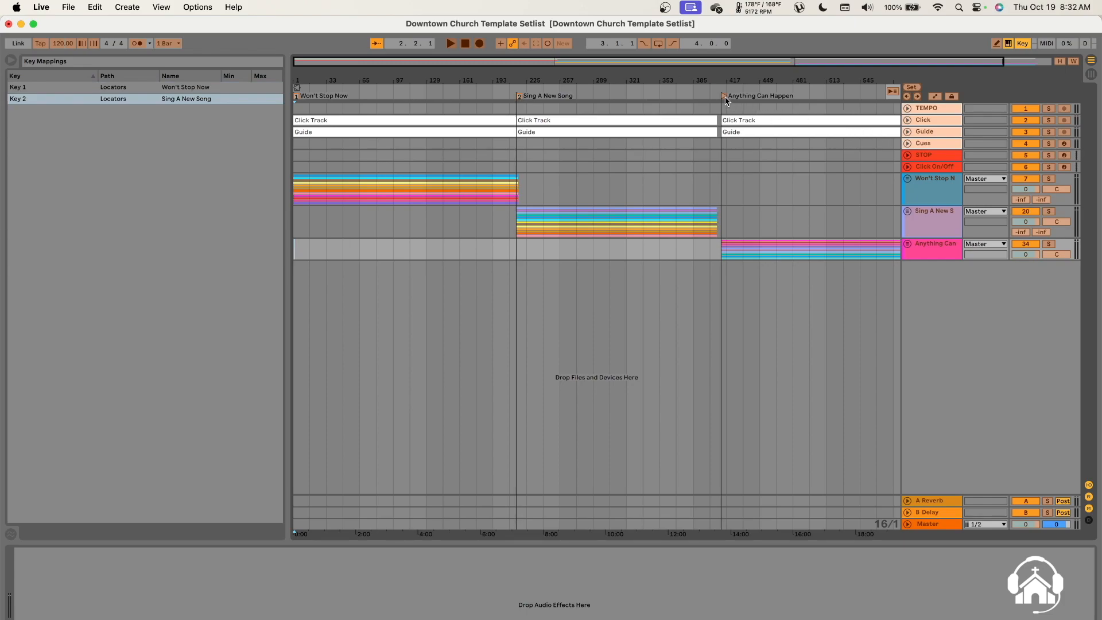
key("3")
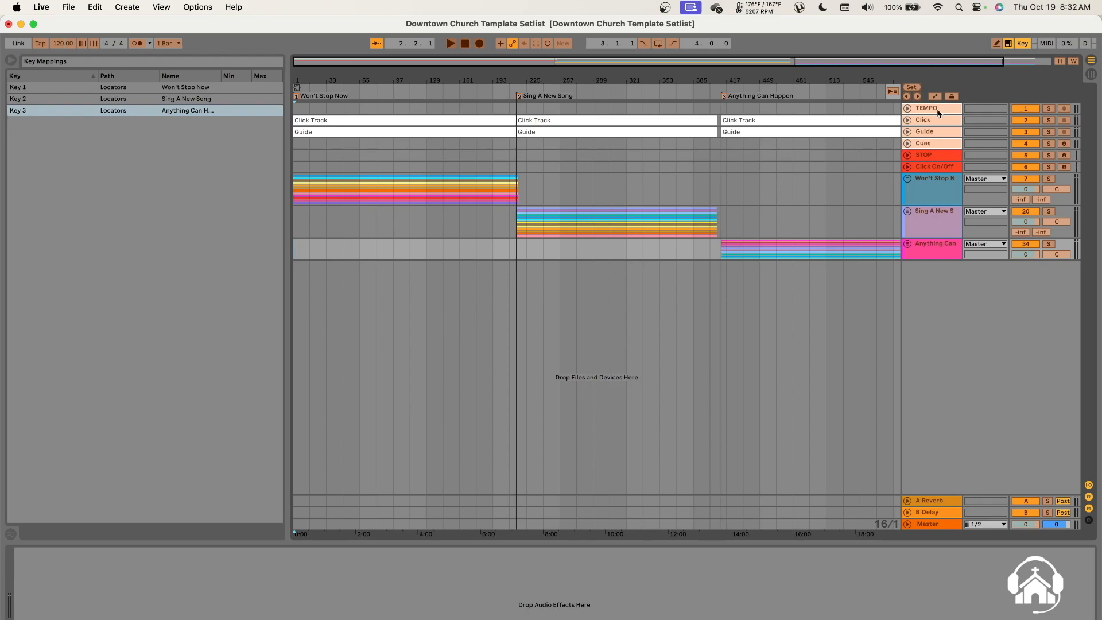
left_click(1021, 44)
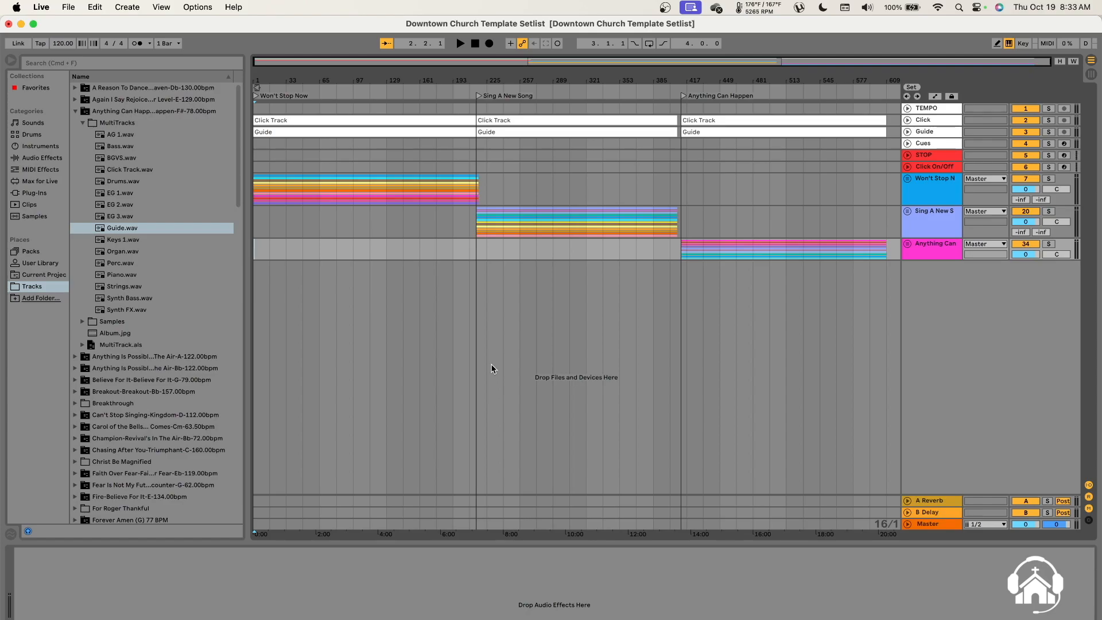
Step: Jump back and forth between the song locators and start playback from the beginning of Won't Stop Now
left_click(476, 108)
key("alt+Right")
key("alt+Left")
key("alt+Right")
key("alt+Left")
key("alt+Left")
key("space")
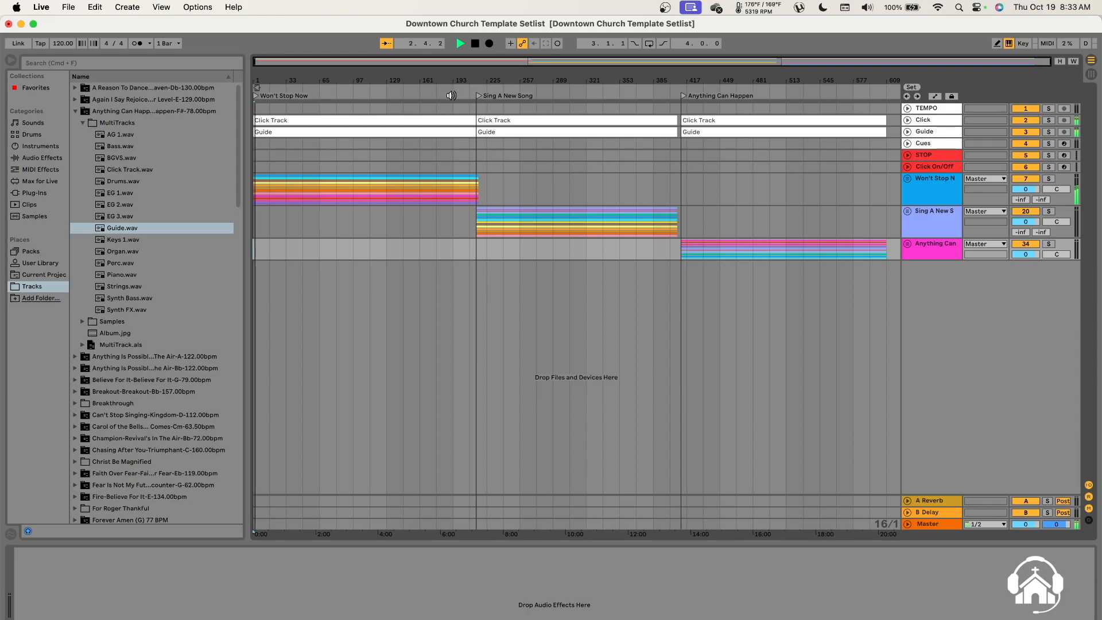
Step: Move playback to about bar 192, near the end of Won't Stop Now, listen, and stop playback
left_click(451, 95)
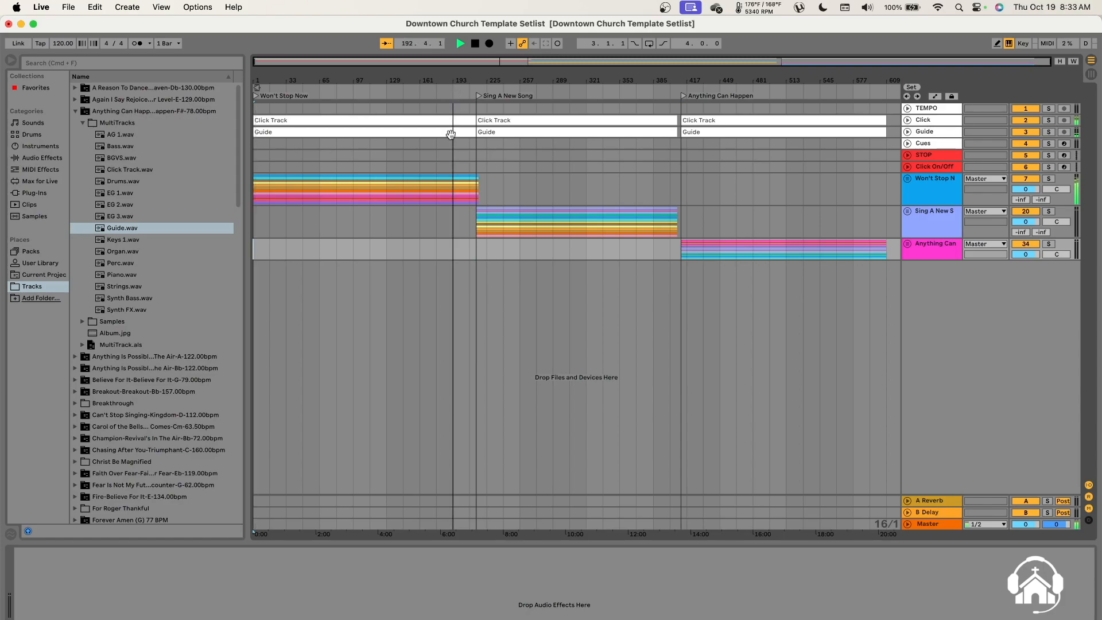
scroll(450, 161, "up", 3)
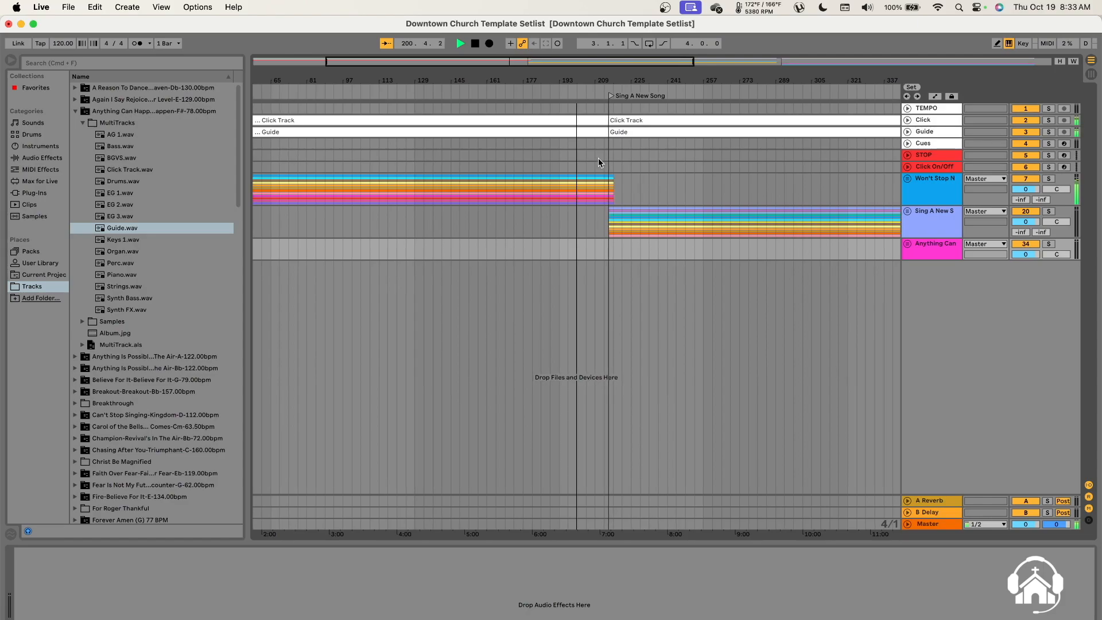
key("space")
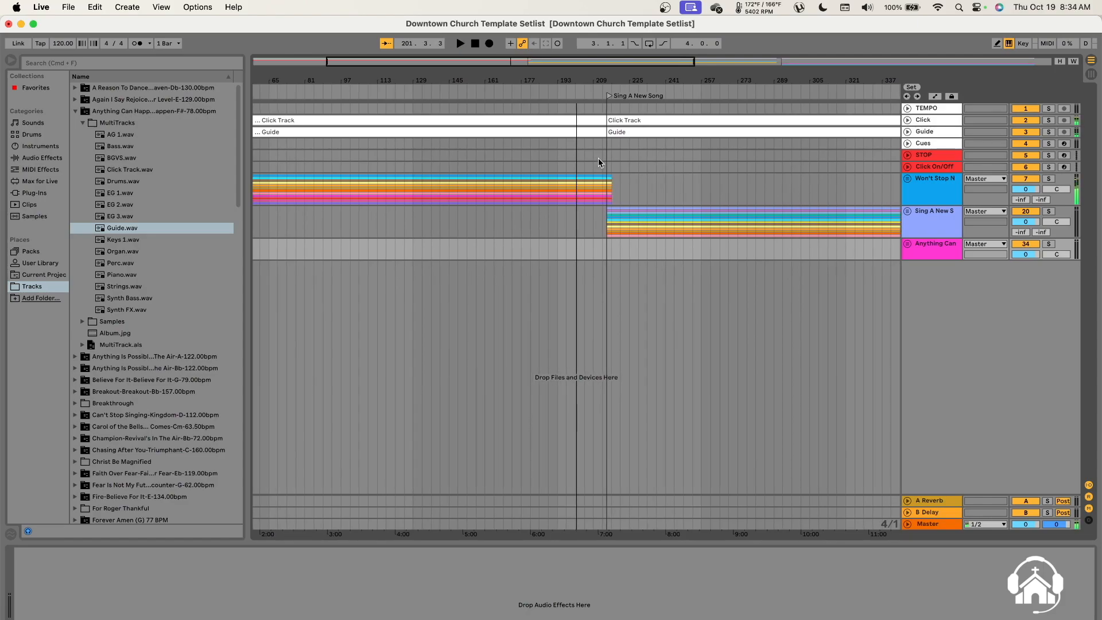
Step: Jump to the Anything Can Happen locator, play the song's start, and stop playback
scroll(598, 157, "right", 5)
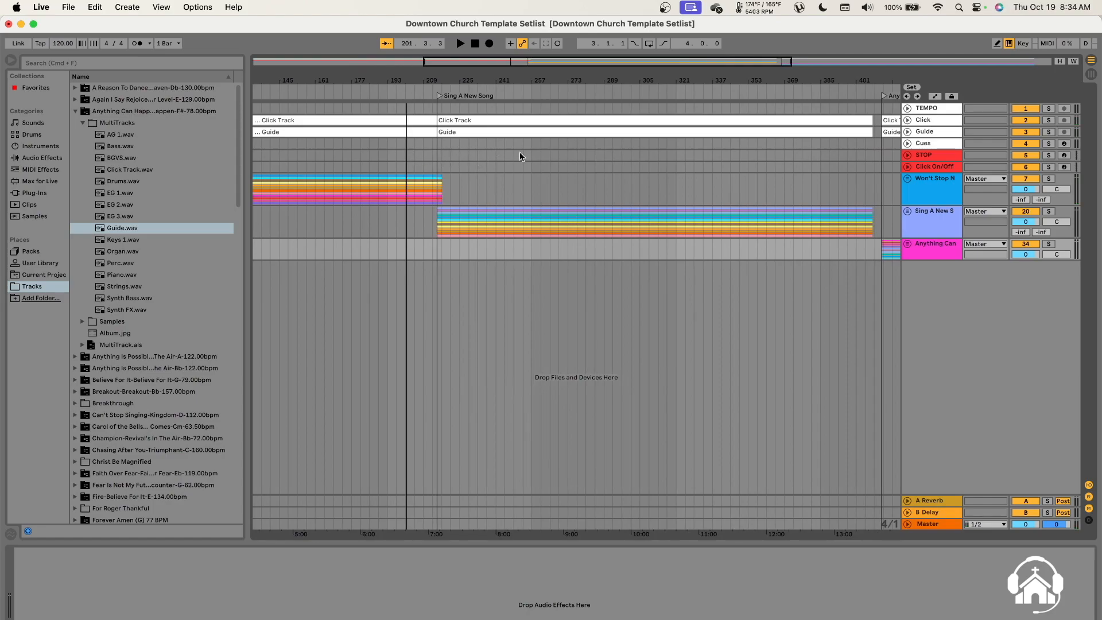
scroll(580, 169, "right", 1)
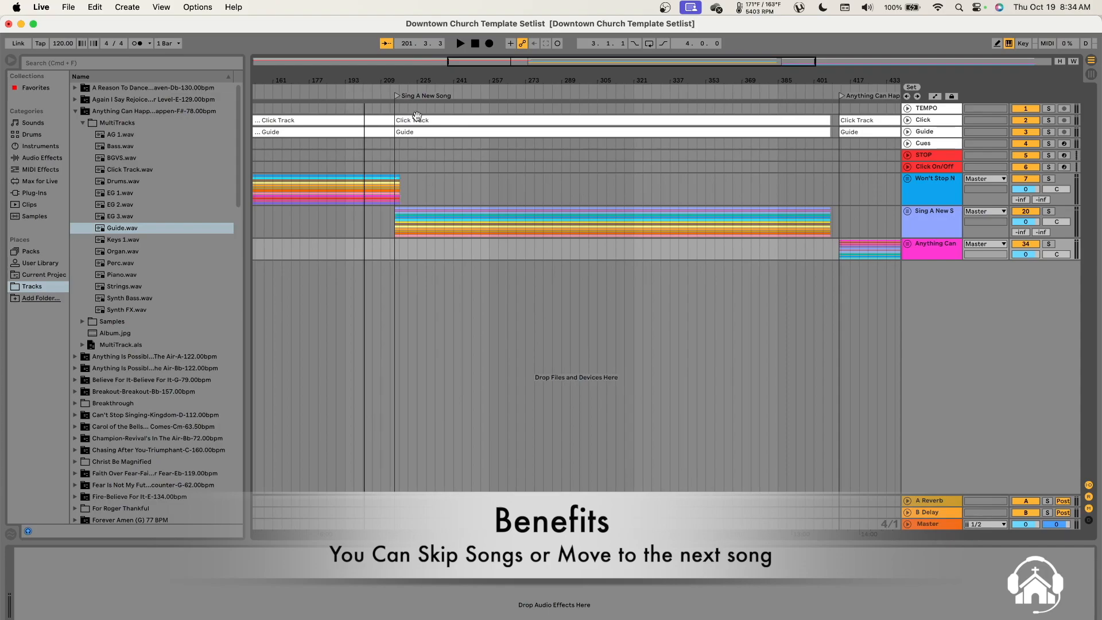
scroll(842, 247, "right", 10)
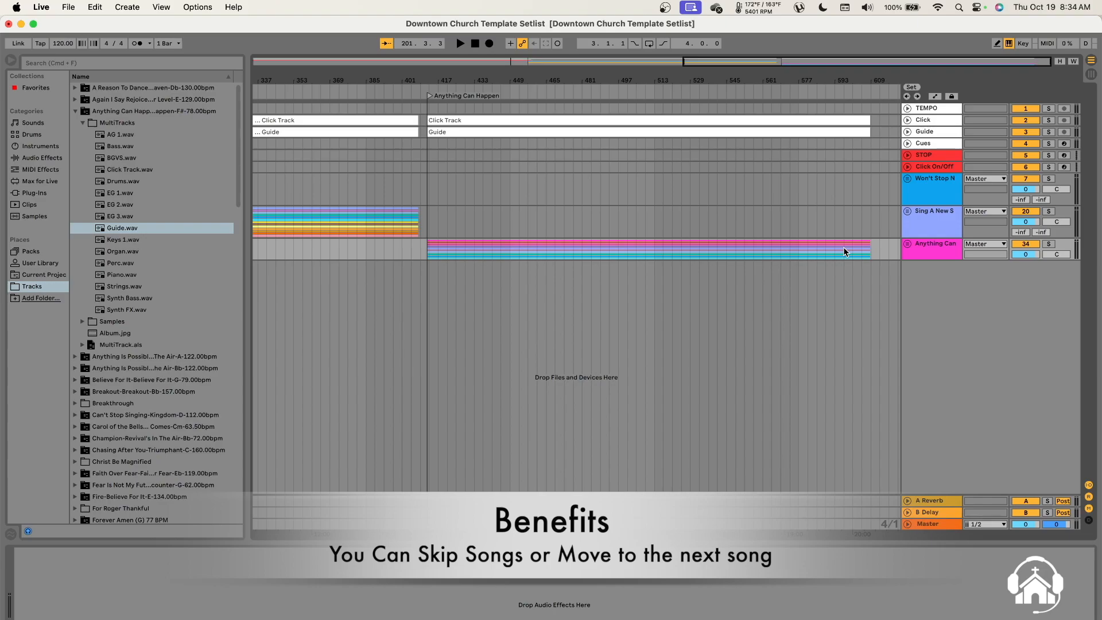
key("alt+Right")
key("space")
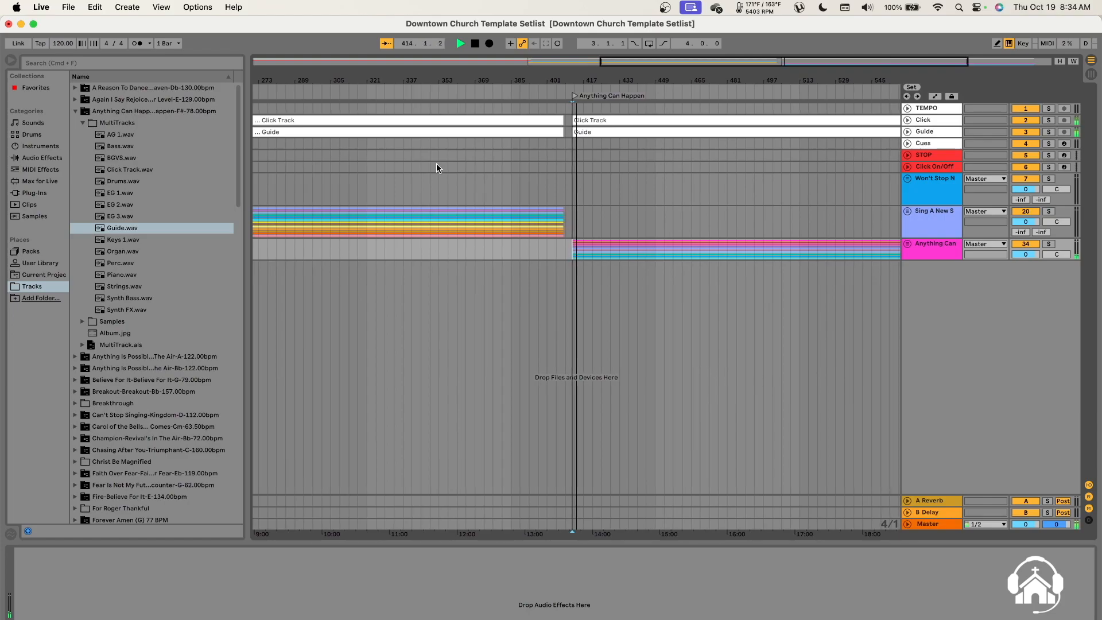
key("space")
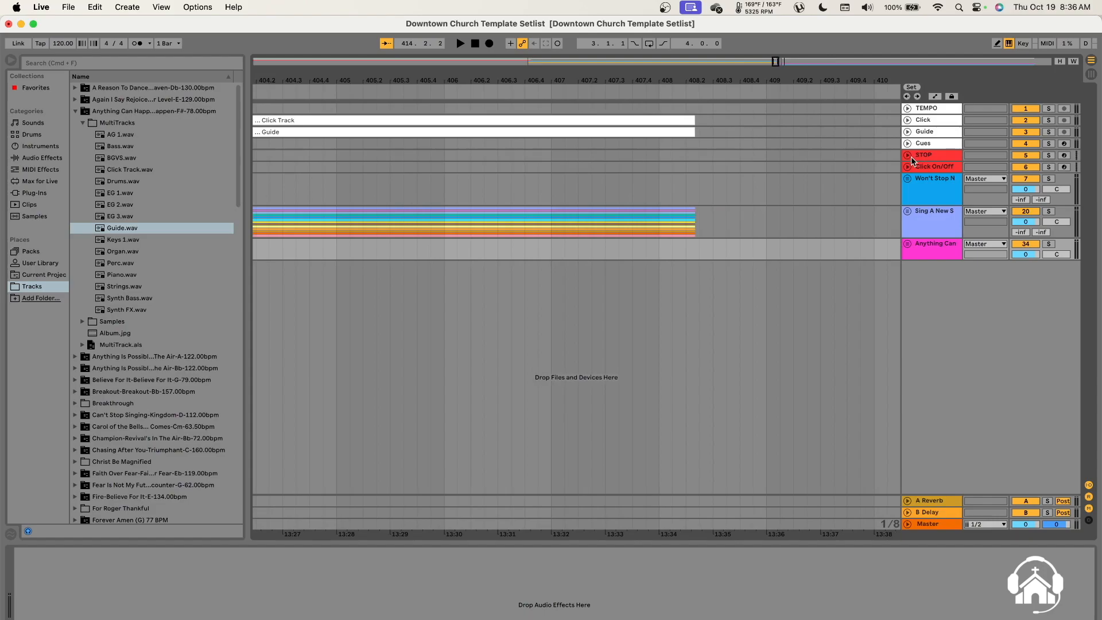
Step: Select the STOP track and unfold it to show its MIDI input and output settings
left_click(922, 155)
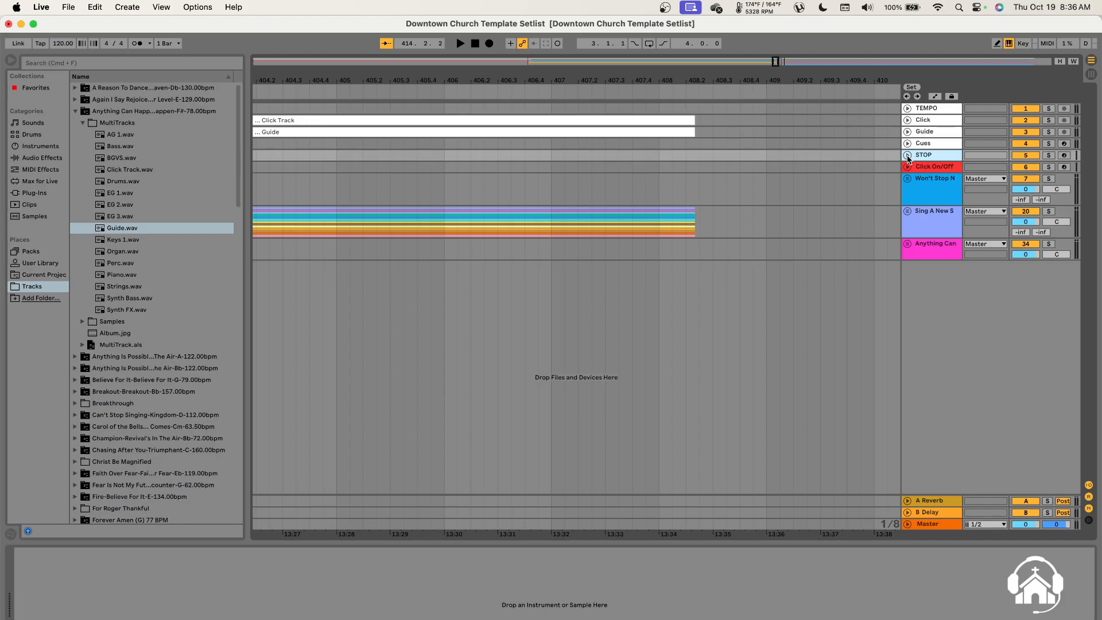
left_click(907, 156)
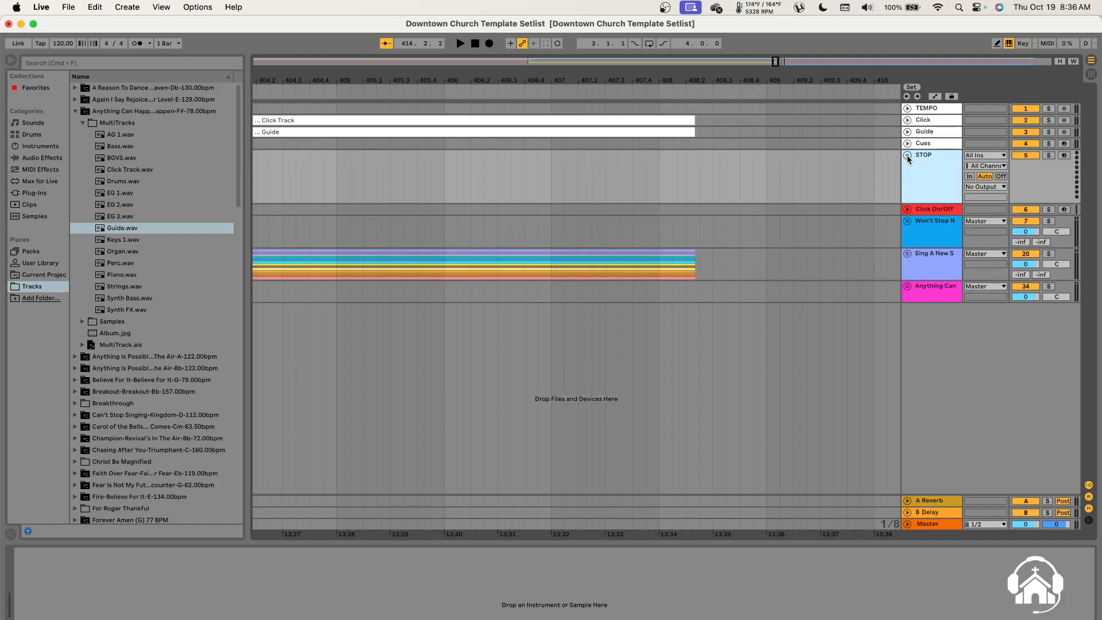
Step: Search the Mac for midi, switch to Audio MIDI Setup, and open its MIDI Studio window
left_click(959, 8)
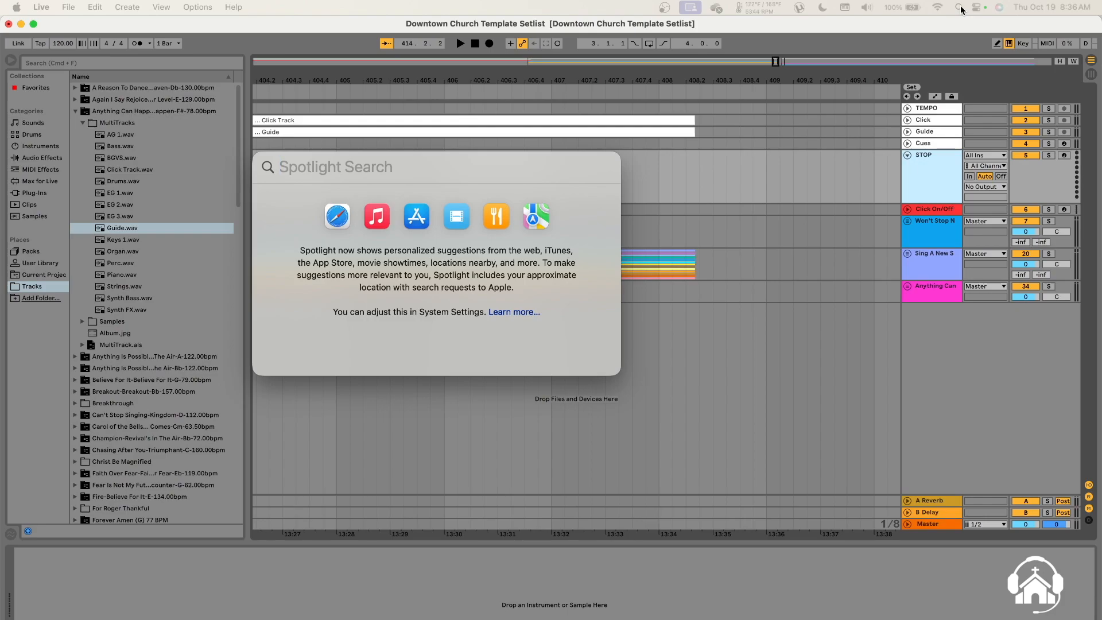
type("midi")
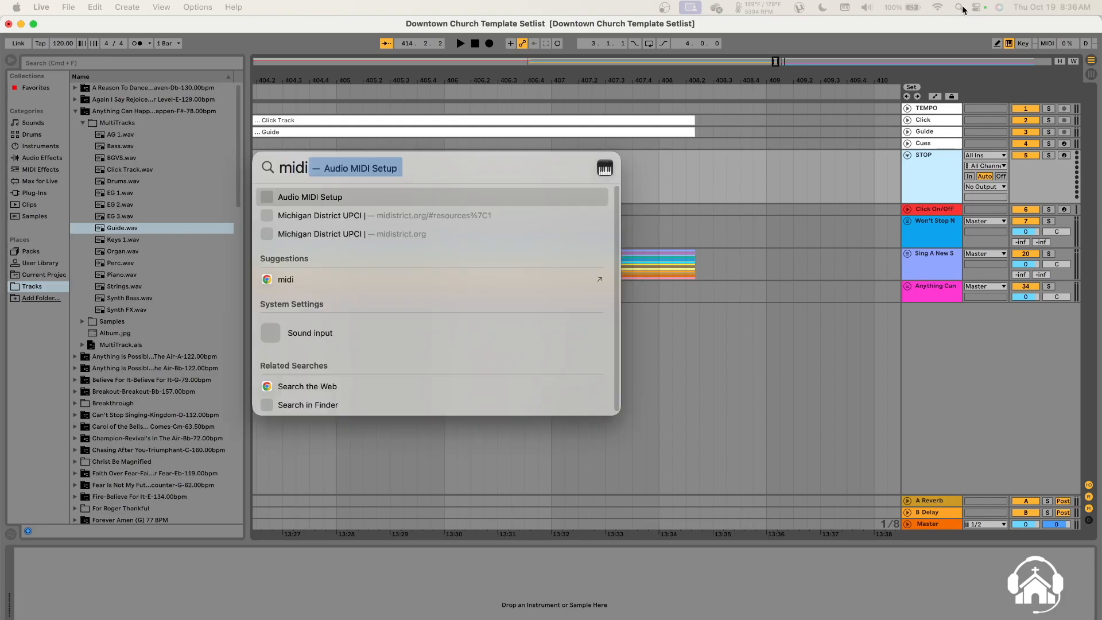
left_click(314, 199)
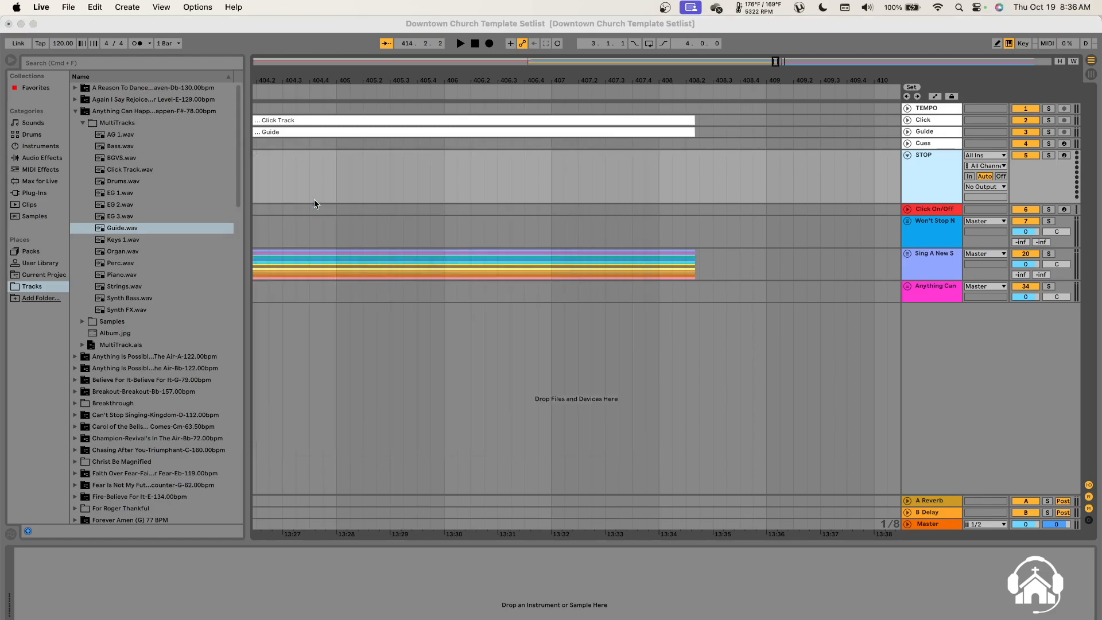
left_click_drag(487, 240, 570, 157)
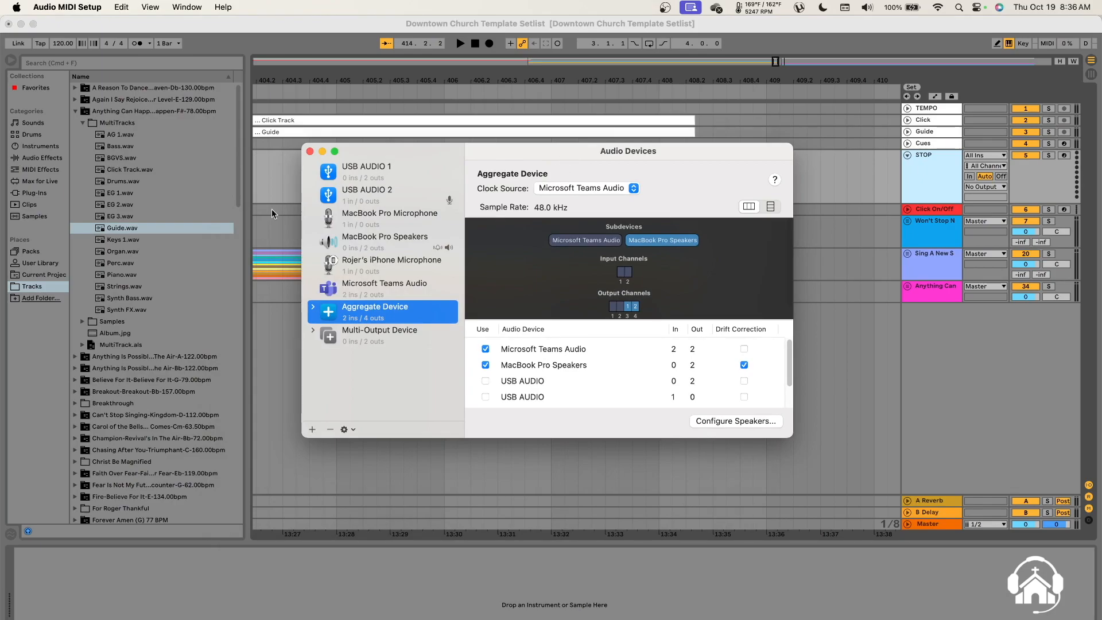
left_click(197, 9)
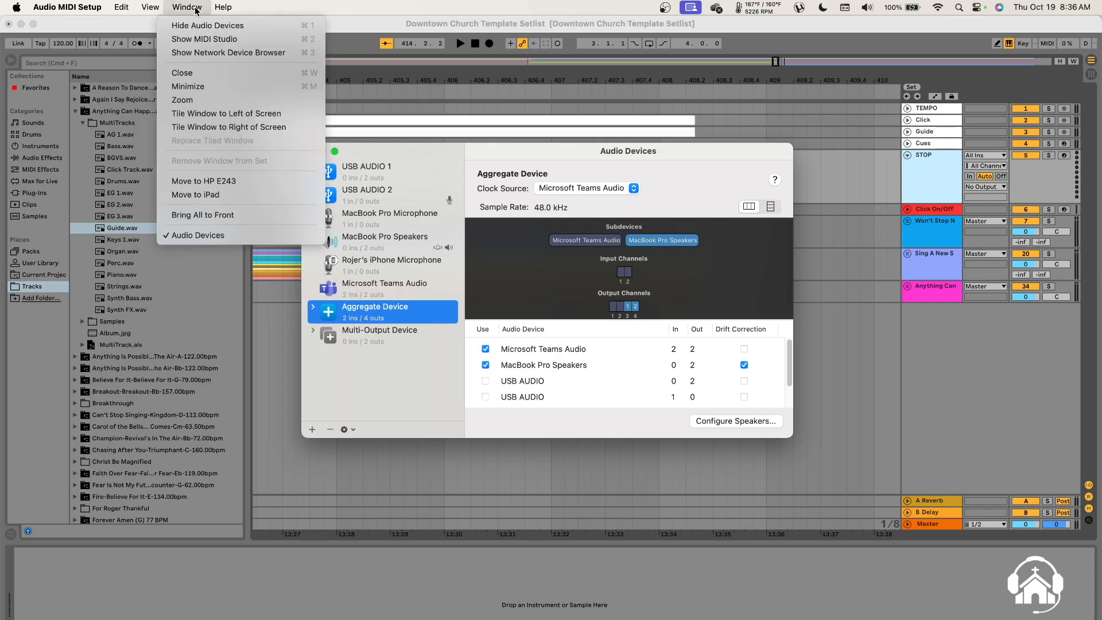
left_click(221, 39)
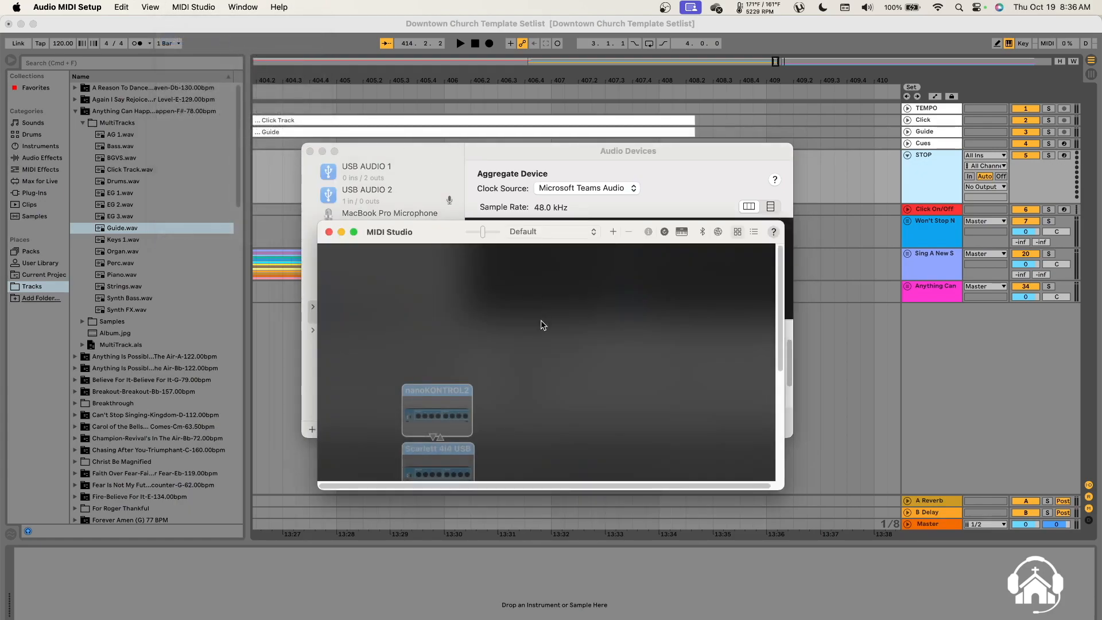
Step: Check in the IAC Driver properties that the device is online, and close the Audio MIDI Setup windows
scroll(541, 321, "down", 5)
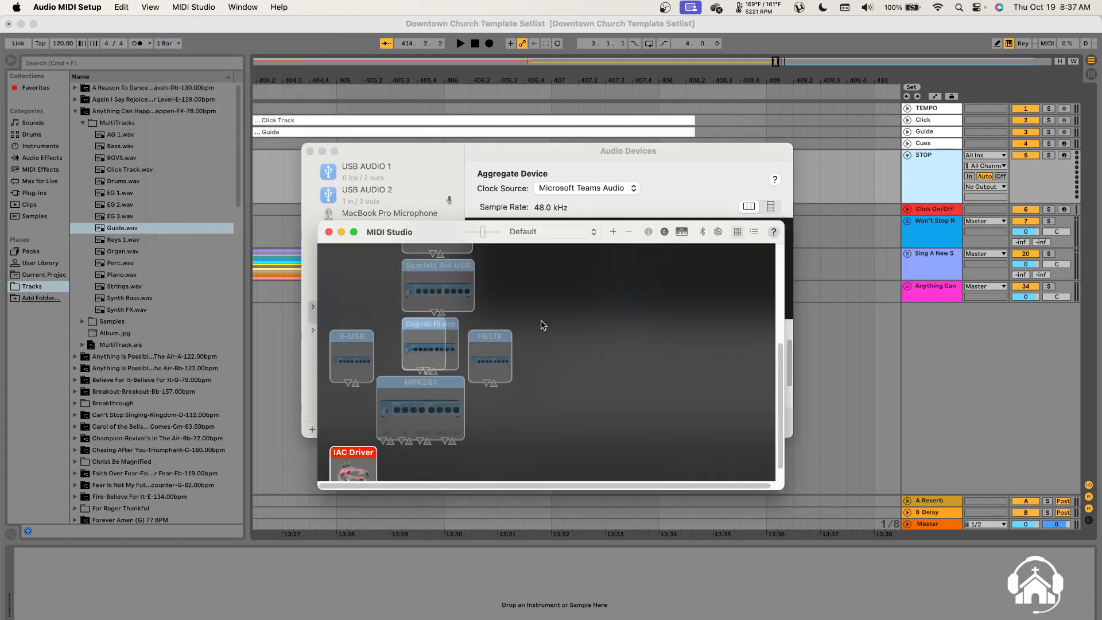
scroll(543, 324, "down", 2)
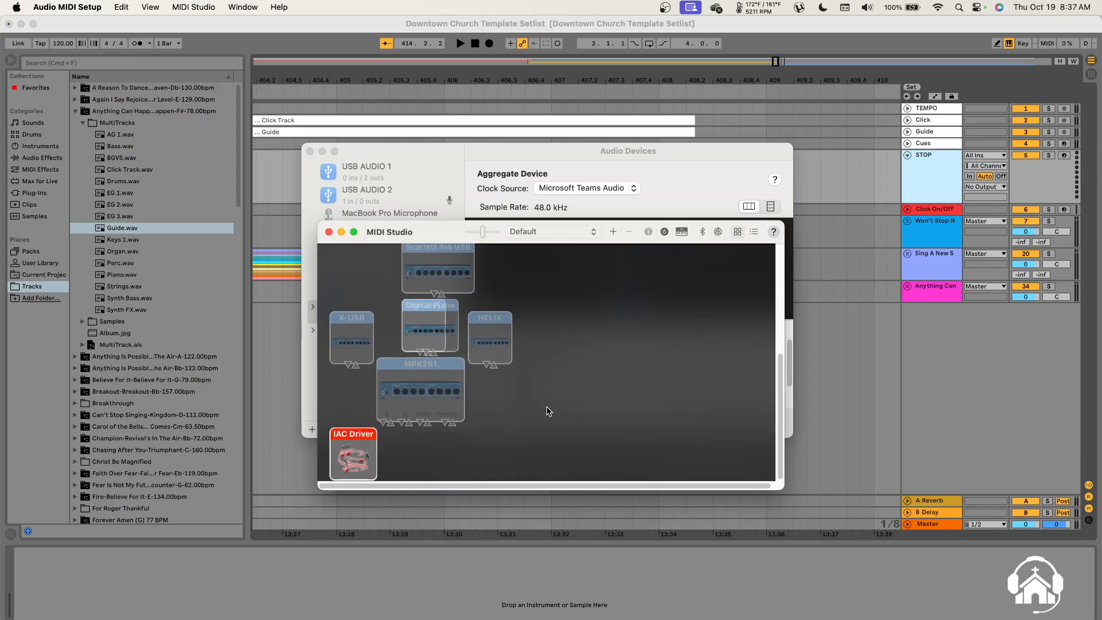
double_click(348, 458)
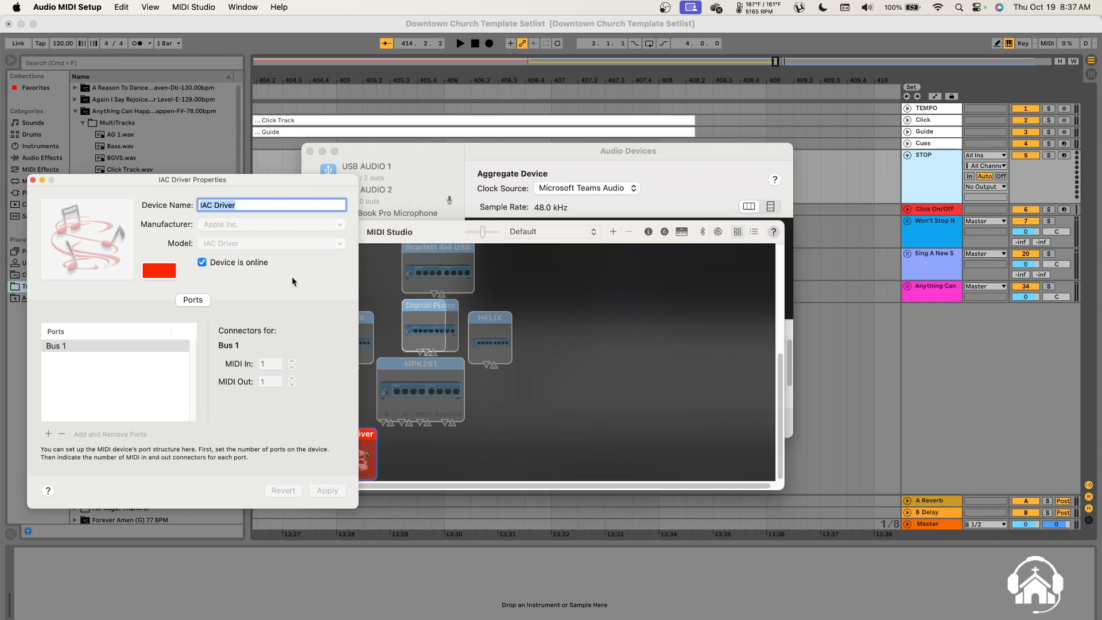
left_click(33, 180)
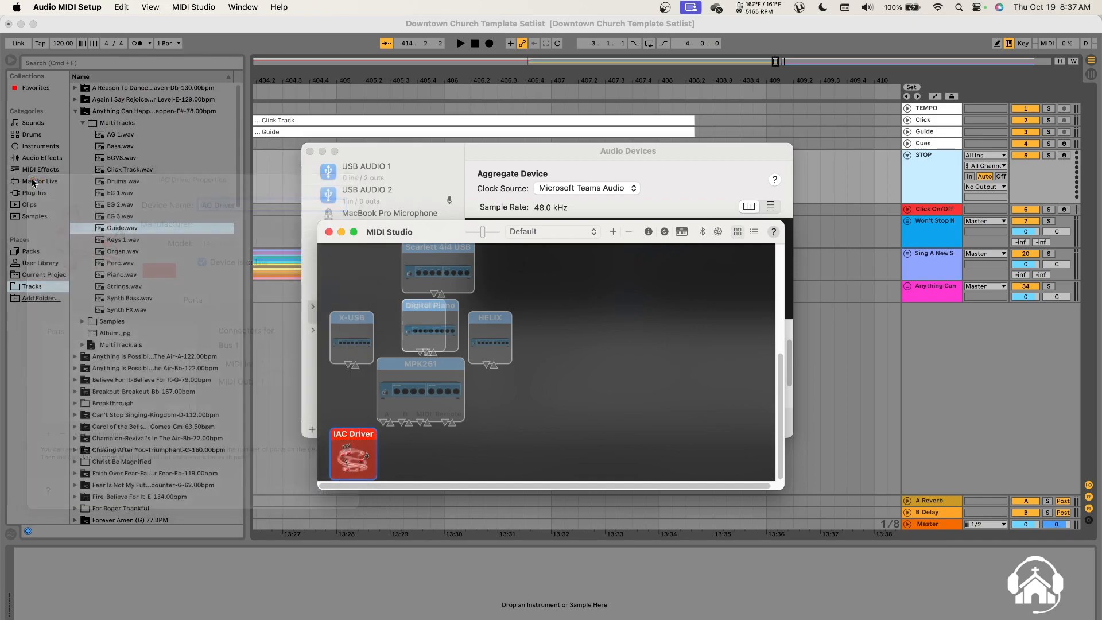
left_click(328, 232)
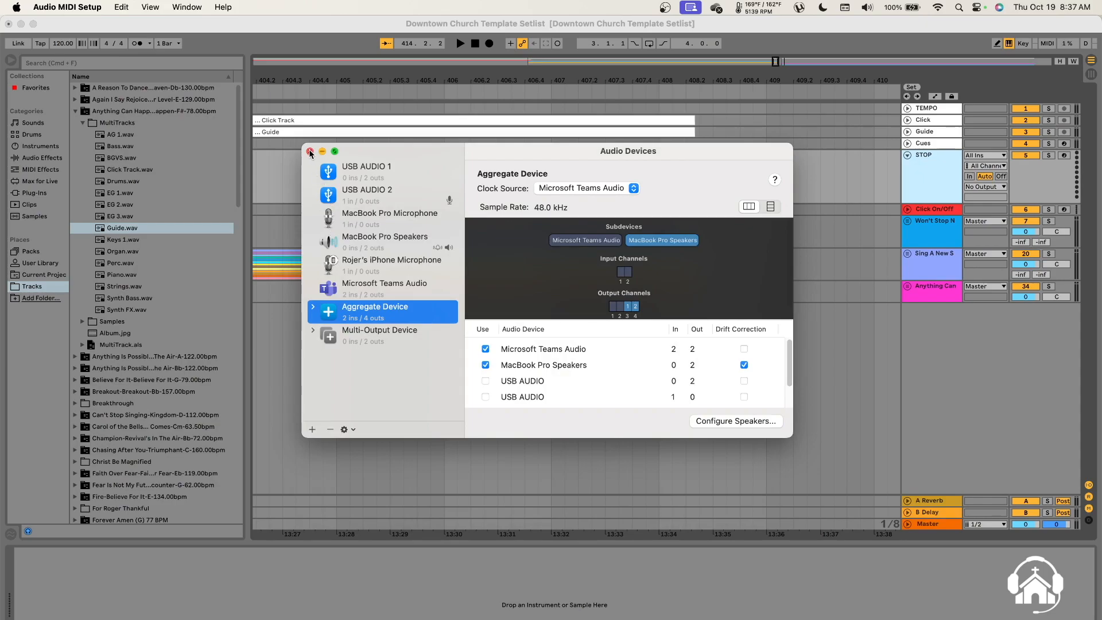
left_click(310, 151)
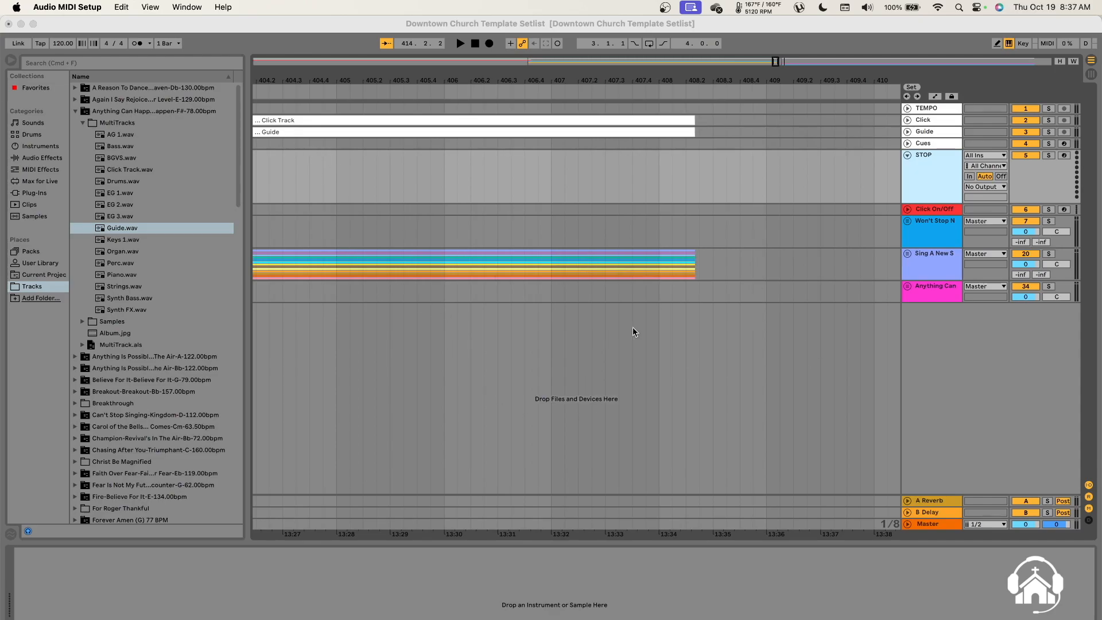
Step: Switch back to Ableton Live and, in the MIDI port settings, enable Track for the IAC Driver (Bus 1) output and Remote for its input
left_click(545, 404)
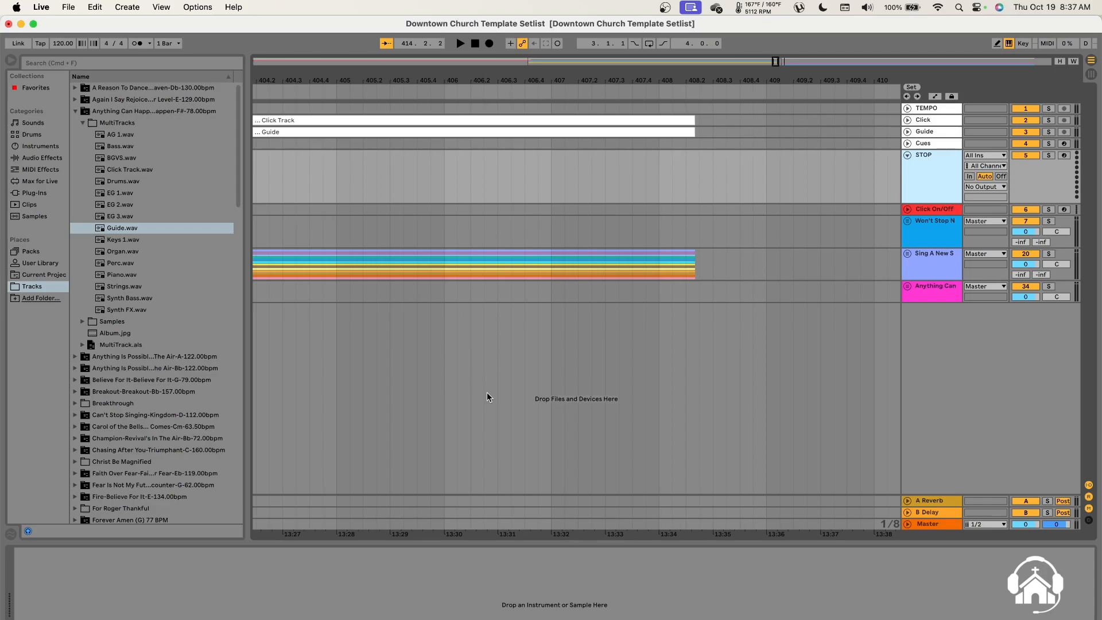
left_click(41, 8)
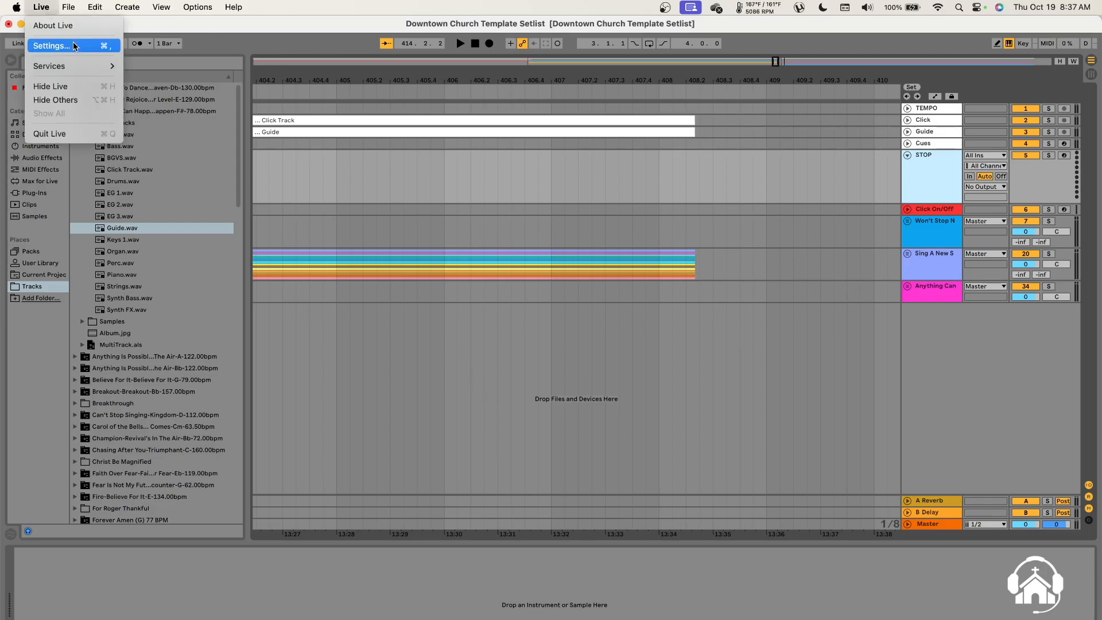
left_click(73, 46)
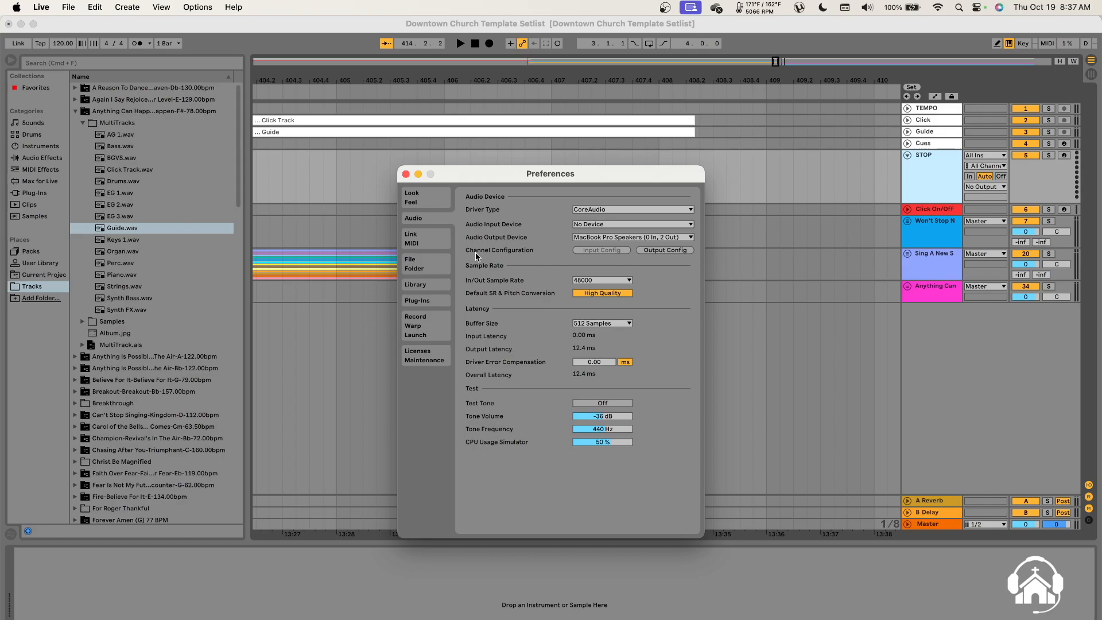
left_click(417, 246)
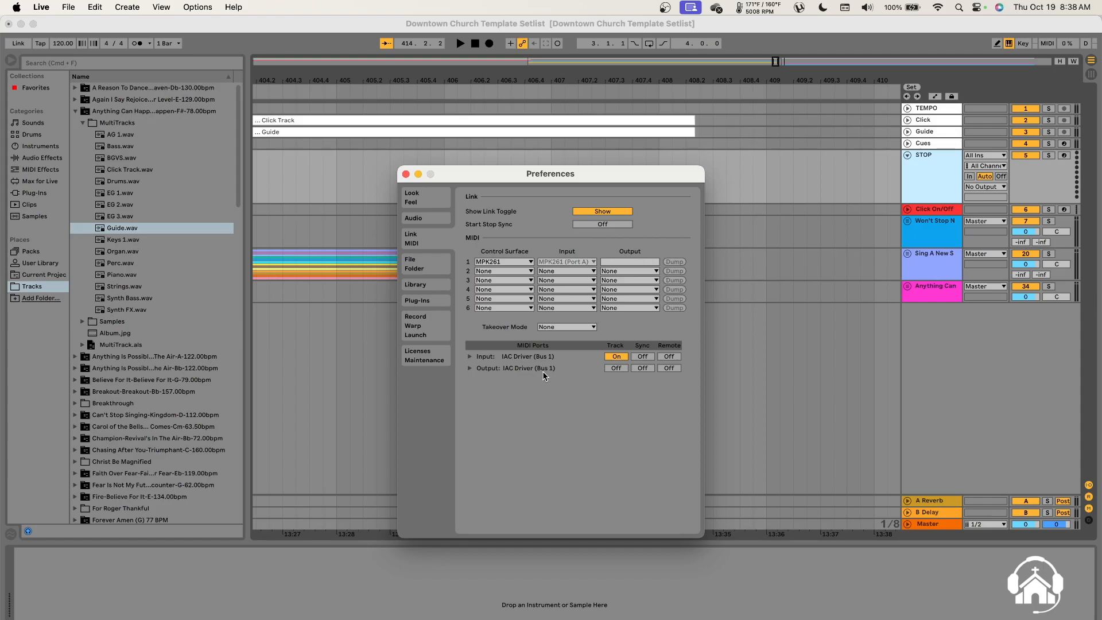
left_click(617, 368)
left_click(669, 356)
left_click(405, 174)
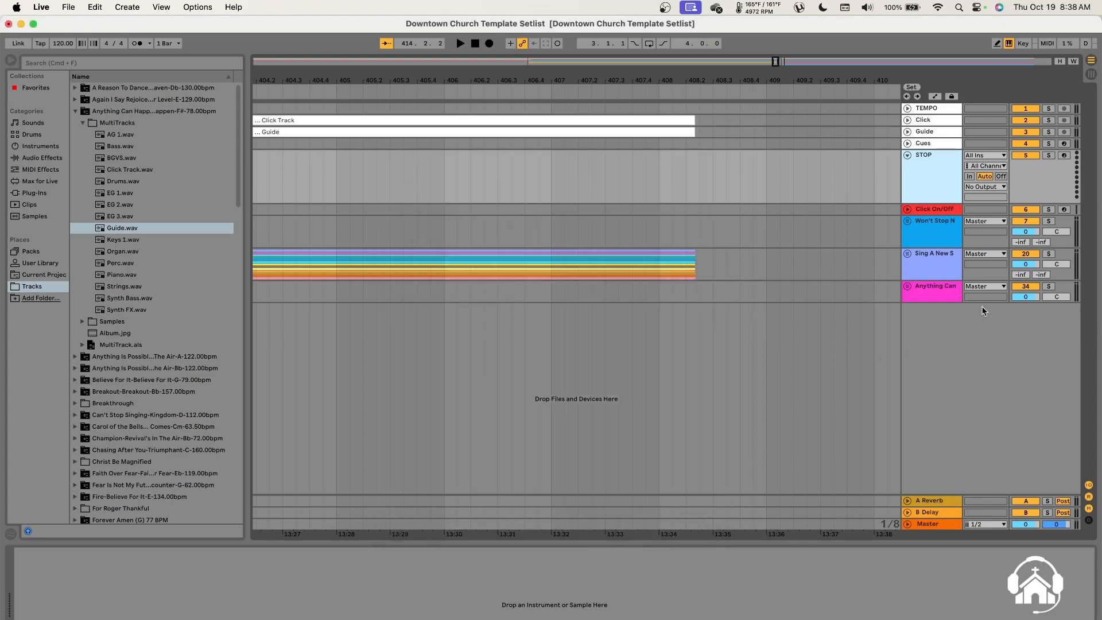
Step: Set both the MIDI input and the MIDI output of the STOP track to IAC Driver (Bus 1)
left_click(812, 259)
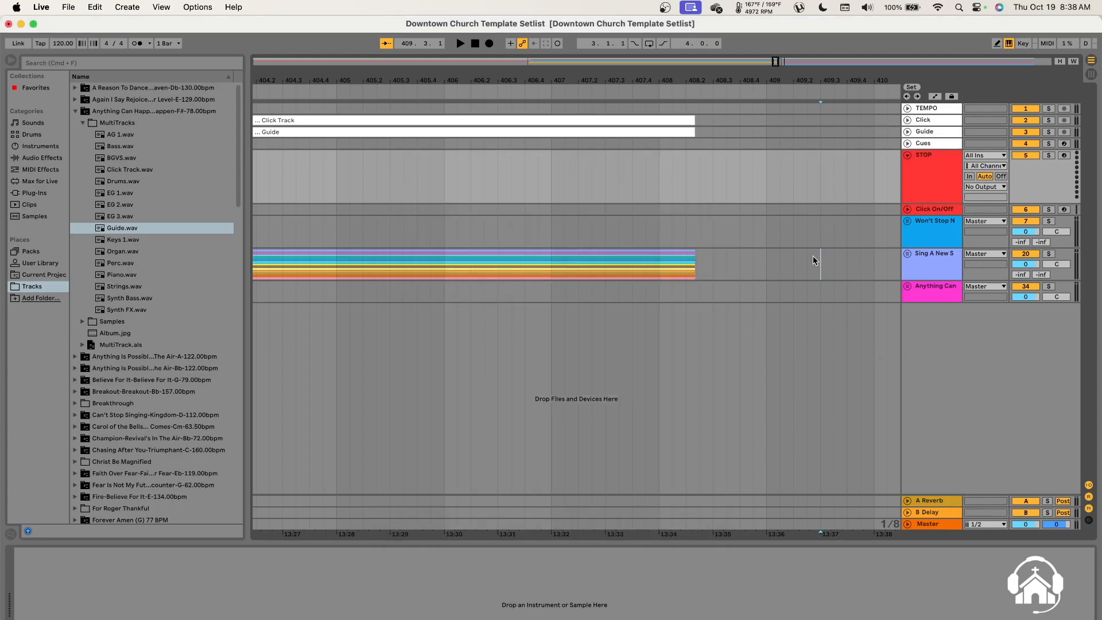
left_click(931, 187)
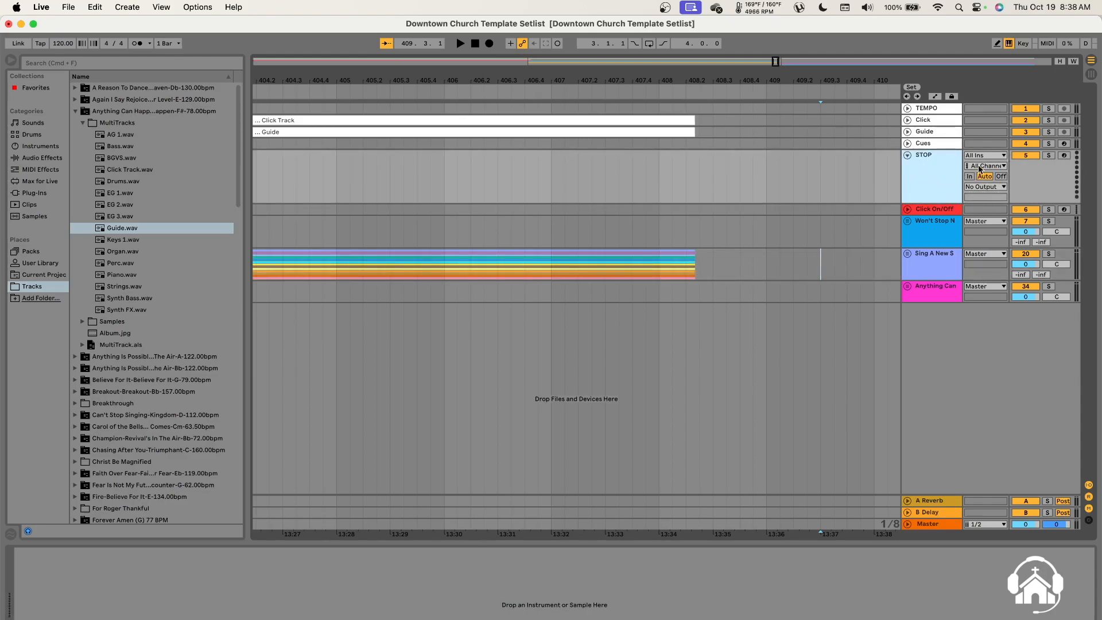
left_click(906, 155)
left_click(907, 156)
left_click(986, 157)
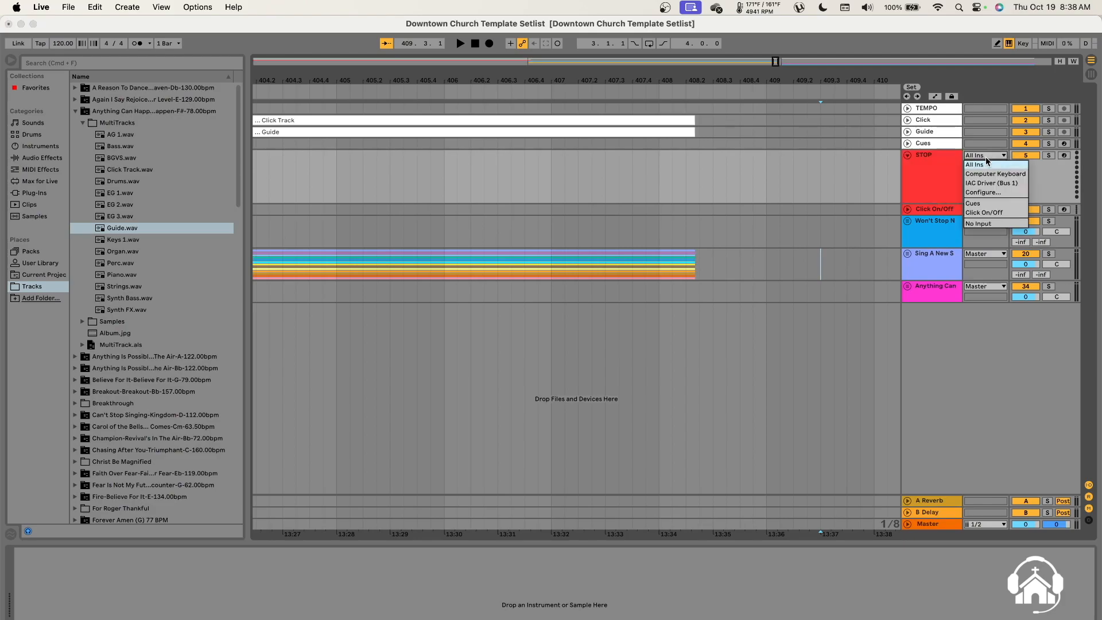
left_click(984, 157)
left_click(984, 157)
left_click(985, 184)
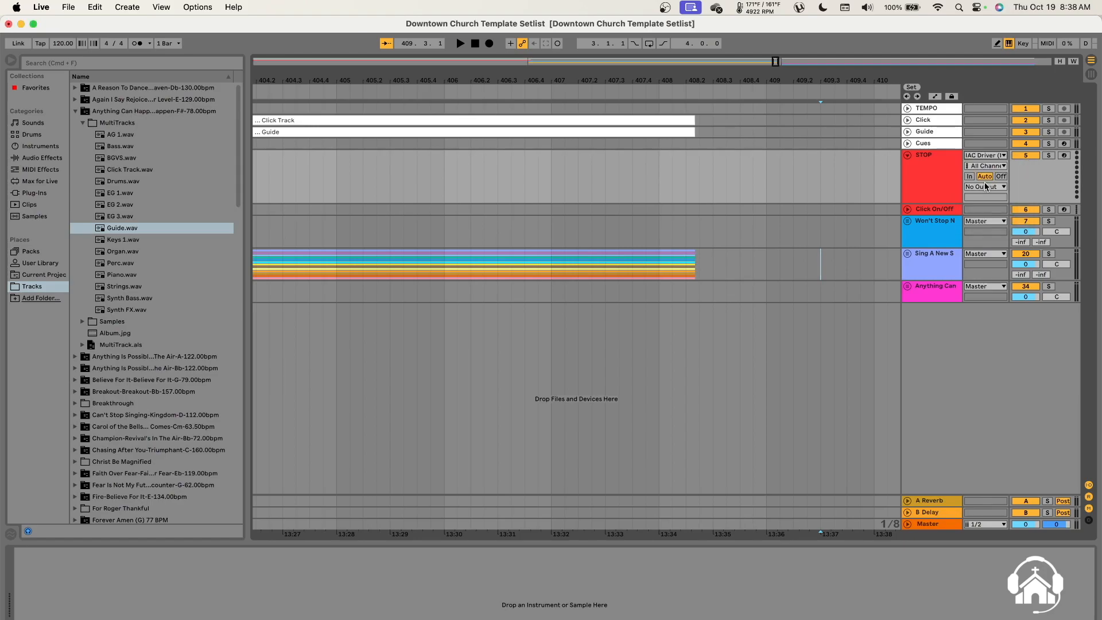
left_click(986, 187)
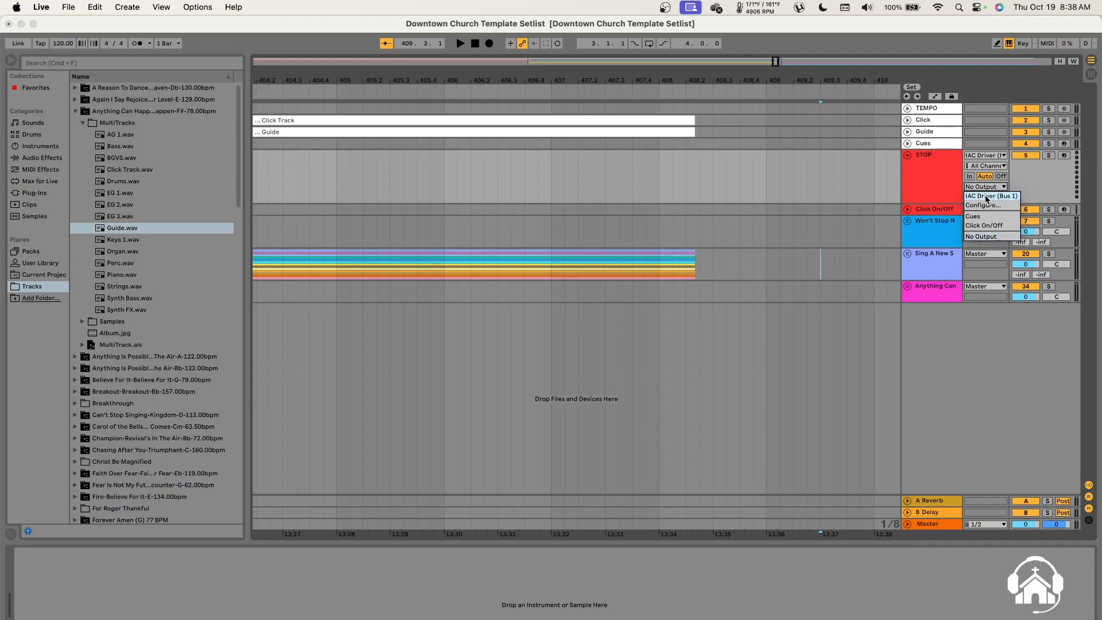
left_click(986, 196)
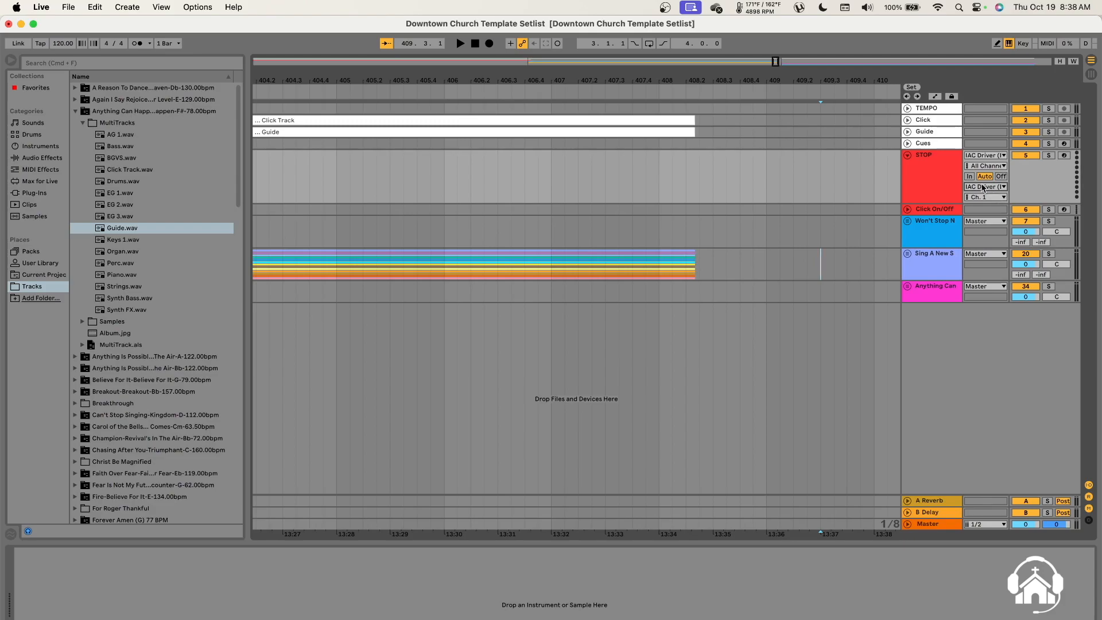
Step: Create an empty MIDI clip on the STOP track at the end of Sing A New Song, spanning 408.2 to 408.3
key("minus")
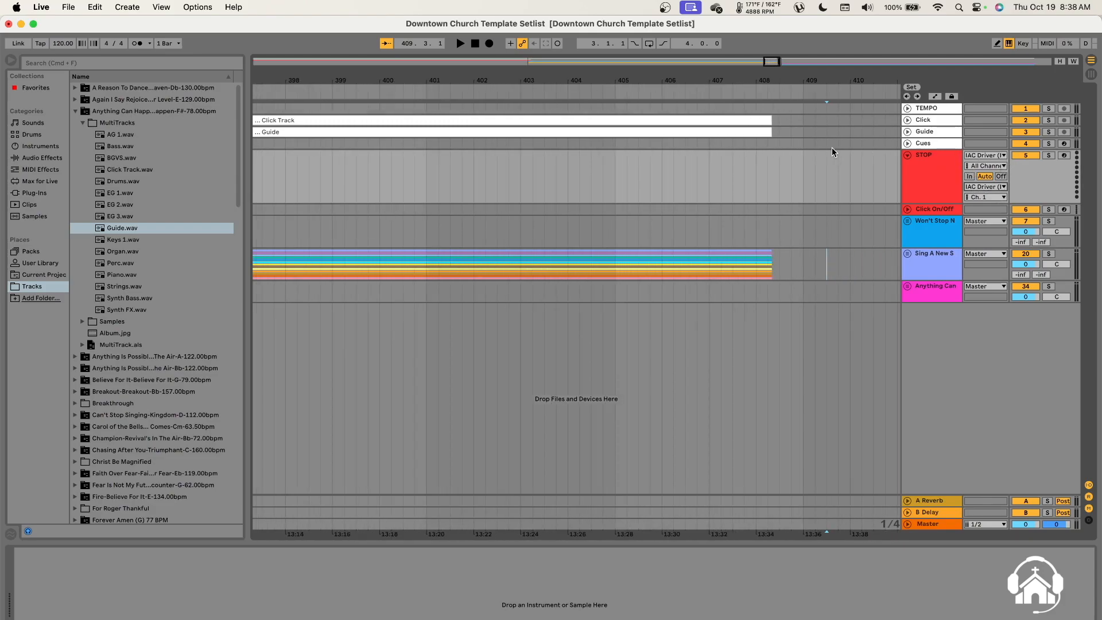
key("minus")
key("minus")
key("minus")
key("minus")
key("minus")
scroll(695, 163, "right", 5)
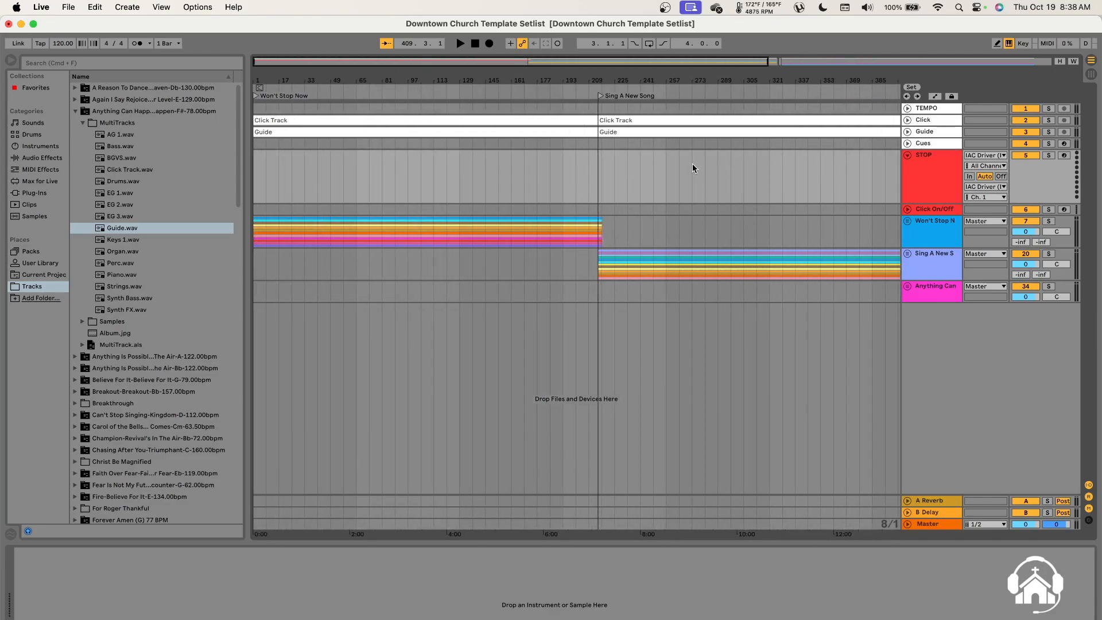
scroll(596, 185, "left", 3)
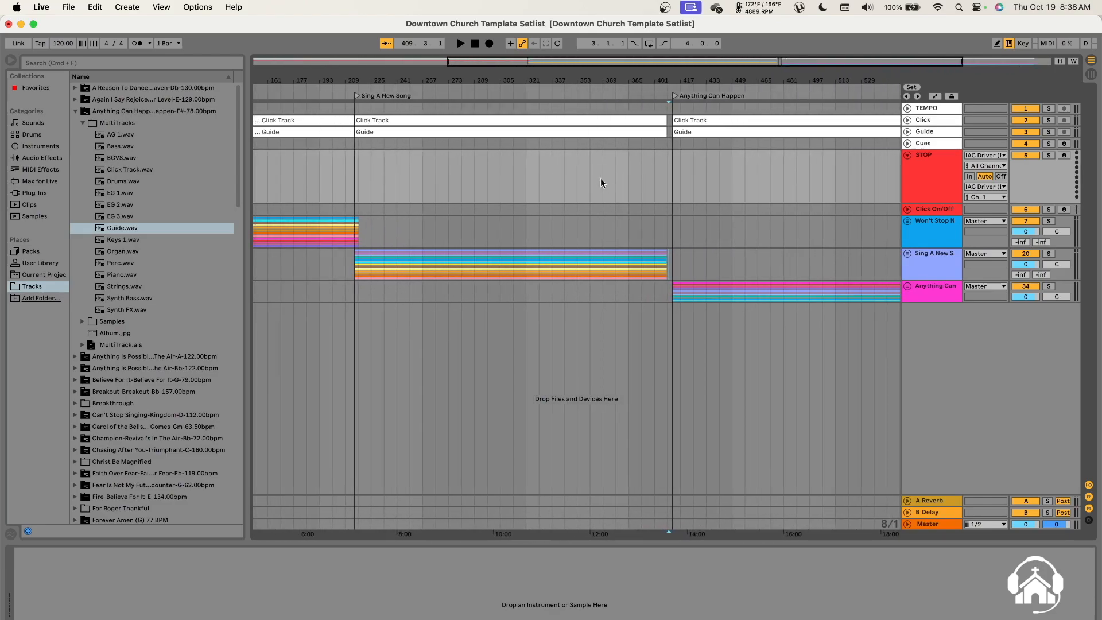
key("plus")
key("plus")
key("plus")
key("plus")
key("plus")
key("plus")
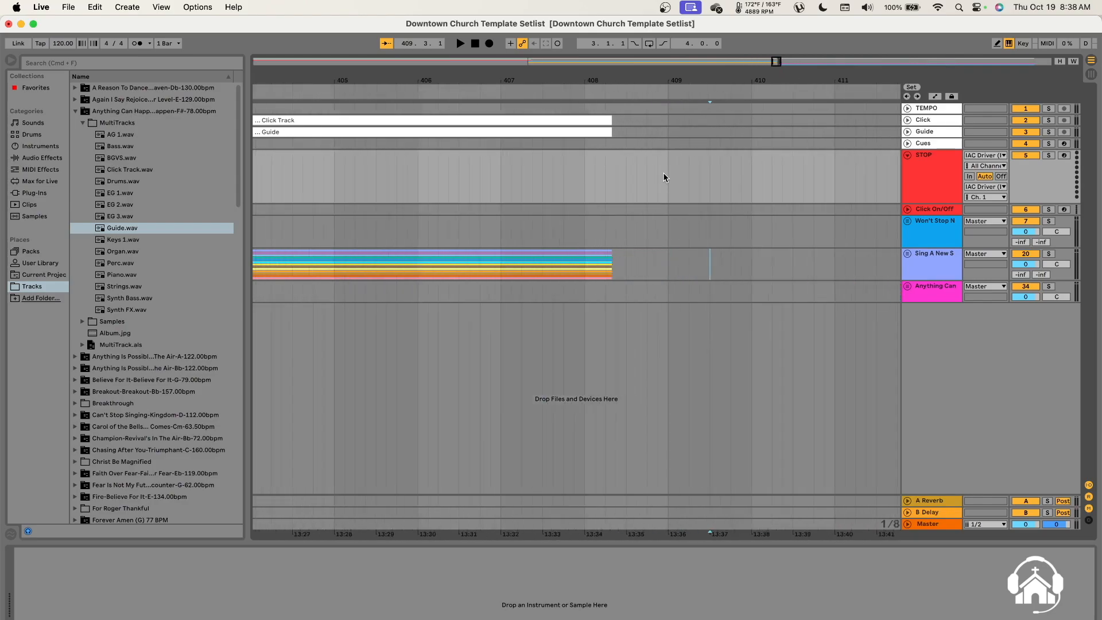
key("plus")
key("plus")
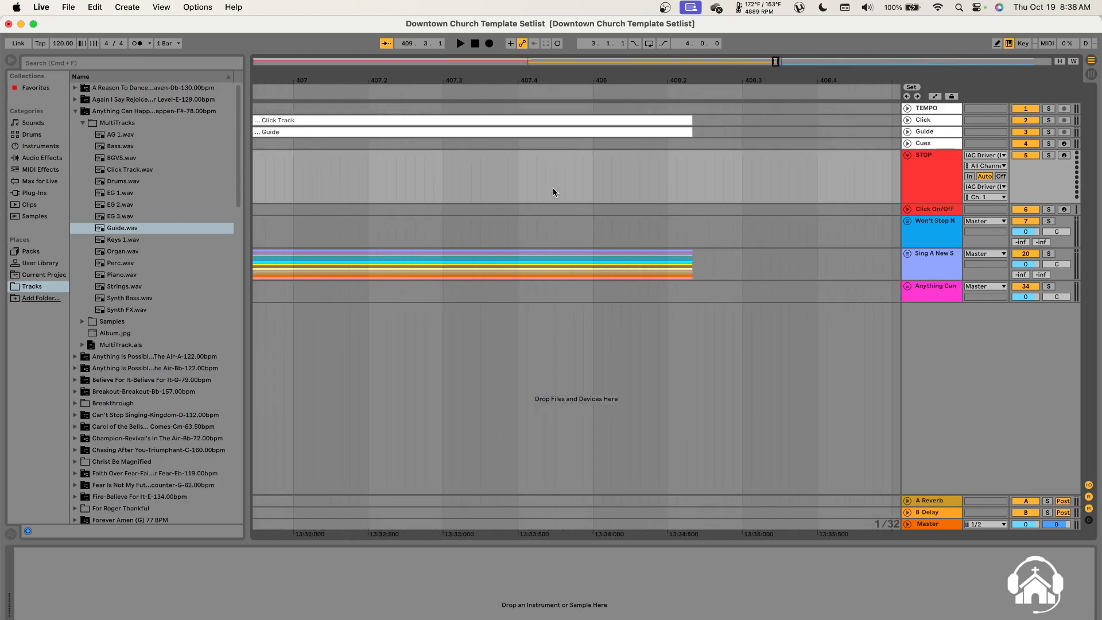
left_click(685, 183)
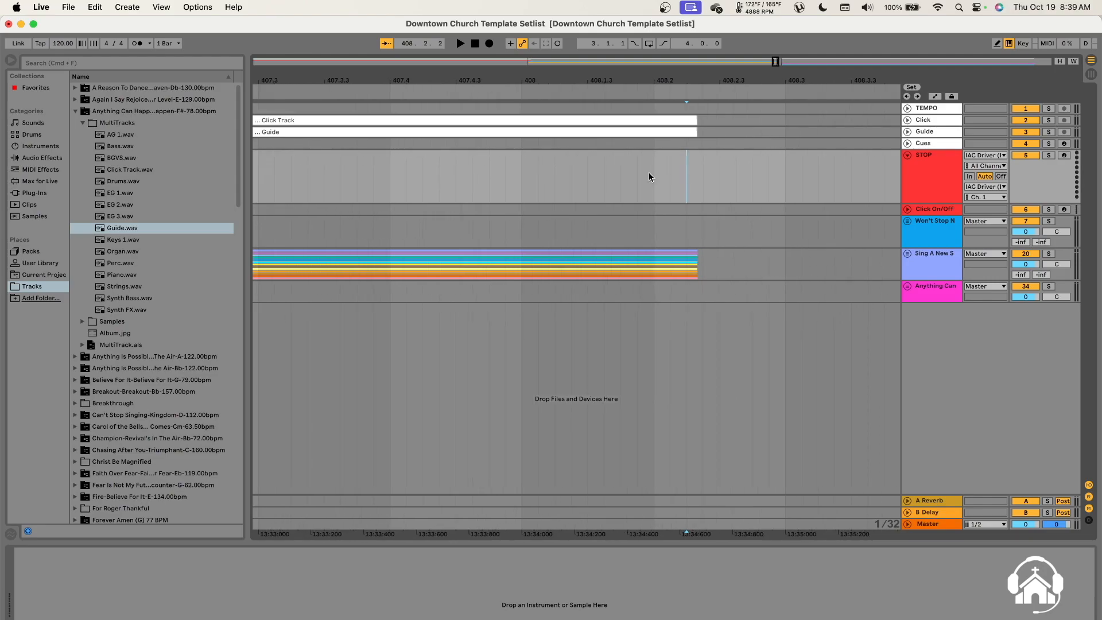
key("minus")
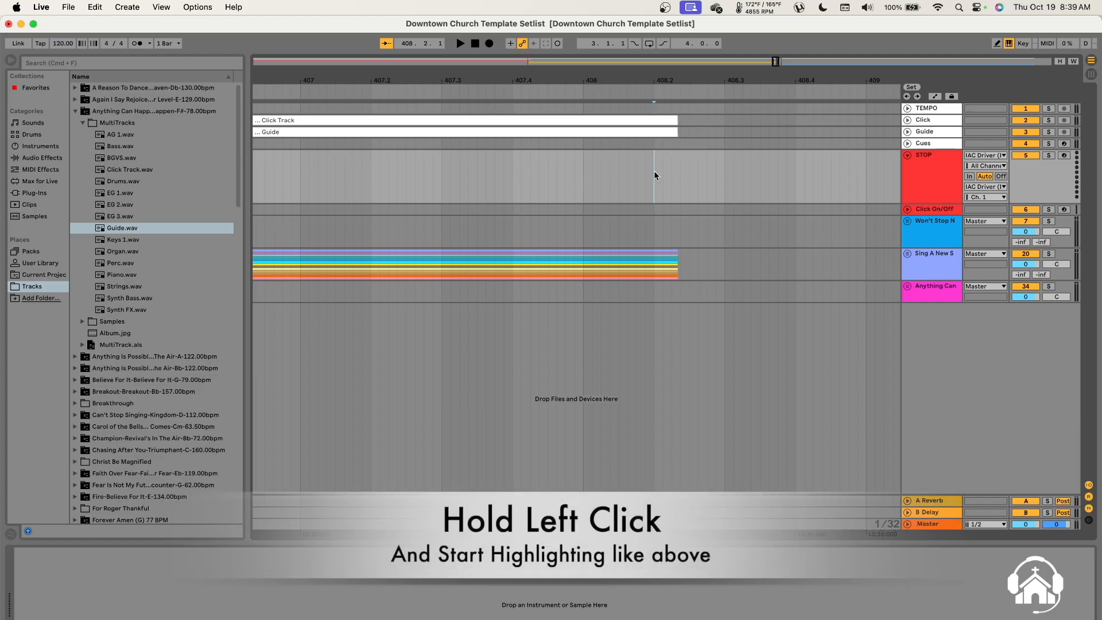
left_click_drag(656, 172, 659, 172)
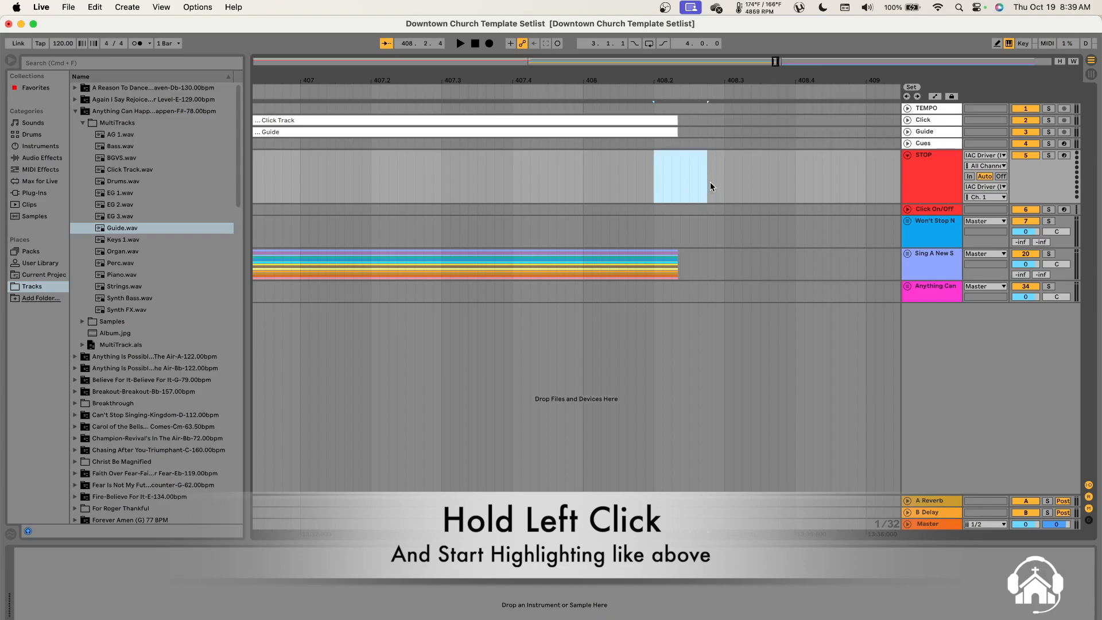
left_click_drag(720, 187, 721, 187)
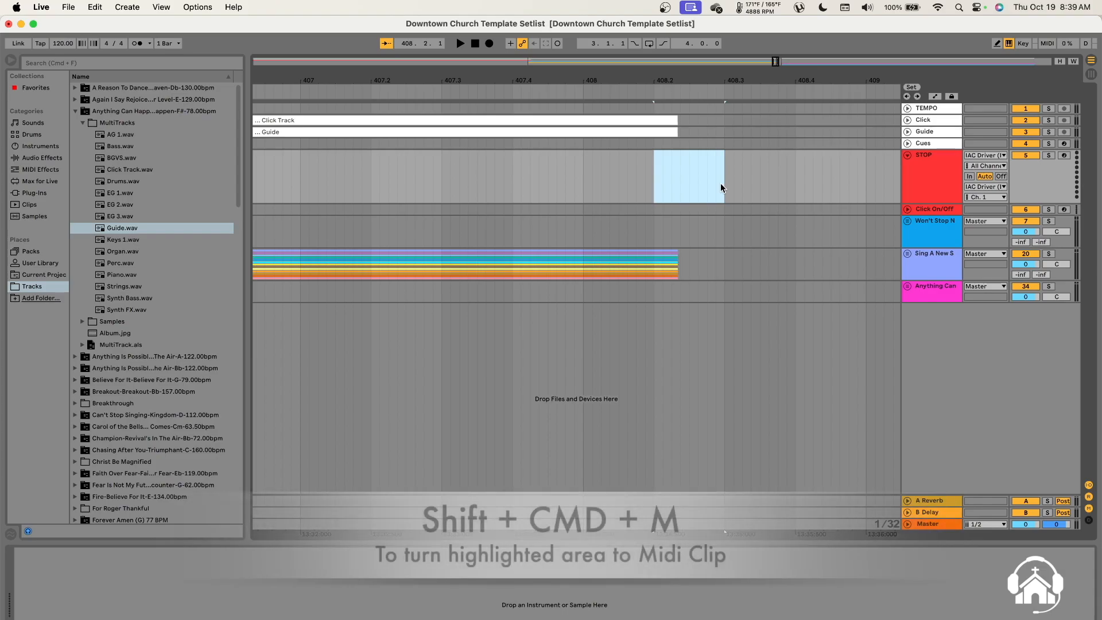
key("shift+super+m")
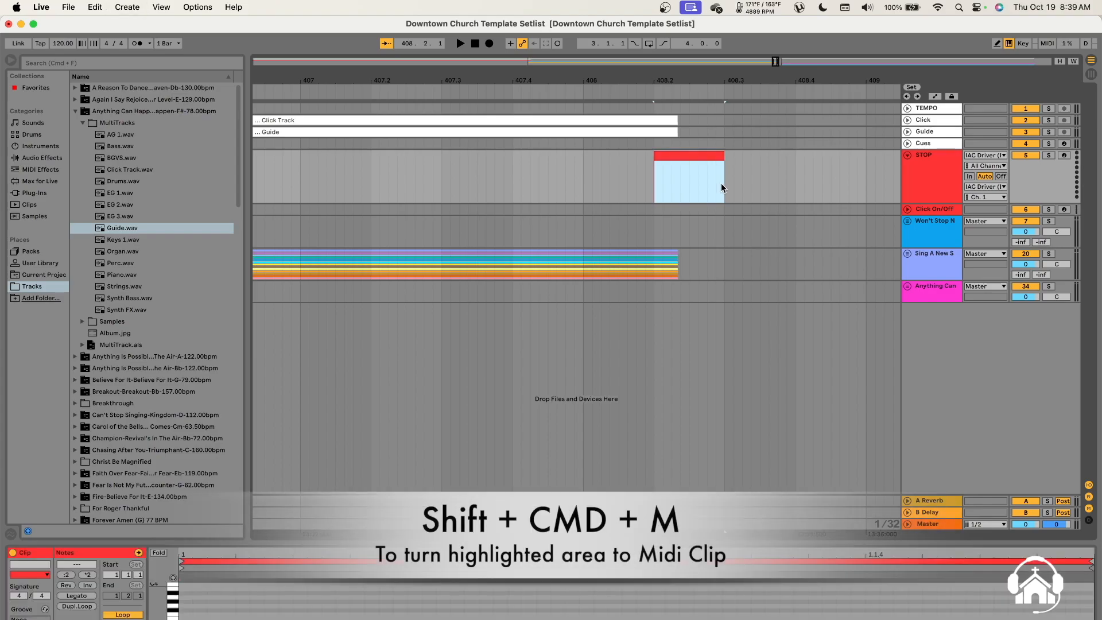
left_click(671, 178)
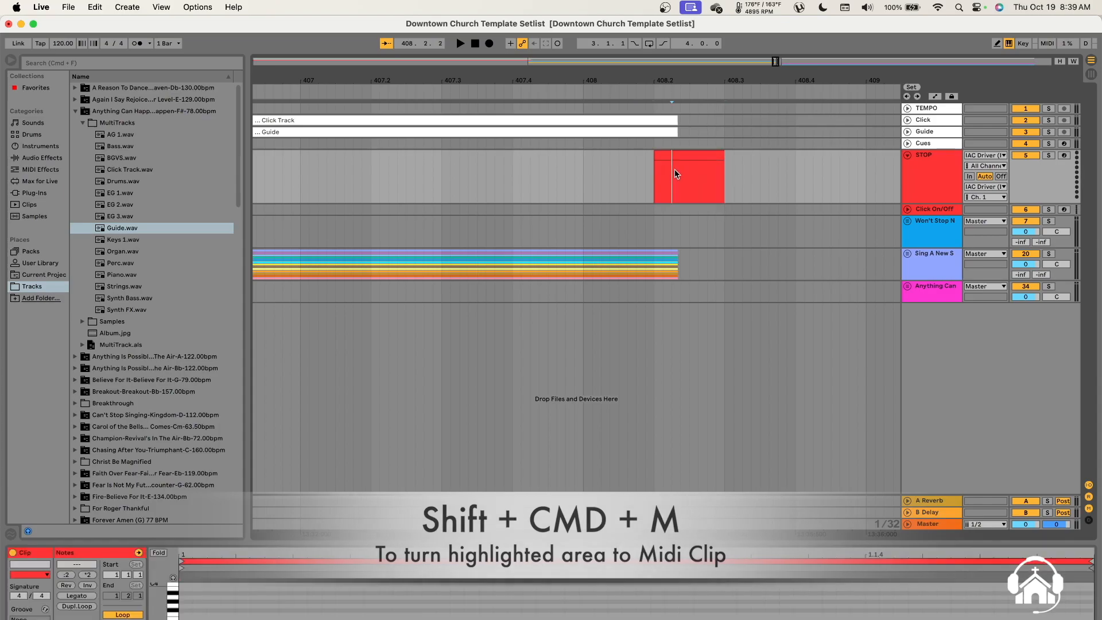
left_click(713, 164)
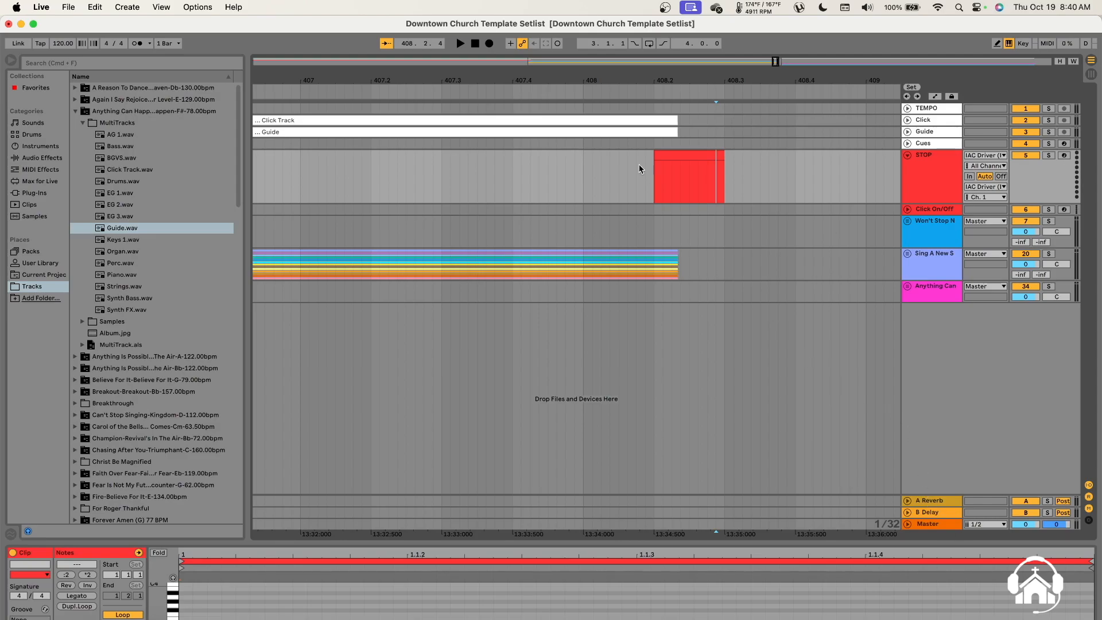
Step: Move and resize the Live window, and toggle the clip view off and on so the new clip's note editor is fully visible
left_click_drag(639, 25, 635, 4)
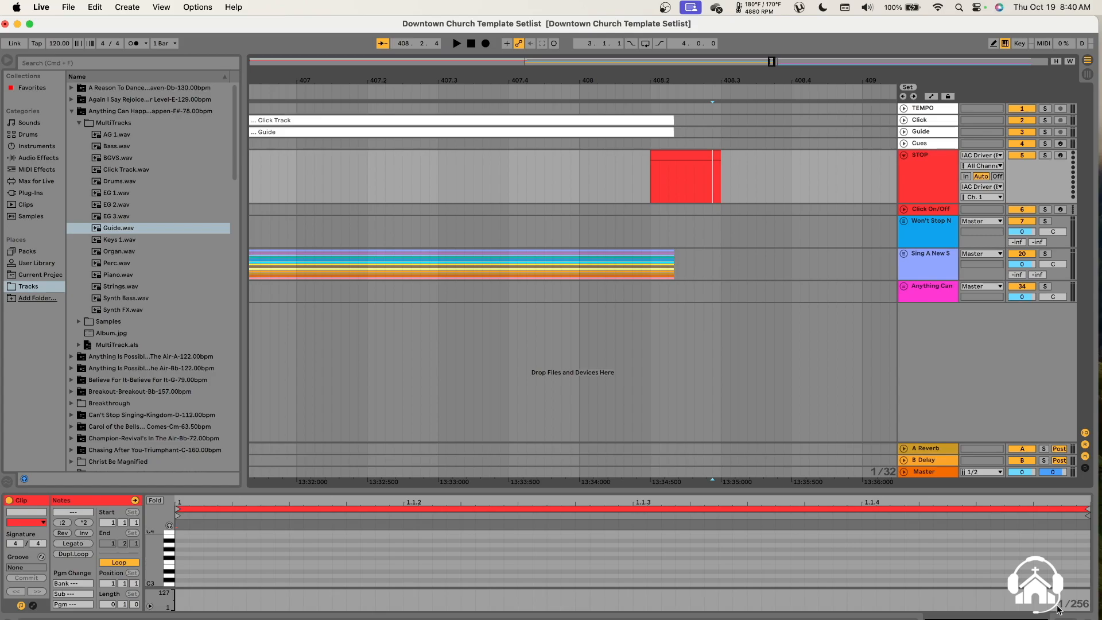
left_click_drag(572, 619, 572, 597)
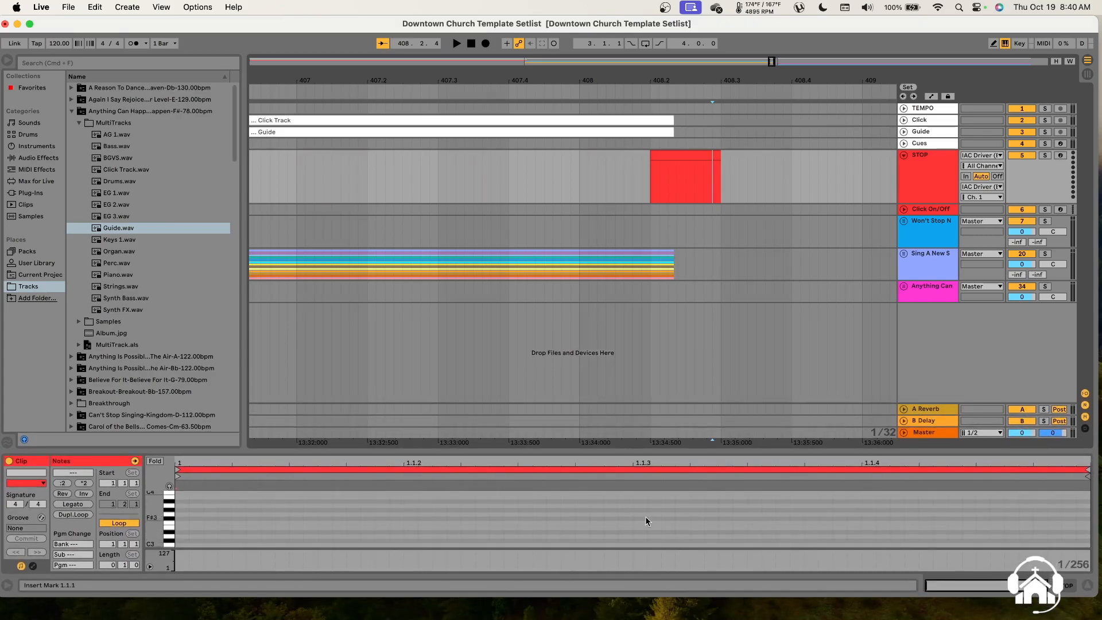
left_click(1086, 587)
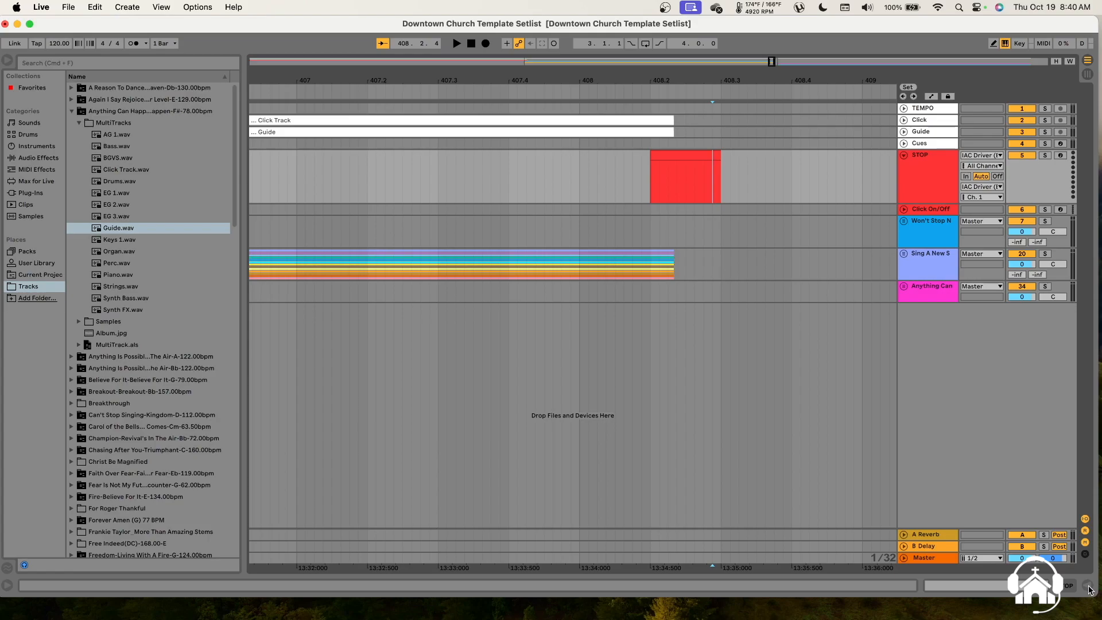
left_click(1085, 588)
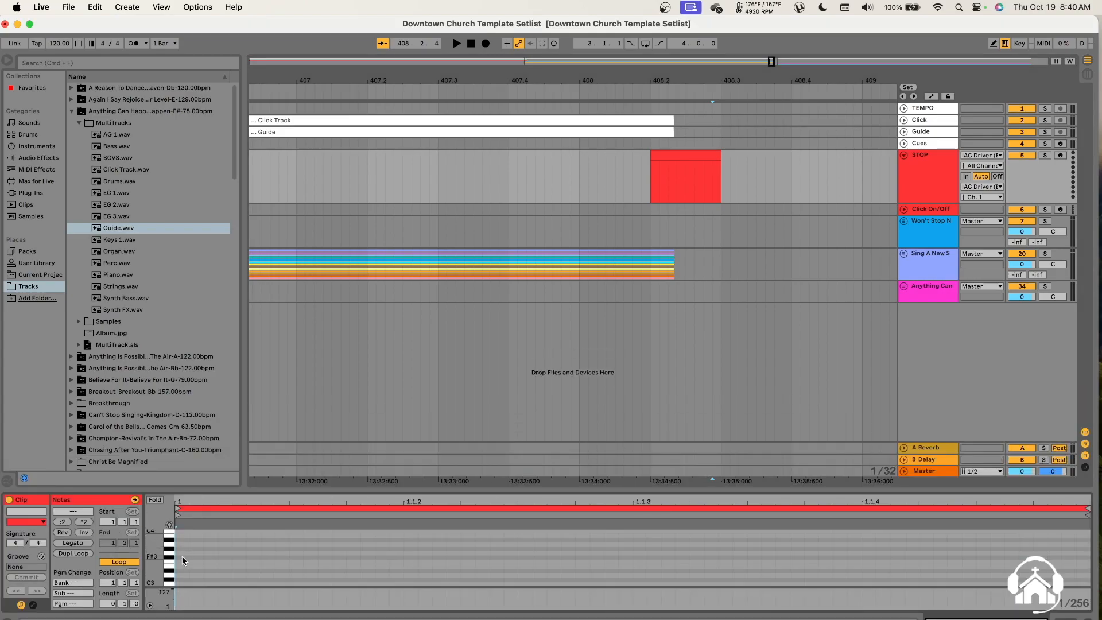
Step: Draw a very short C3 note at the start of the STOP track's MIDI clip, using Draw Mode on the 1/512 grid
scroll(195, 569, "down", 3)
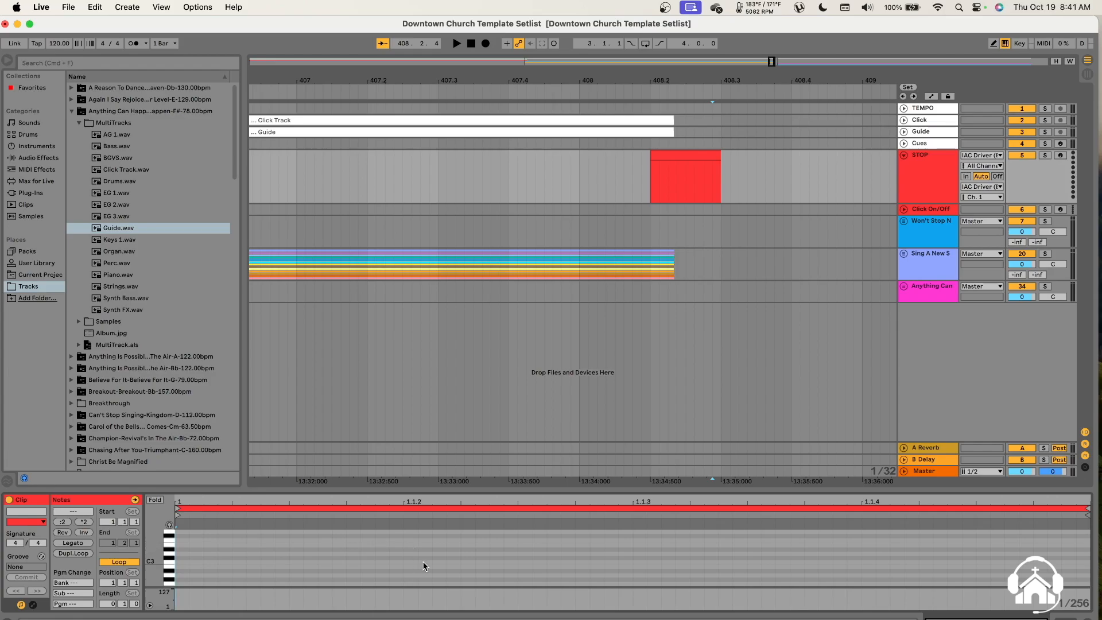
key("b")
scroll(184, 557, "up", 3)
scroll(185, 556, "down", 1)
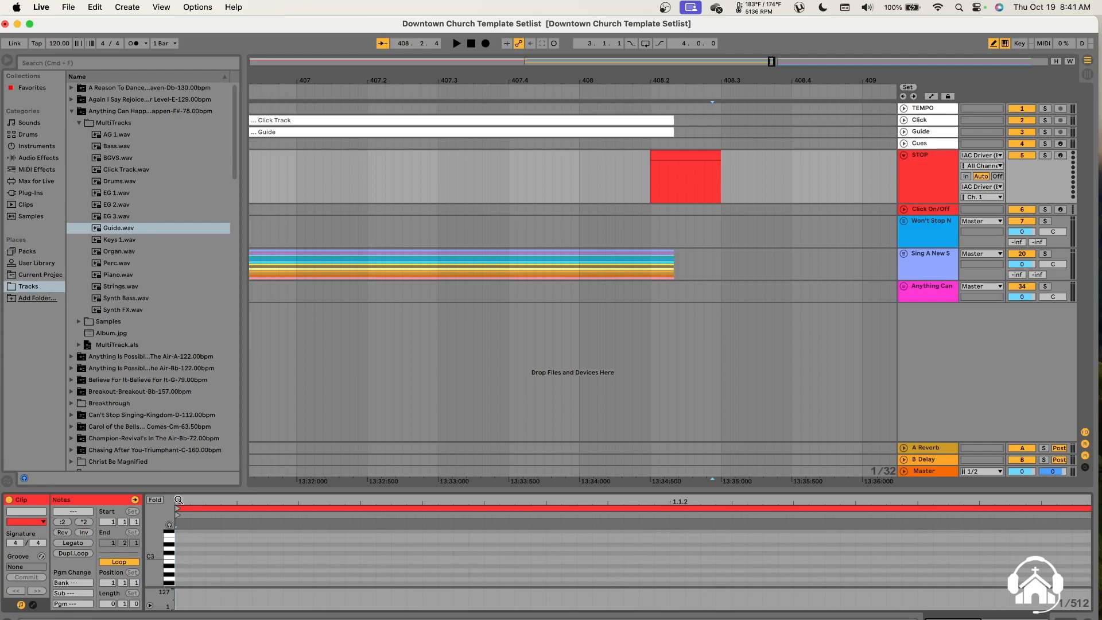
left_click(180, 555)
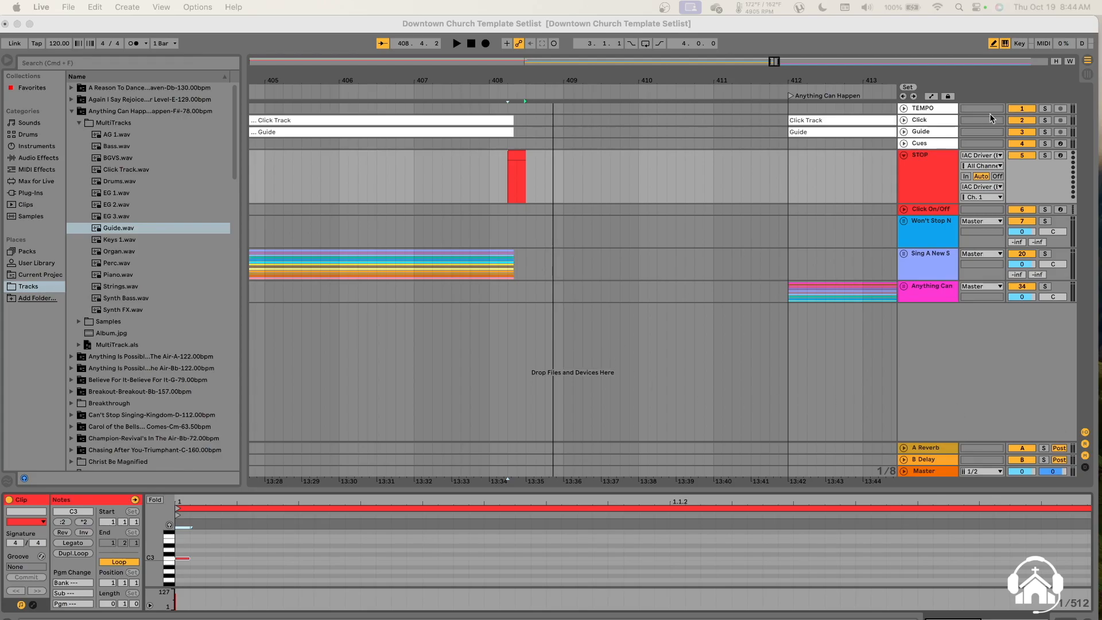
Step: Map MIDI note C3 to the transport's Stop control by playing through the STOP clip in MIDI mapping mode, and leave mapping mode
left_click(1044, 45)
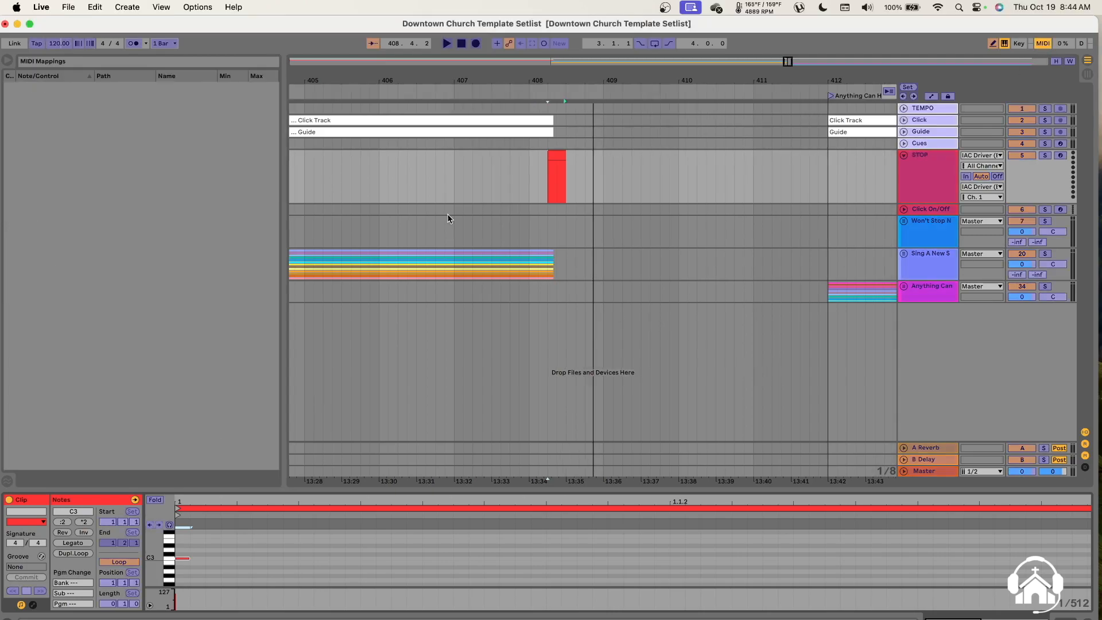
scroll(393, 168, "left", 2)
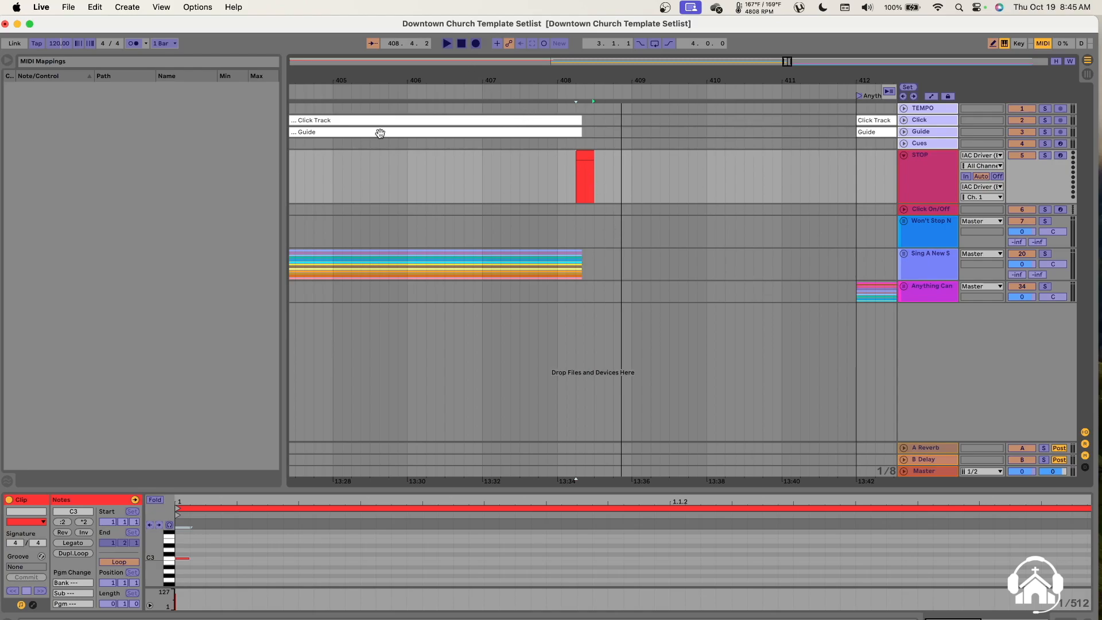
left_click(333, 92)
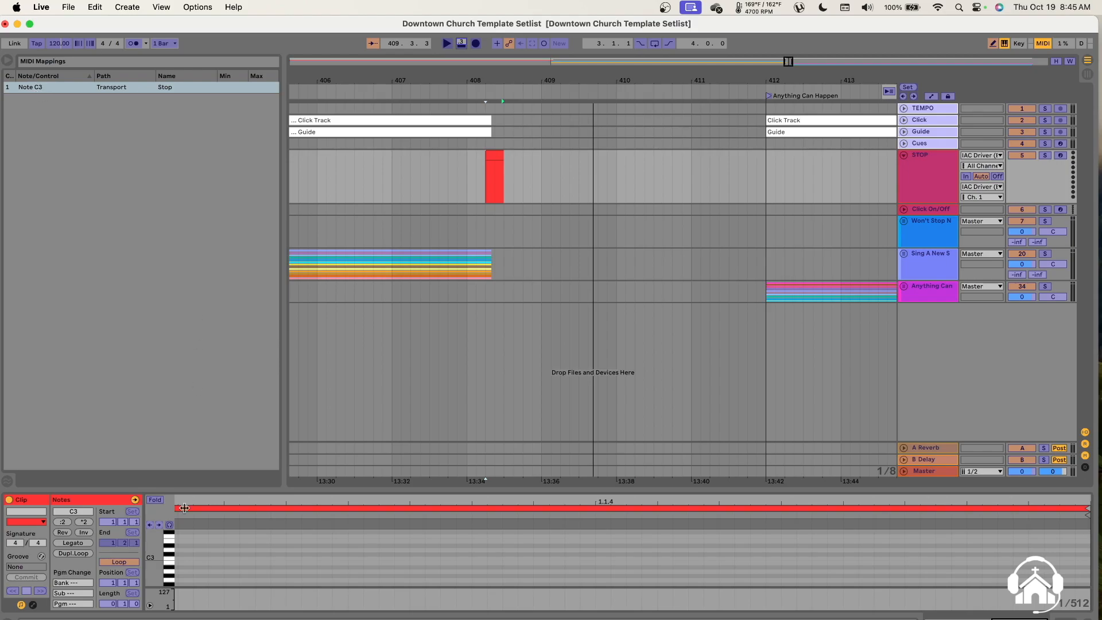
scroll(241, 563, "up", 3)
scroll(241, 567, "down", 1)
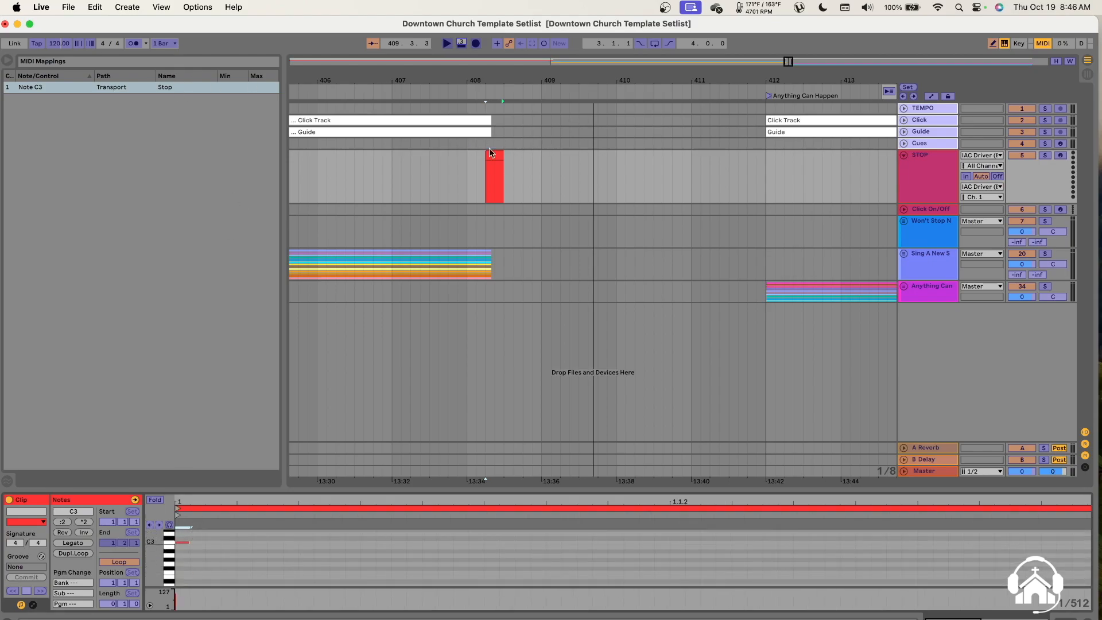
scroll(554, 221, "down", 6)
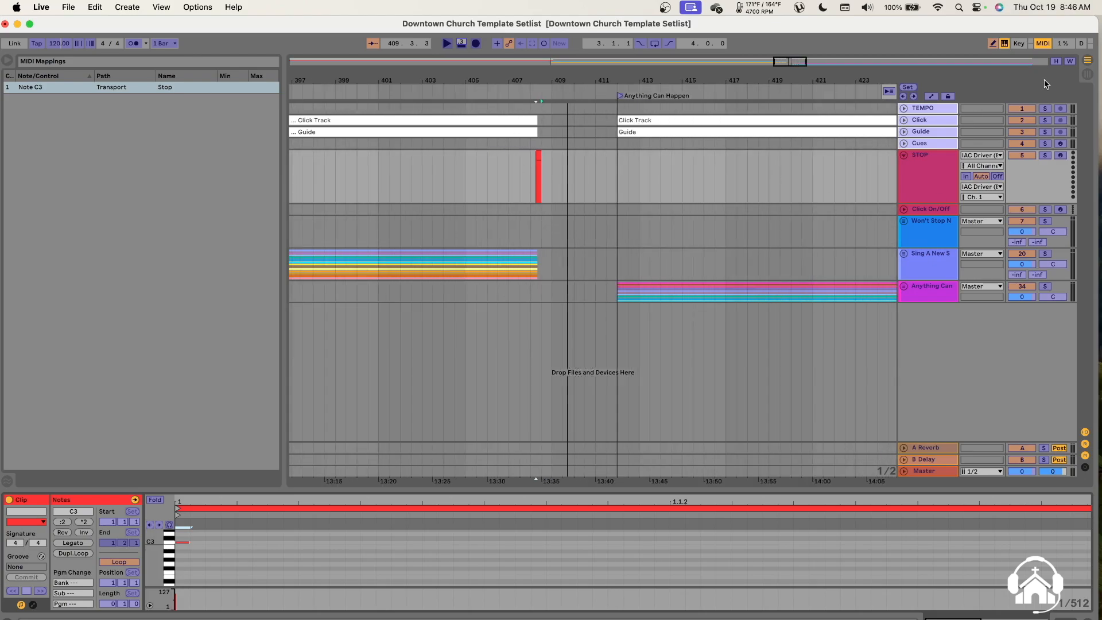
left_click(1043, 44)
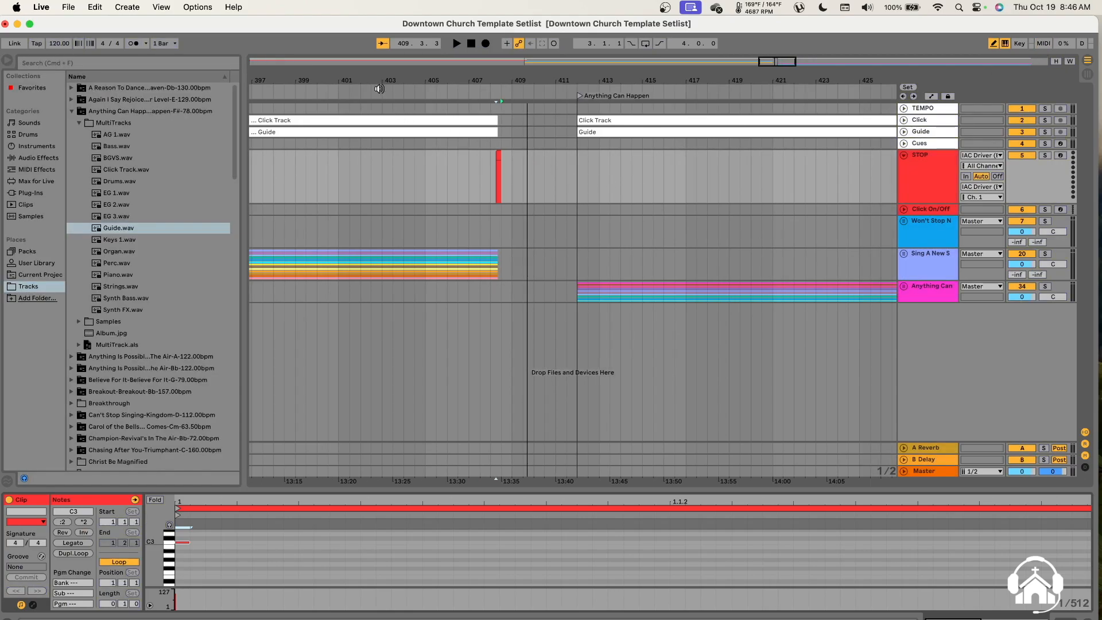
Step: Play the last bars of Sing A New Song through the STOP clip to test the automatic stop
left_click(338, 94)
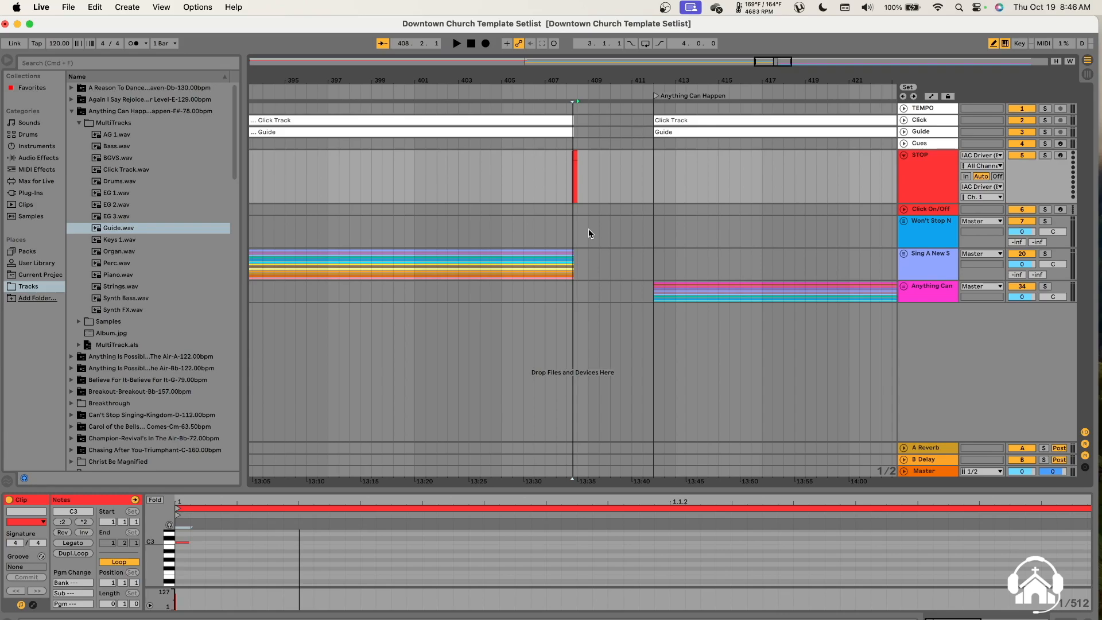
scroll(587, 228, "down", 5)
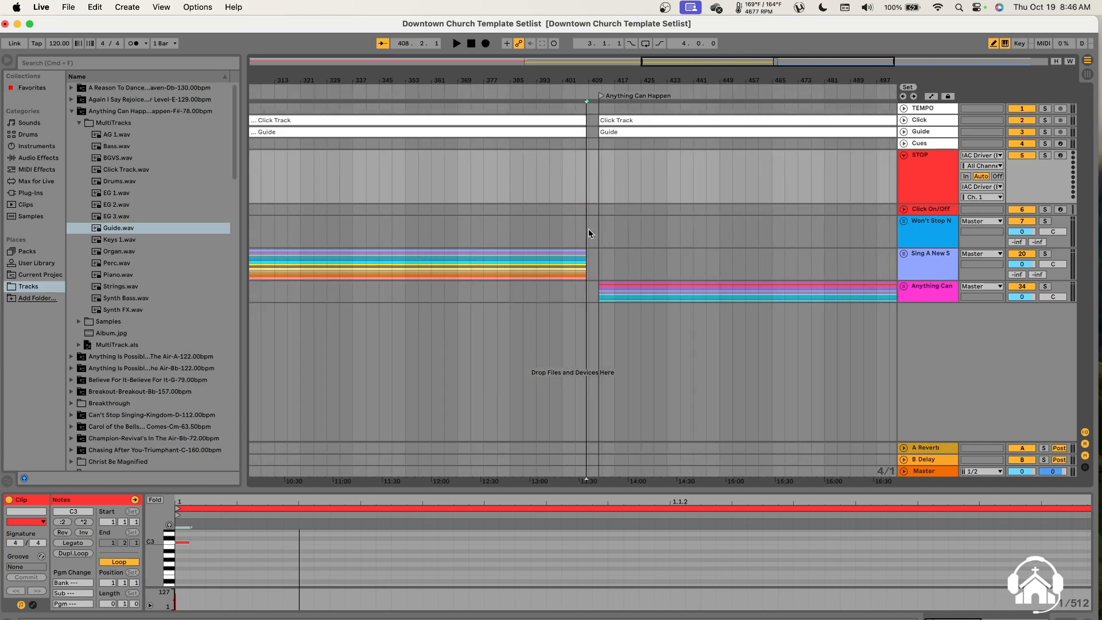
scroll(589, 173, "up", 5)
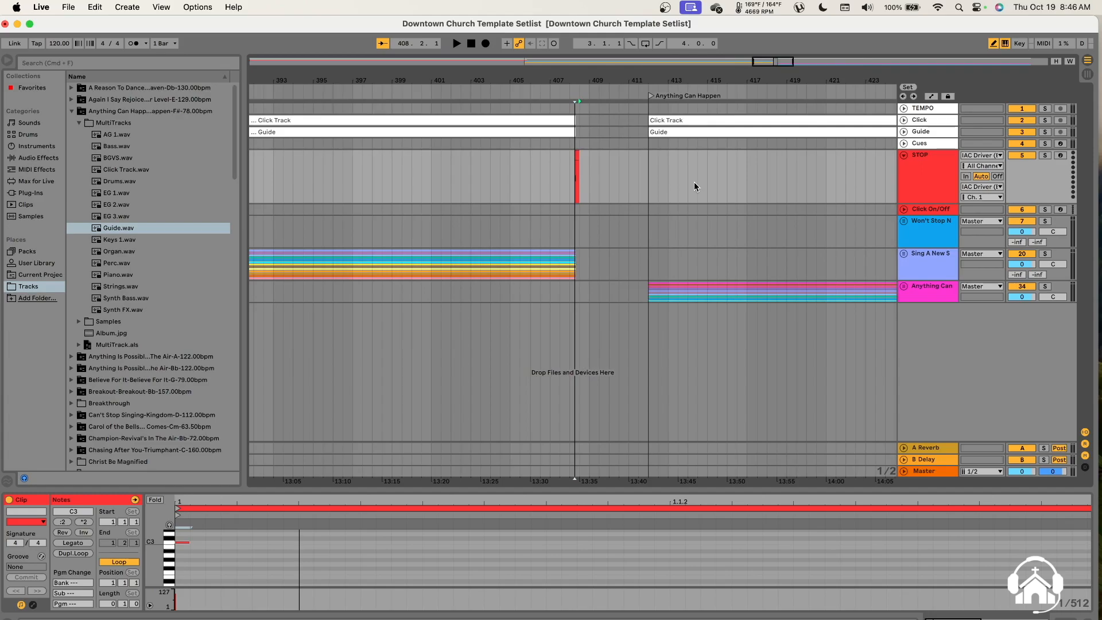
Step: Jump to the Anything Can Happen locator, play the song's opening briefly and stop playback
key("alt+Right")
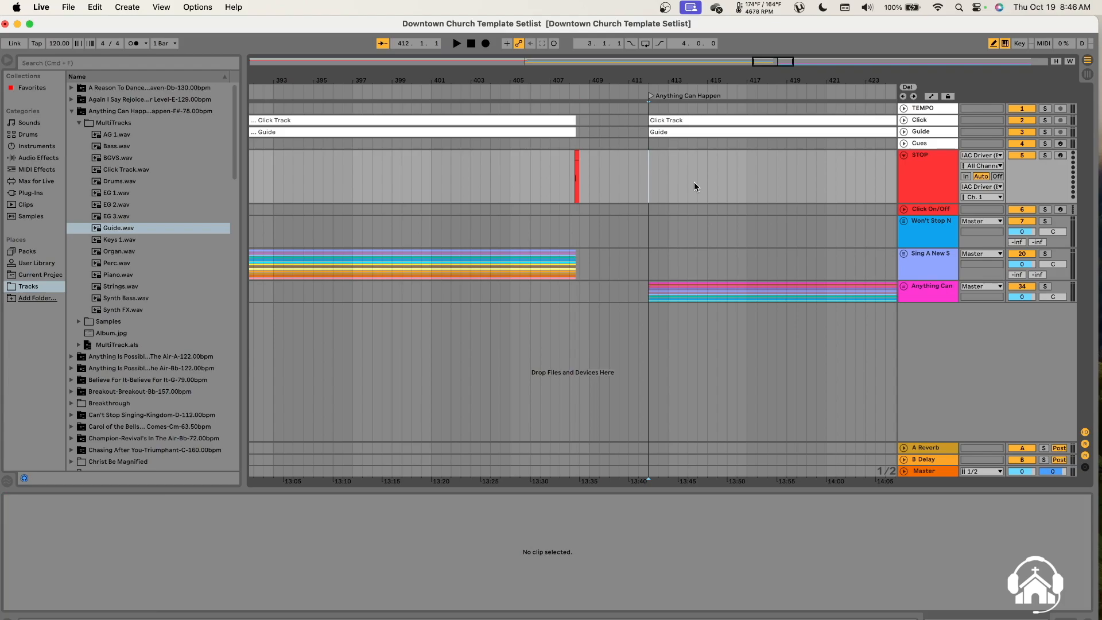
key("space")
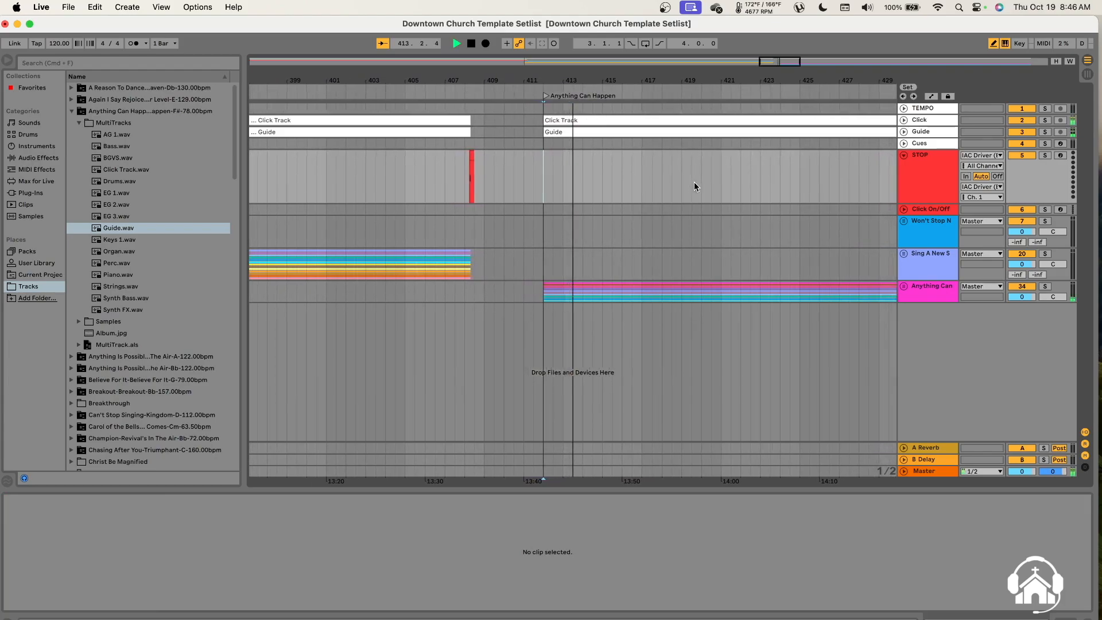
key("space")
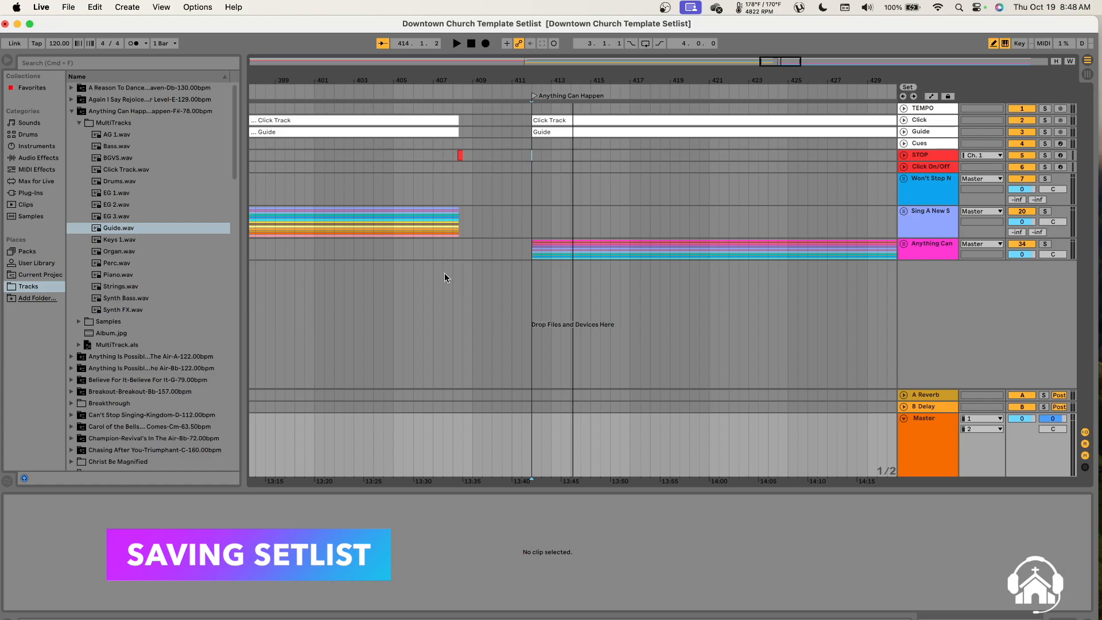
Step: Start saving the Live Set under a new name and choose the G-DRIVE mobile SSD as the location
left_click(69, 8)
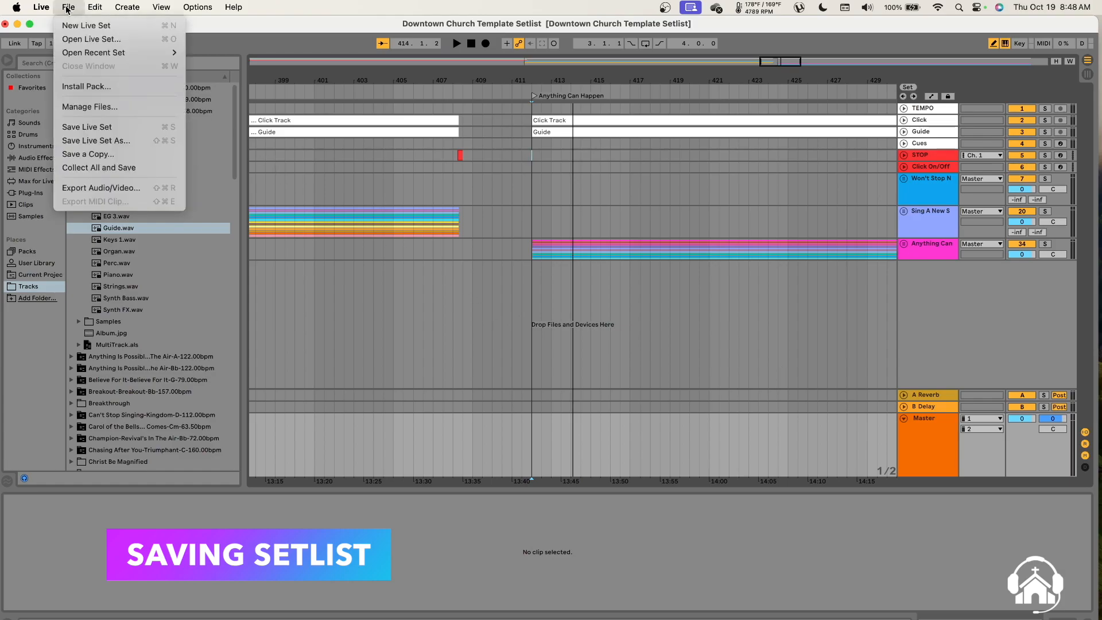
left_click(89, 140)
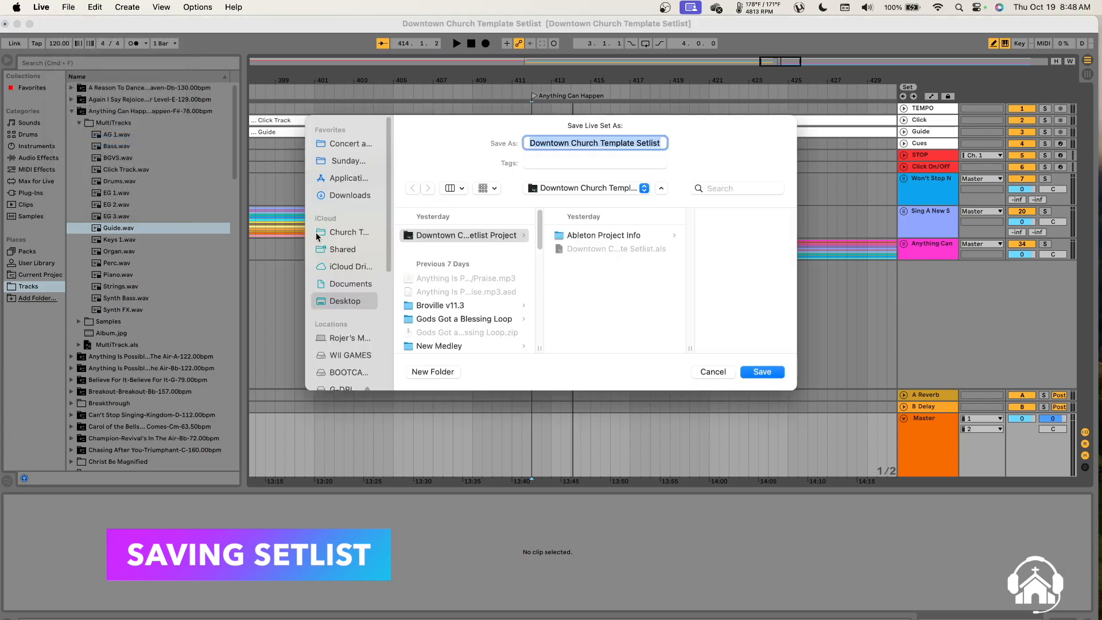
scroll(344, 355, "down", 3)
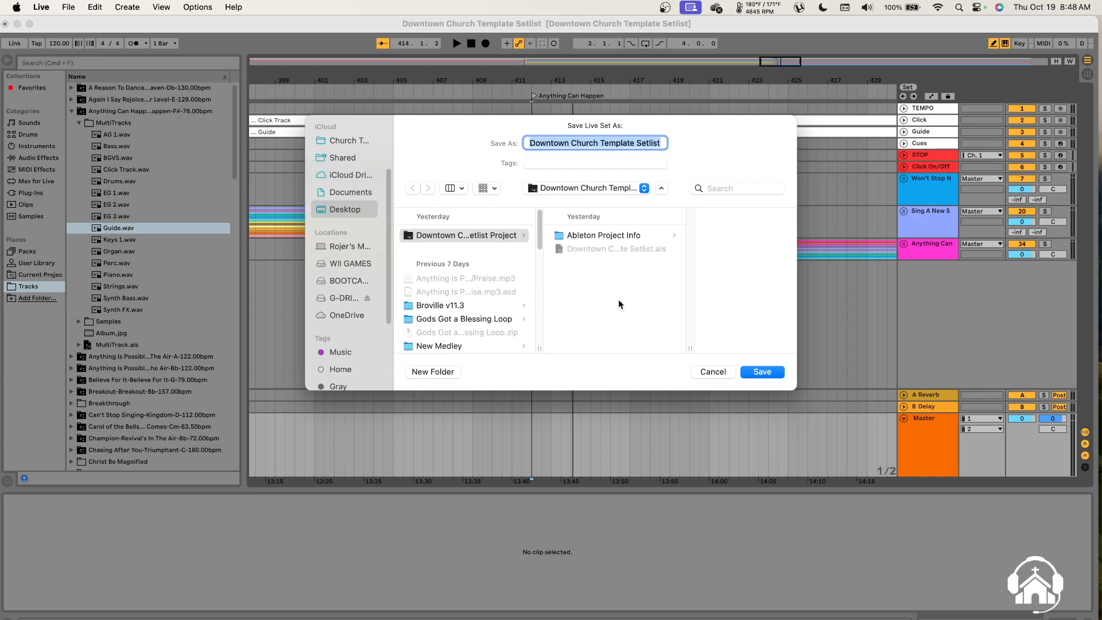
left_click(592, 298)
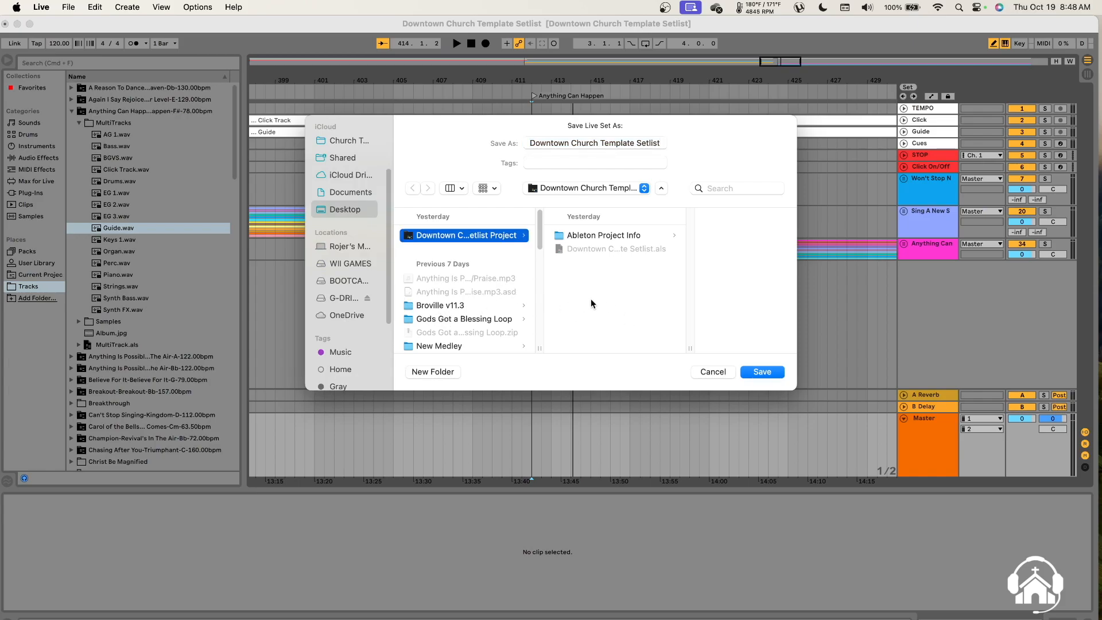
left_click(346, 300)
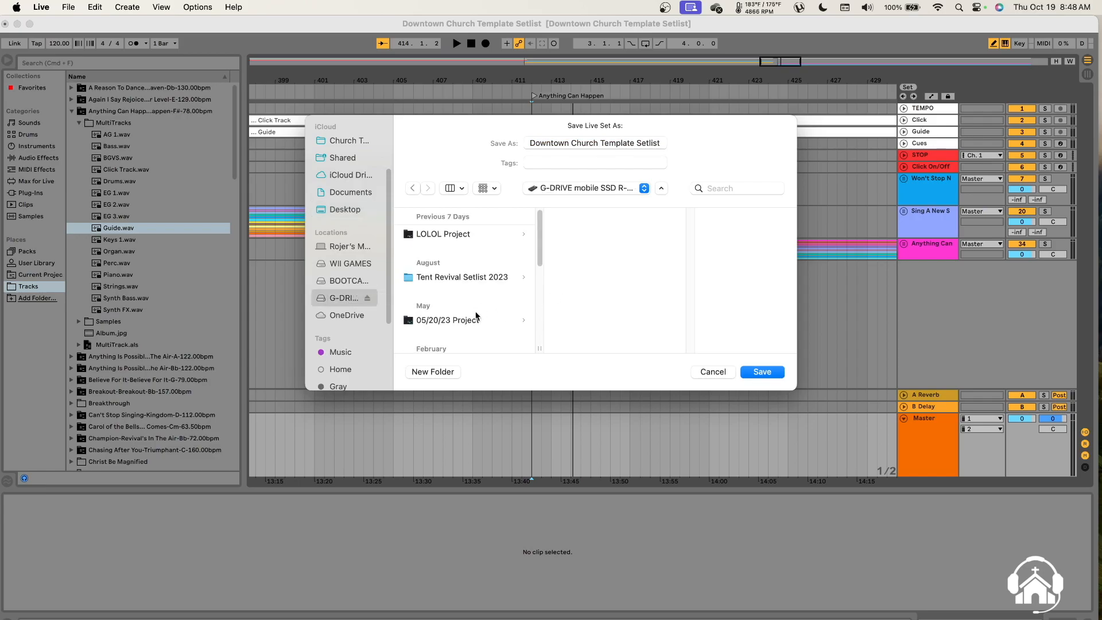
scroll(476, 316, "down", 10)
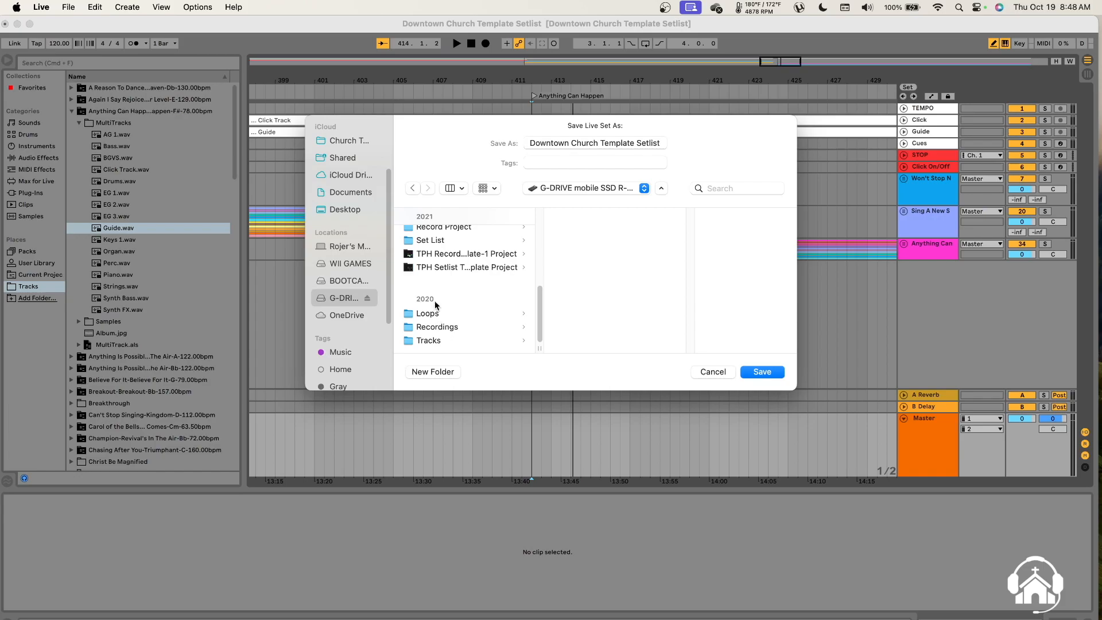
scroll(436, 298, "up", 1)
left_click(442, 258)
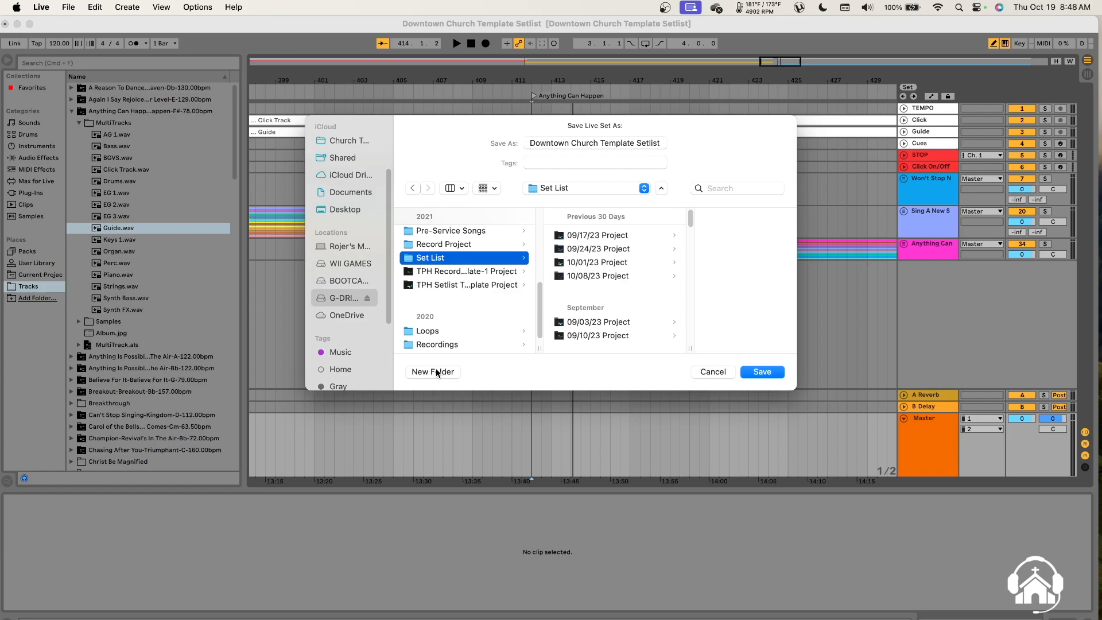
scroll(443, 338, "down", 1)
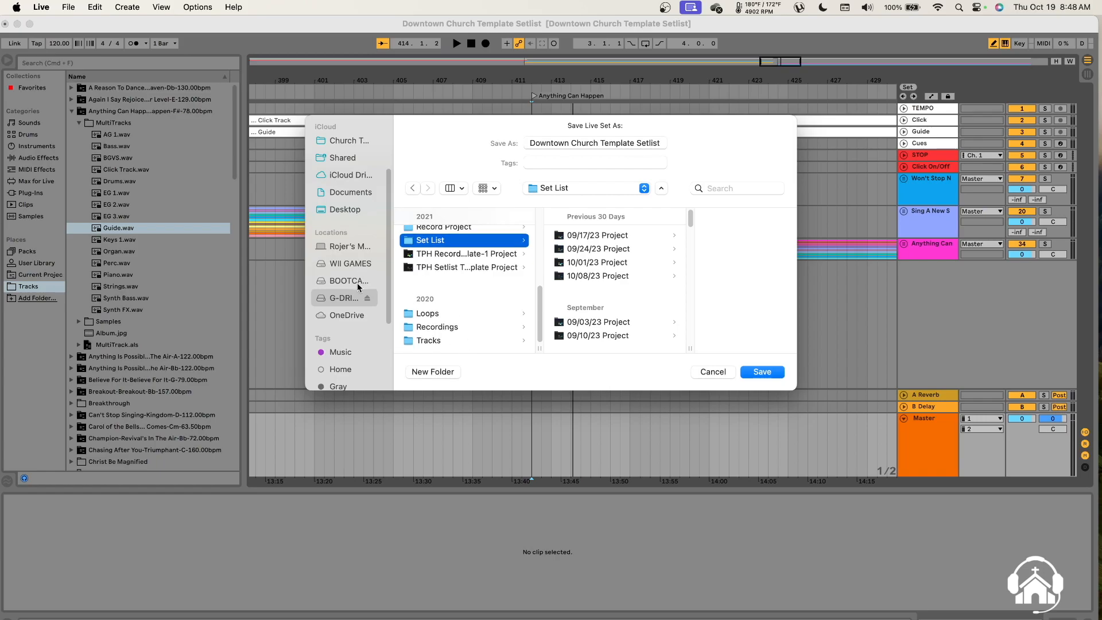
Step: Create a new folder named Downtown Church Setlist at the top level of the G-DRIVE mobile SSD
left_click(354, 297)
left_click(441, 371)
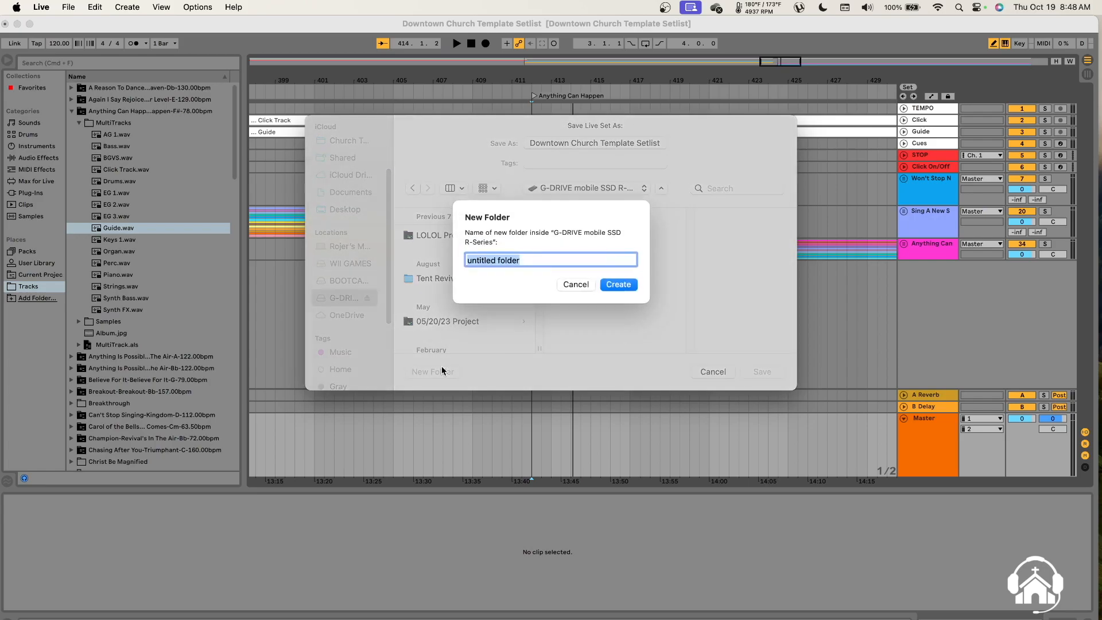
type("D")
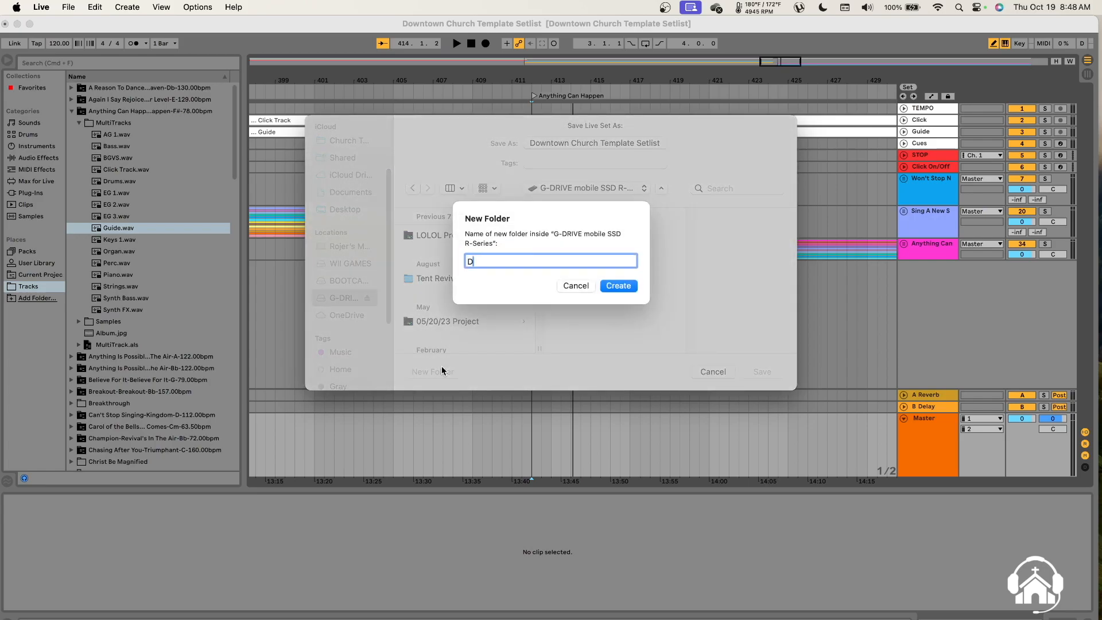
type("owntown Church Setlist")
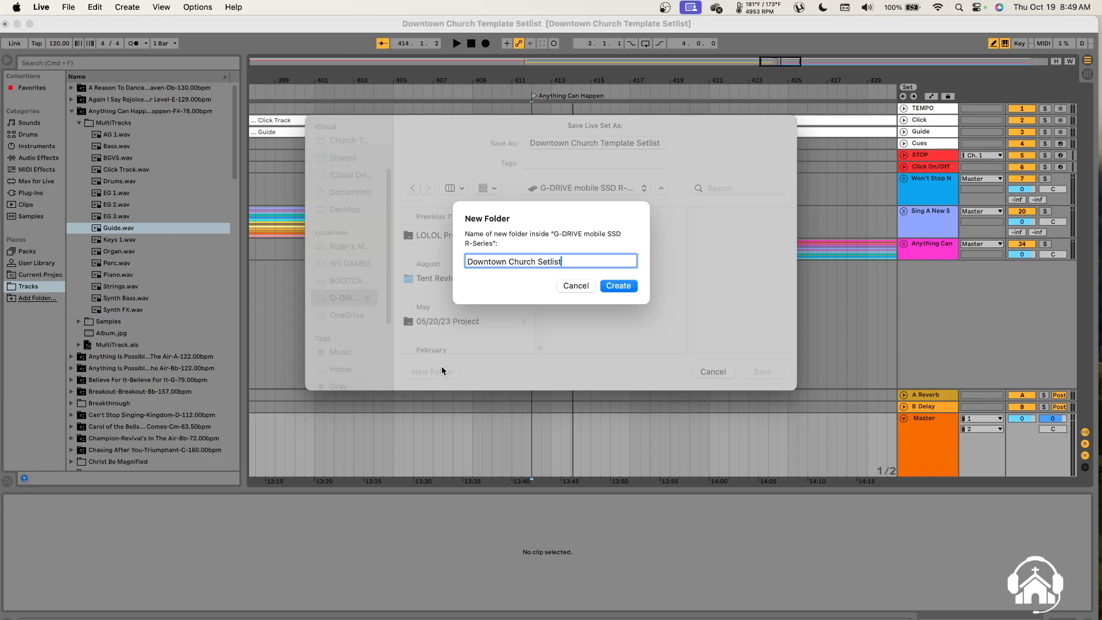
left_click(632, 285)
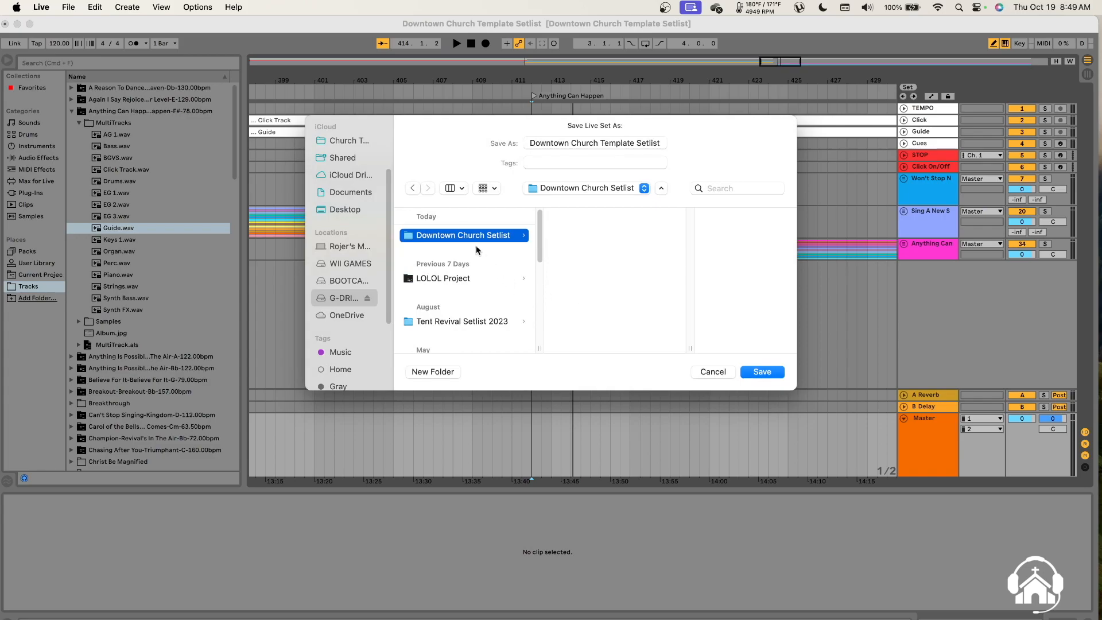
Step: Name the Live Set 10/22/23 and save it in the Downtown Church Setlist folder
triple_click(575, 144)
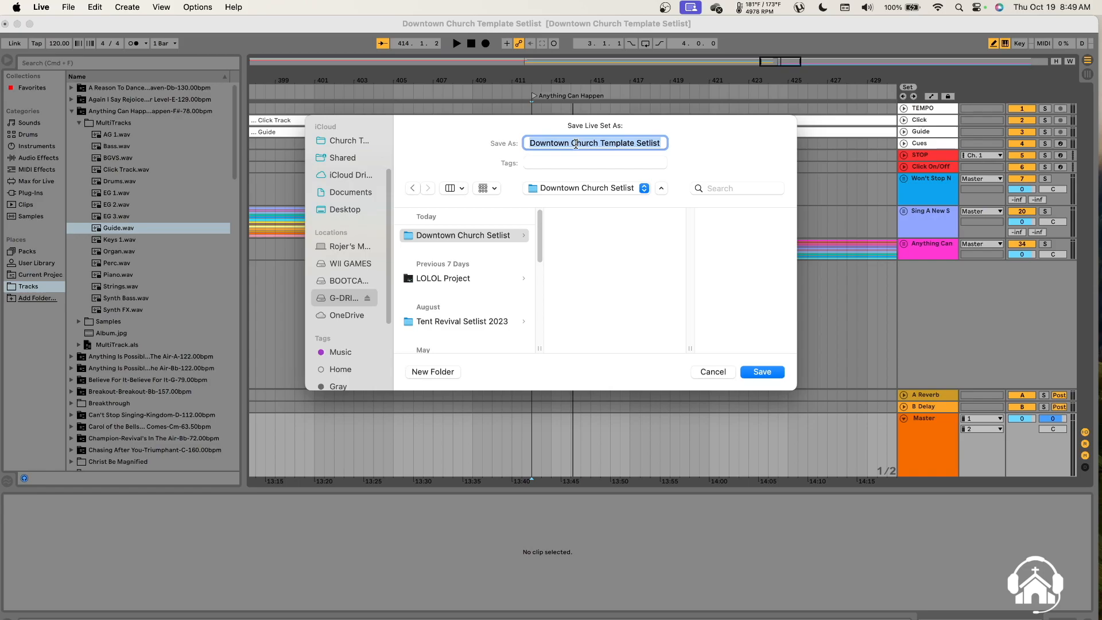
key("BackSpace")
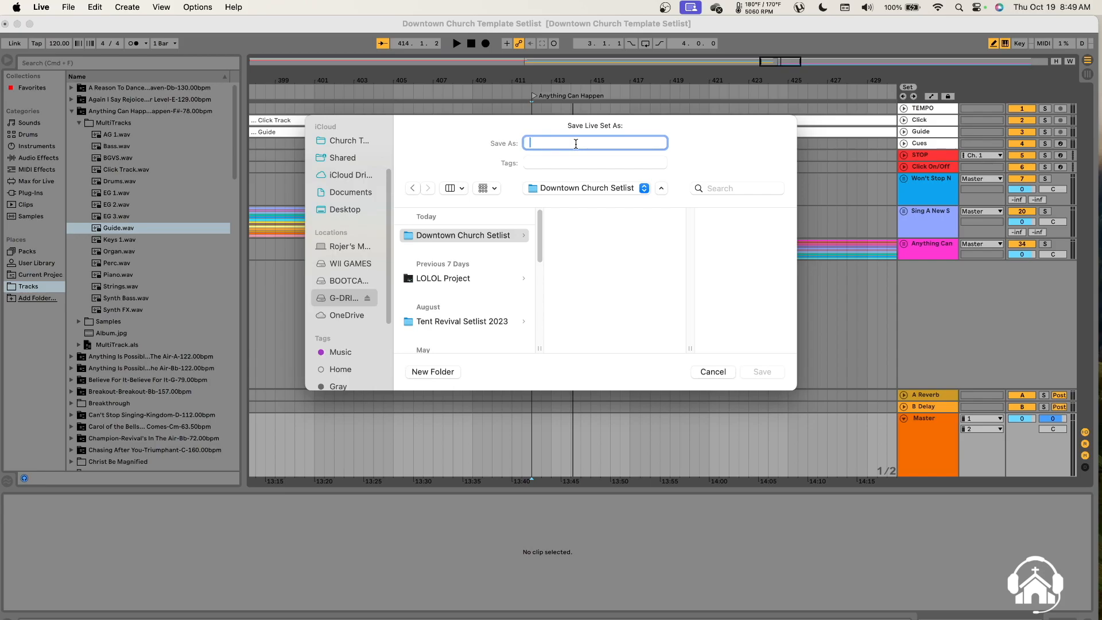
type("10/")
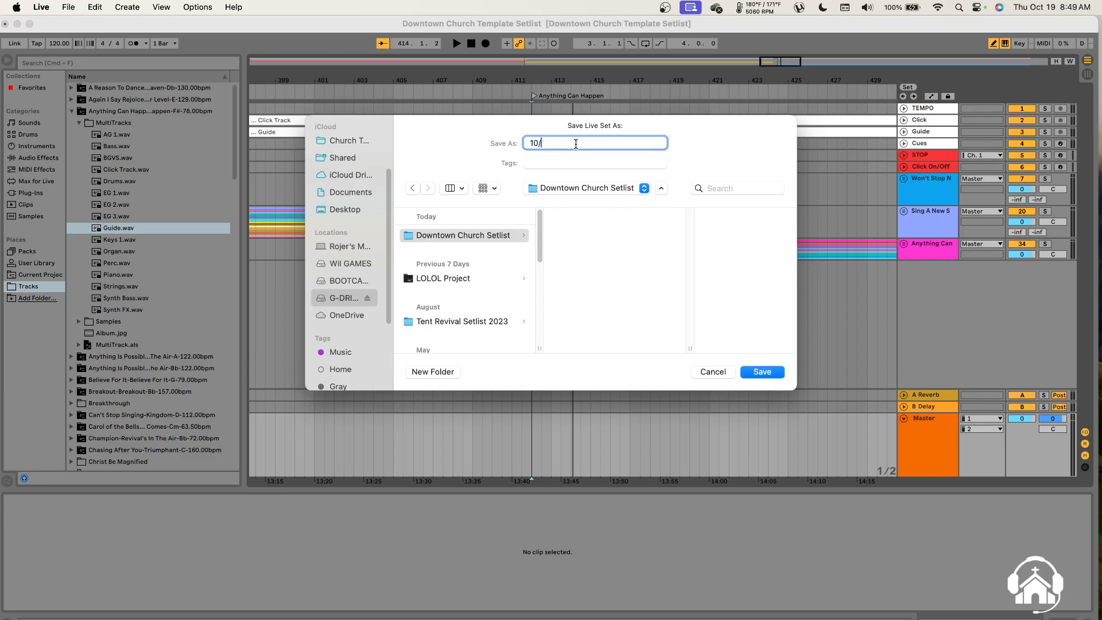
type("22/23")
left_click(770, 373)
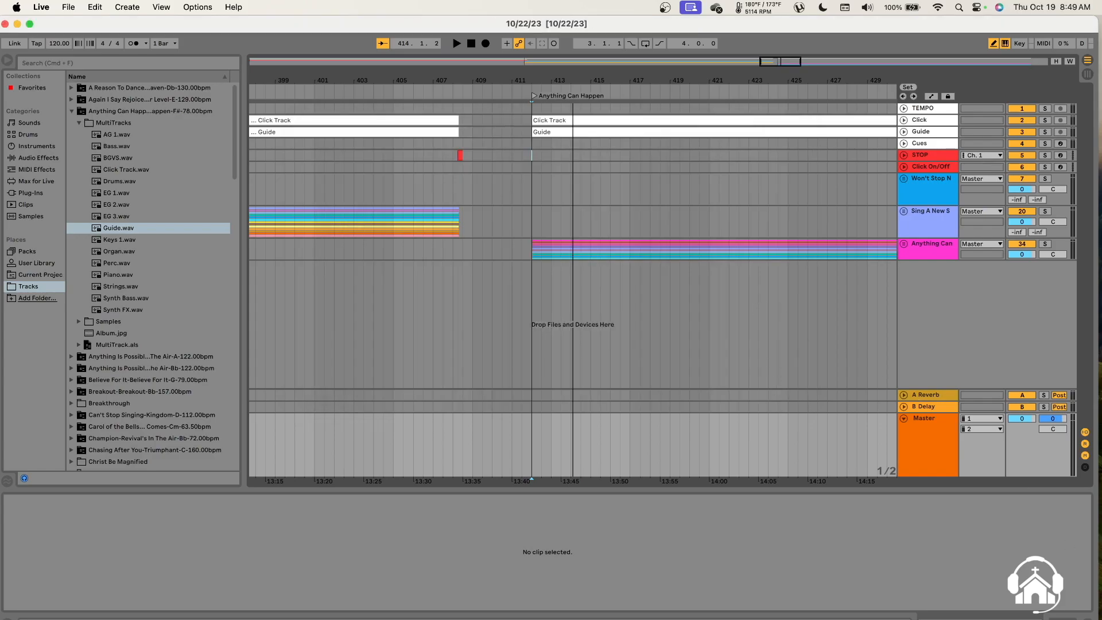
Step: Switch to Finder and check the saved project in the Downtown Church Setlist folder on the G-DRIVE mobile SSD
left_click(481, 618)
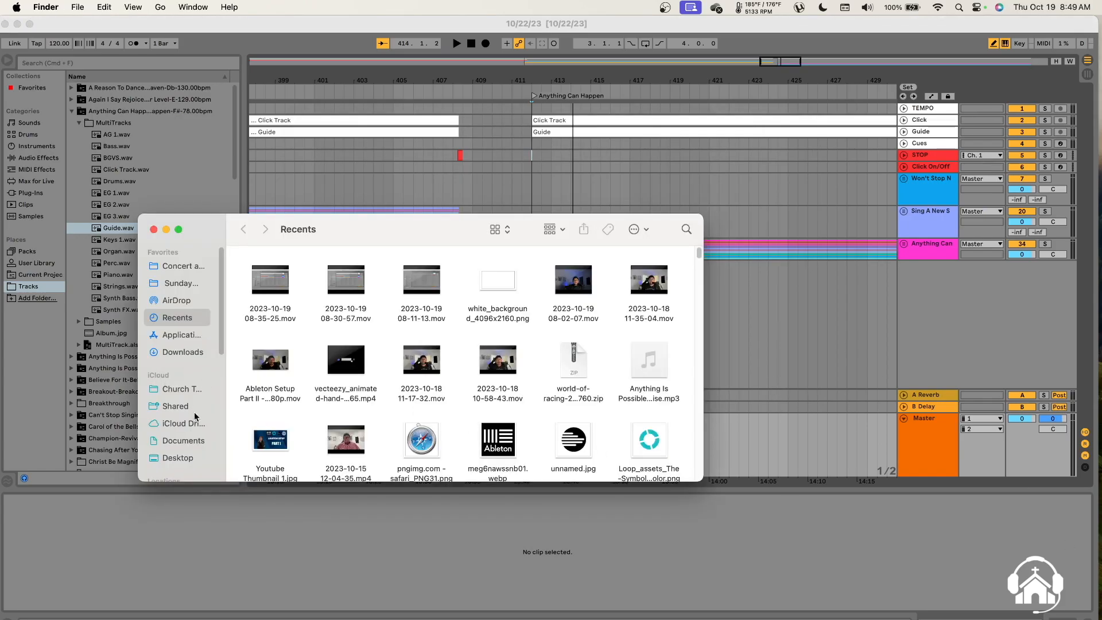
left_click(188, 437)
scroll(178, 425, "down", 5)
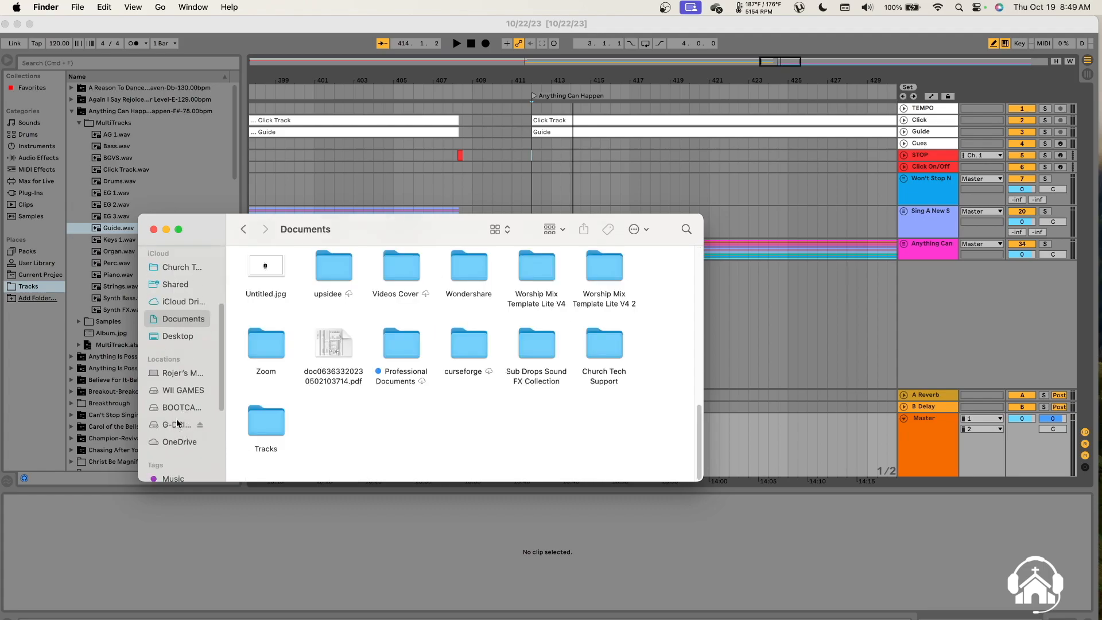
left_click(177, 423)
scroll(460, 376, "up", 2)
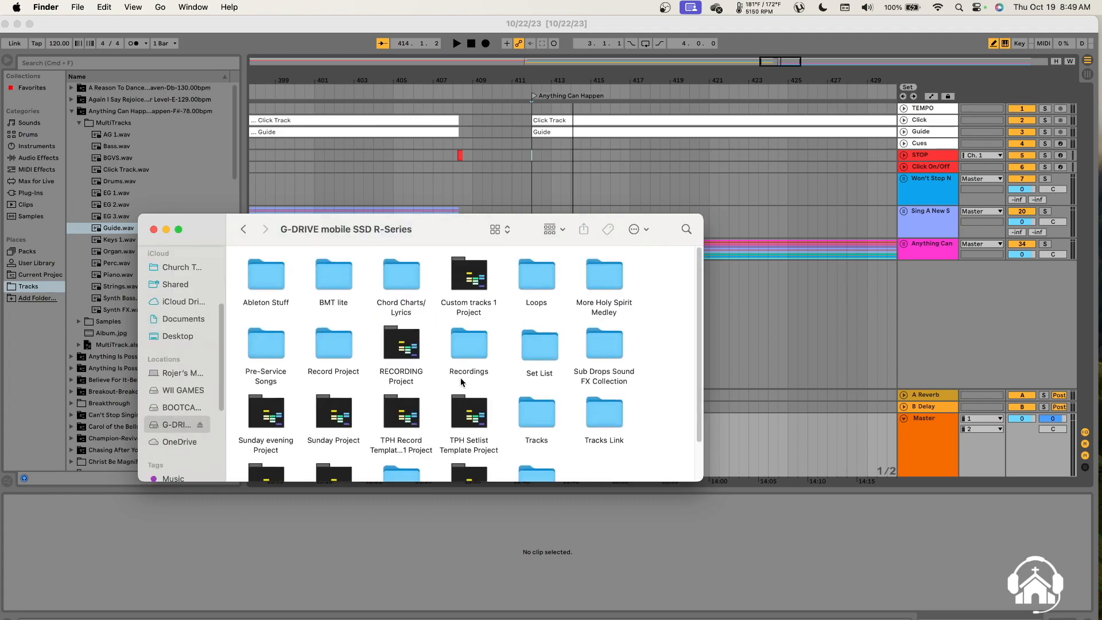
scroll(478, 401, "down", 3)
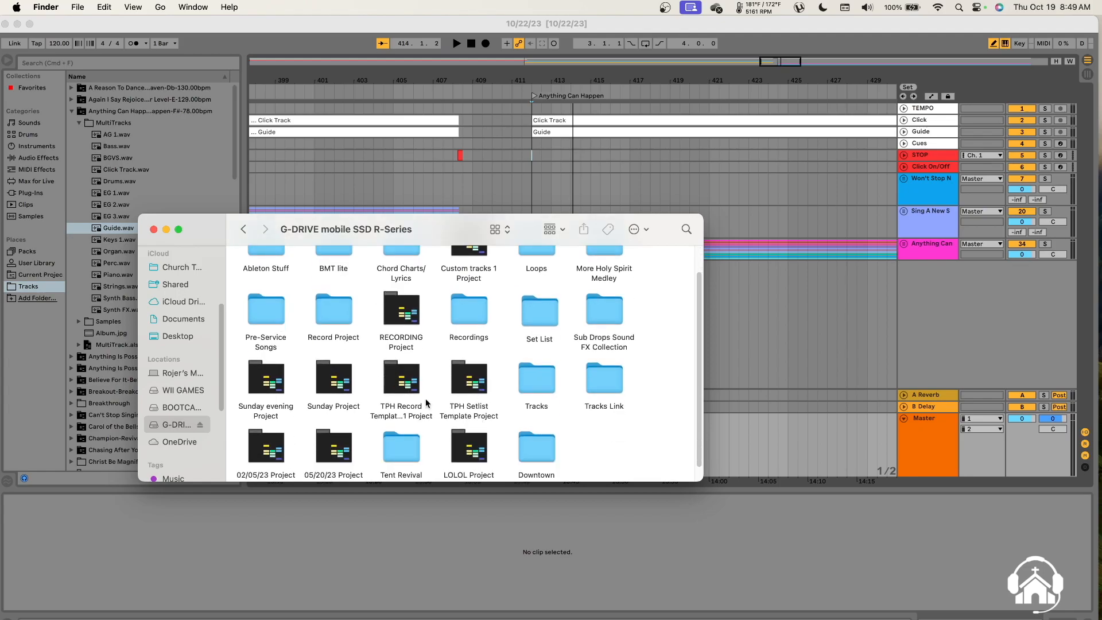
scroll(409, 394, "down", 1)
double_click(545, 439)
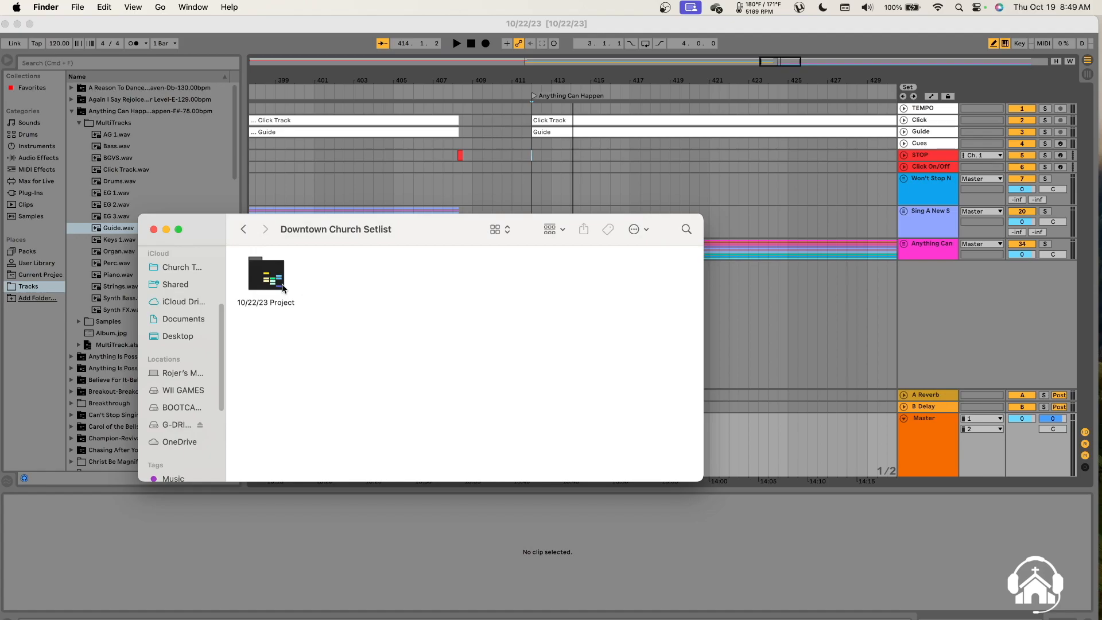
left_click(243, 229)
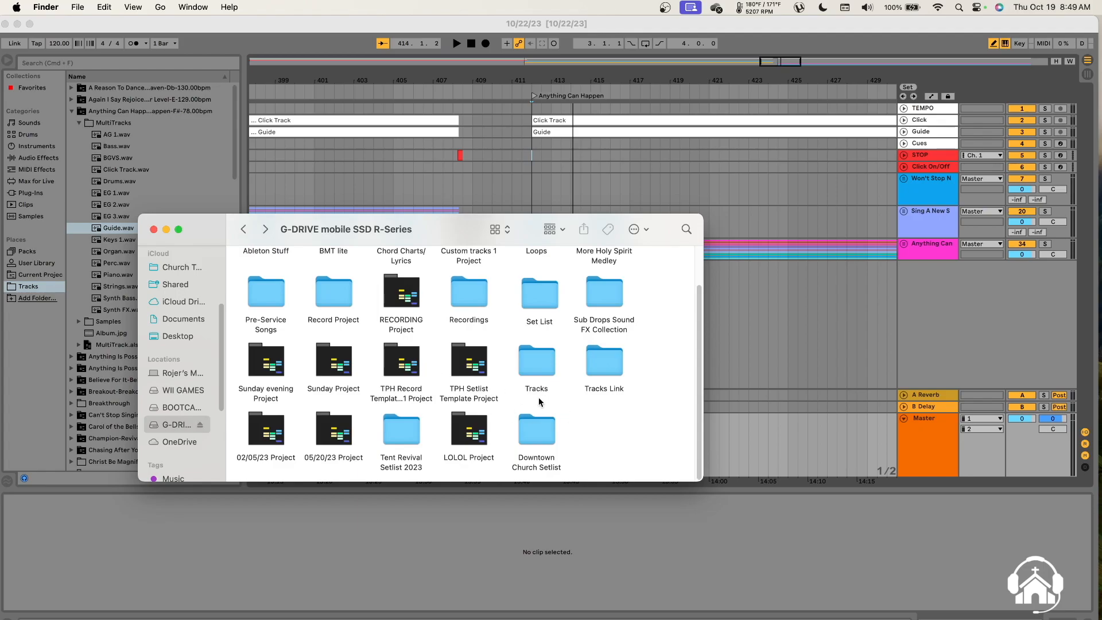
double_click(549, 427)
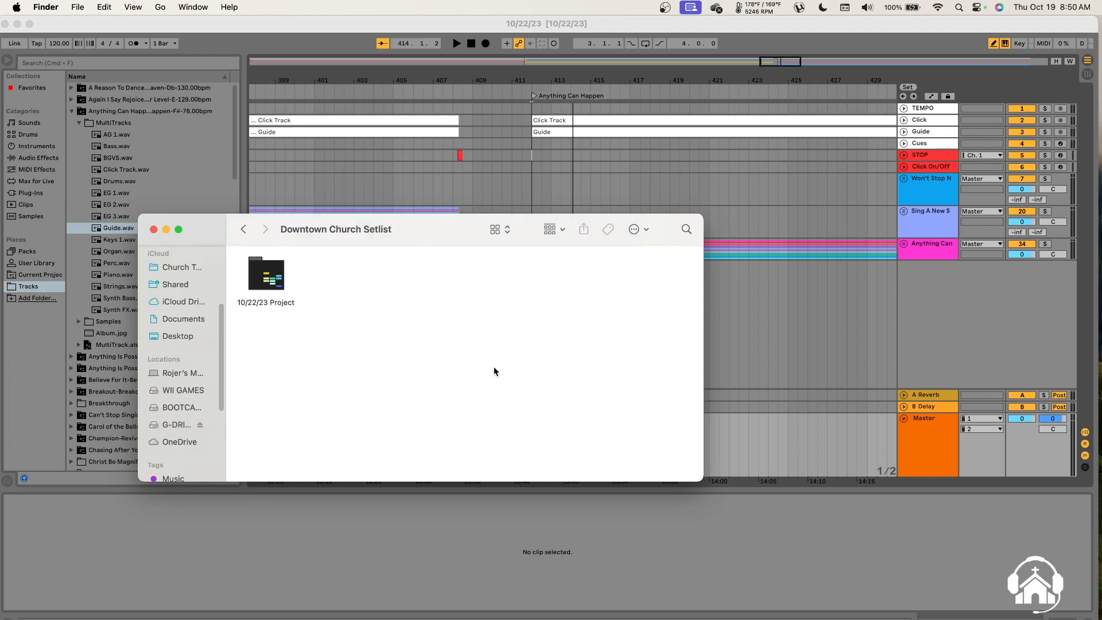
Step: Close the Live Set and reopen 10/22/23.als from the 10/22/23 Project folder inside Downtown Church Setlist, showing all three songs
left_click(5, 24)
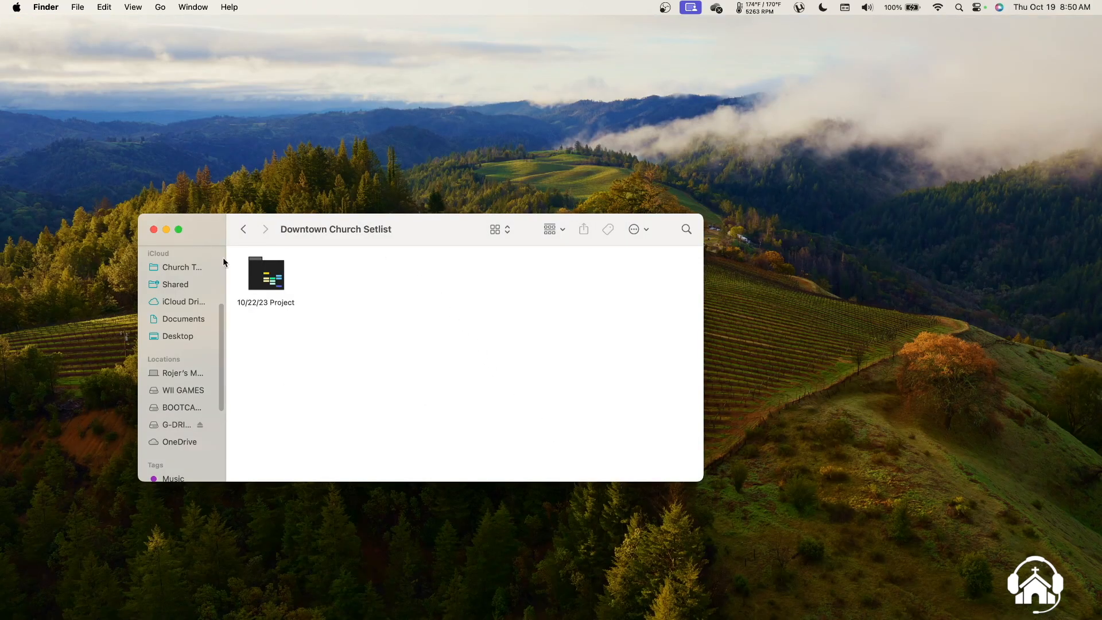
left_click(244, 228)
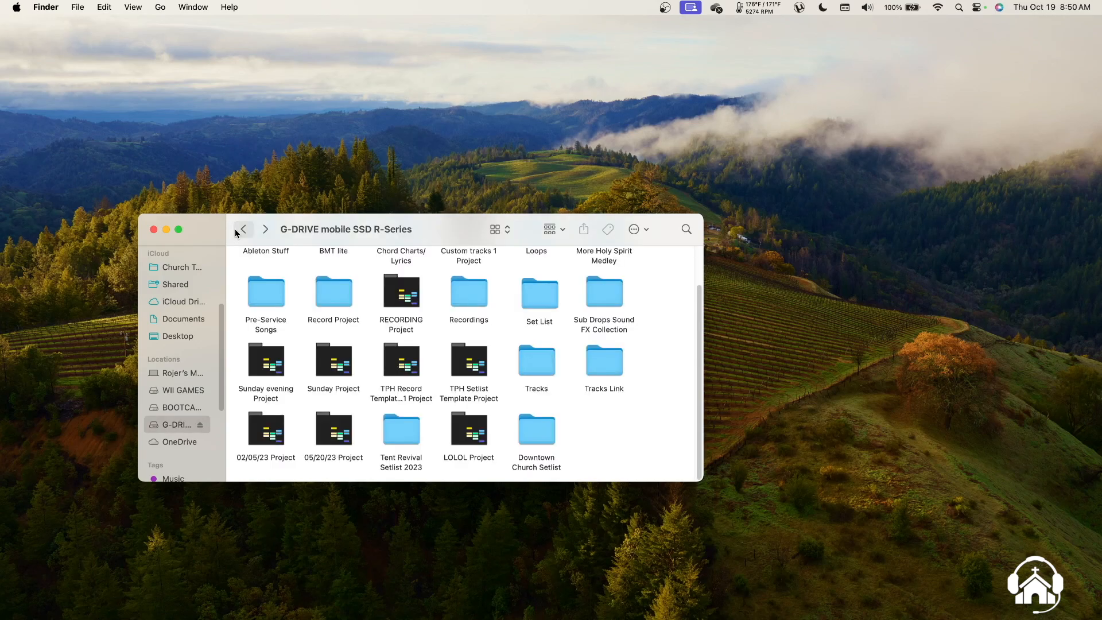
double_click(529, 436)
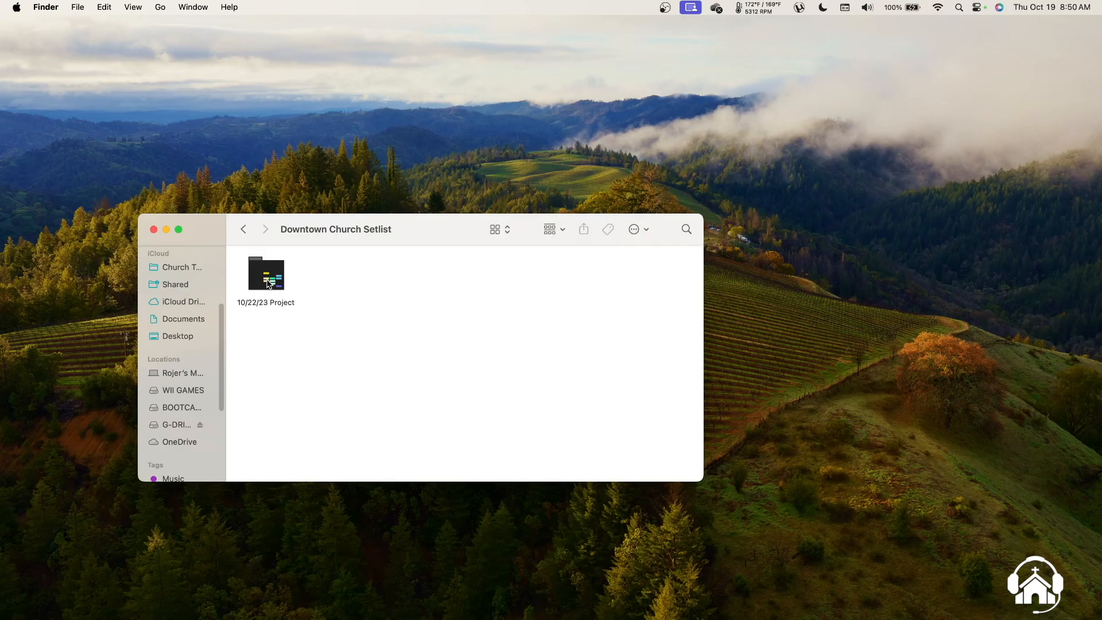
double_click(267, 283)
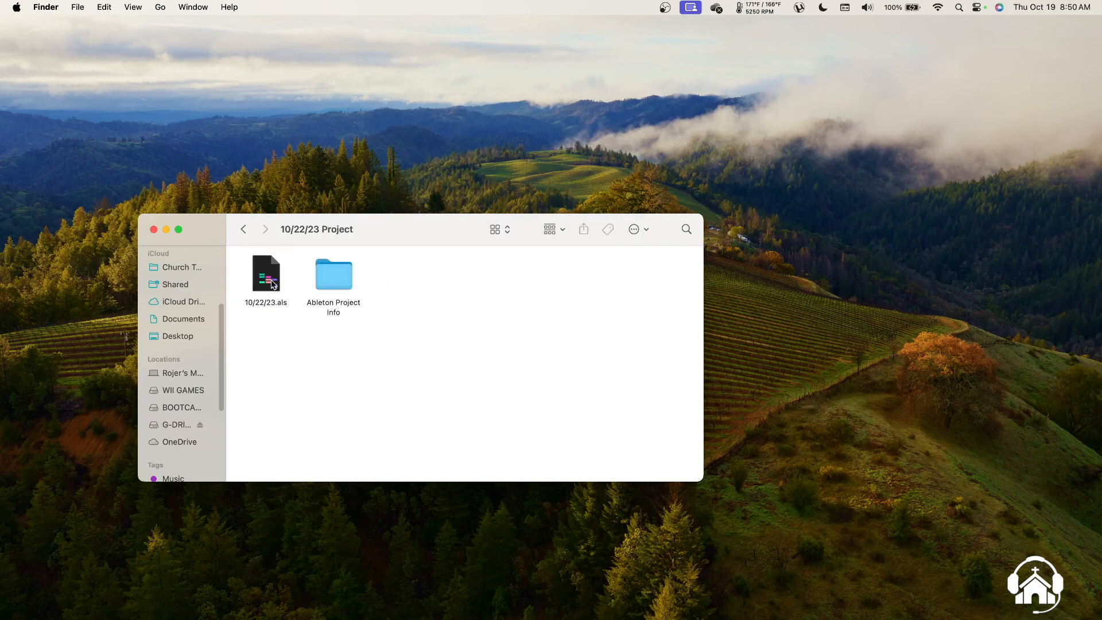
left_click(267, 281)
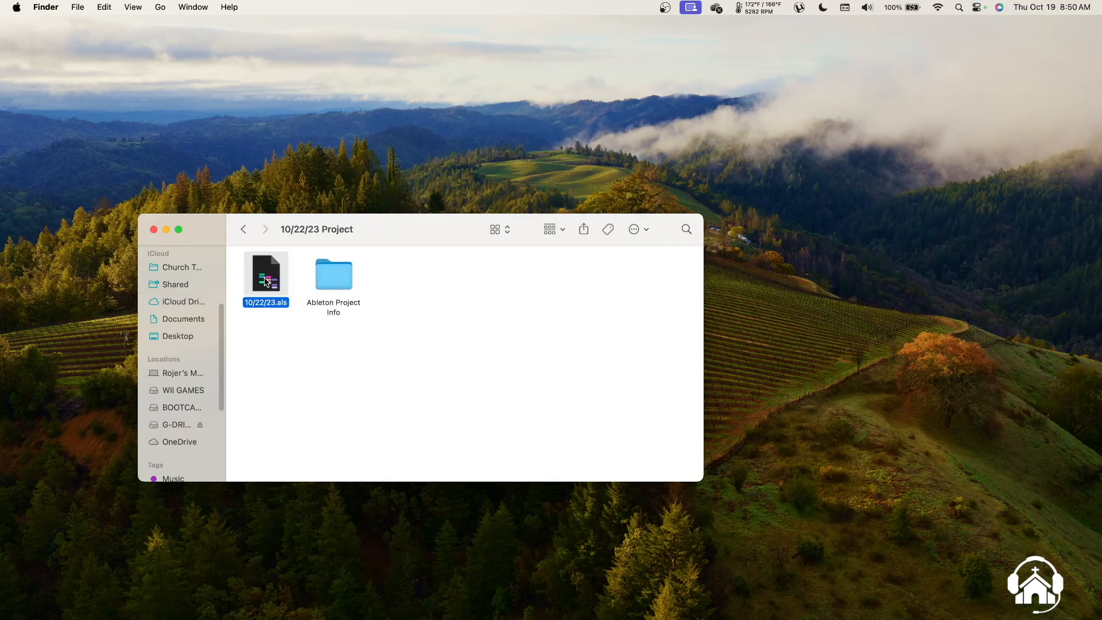
double_click(267, 281)
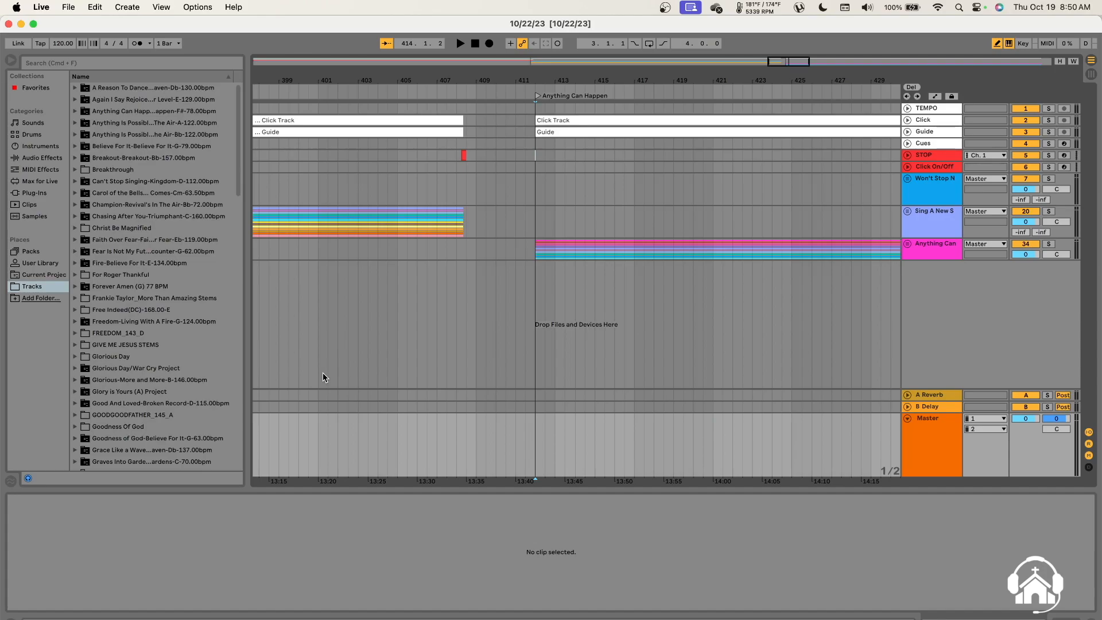
scroll(410, 372, "down", 10)
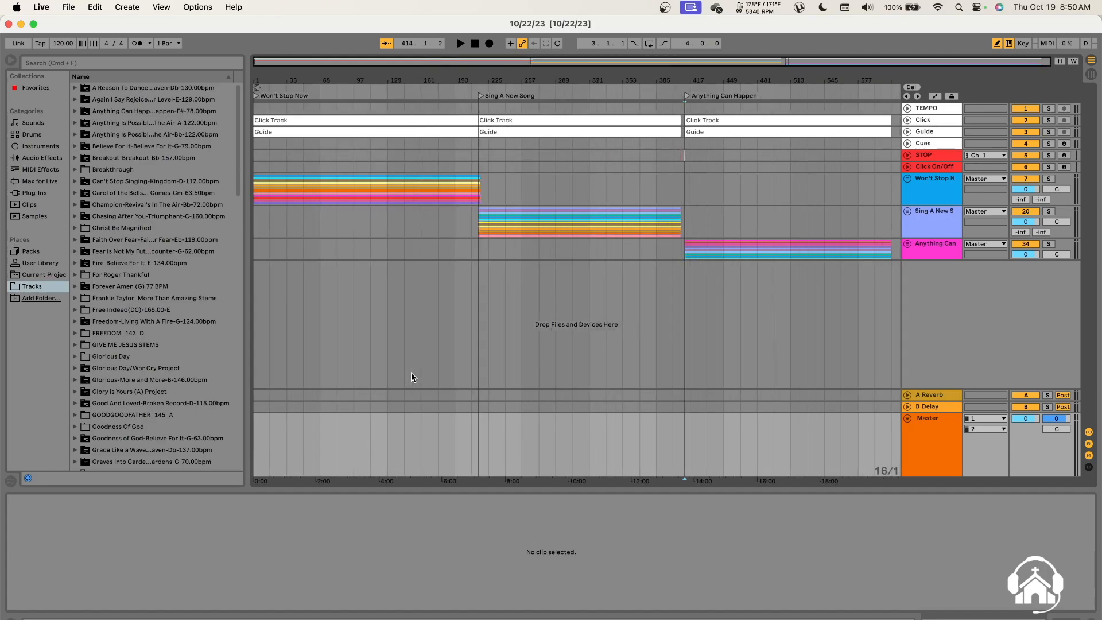